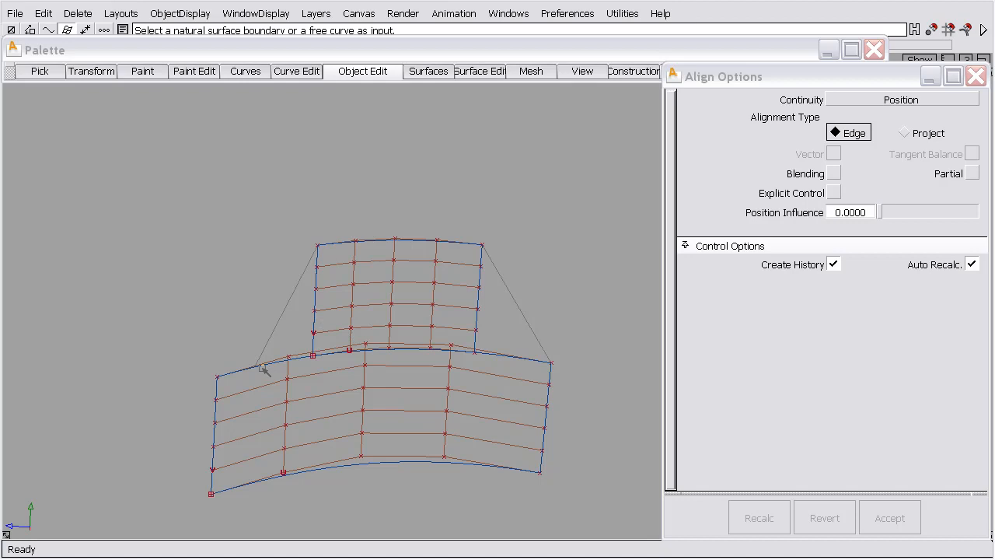
Align the upper surface's lower edge to the lower surface's upper edge with Position continuity, Partial enabled and Position Influence 1.0
{"action": "left_click", "coordinate": [379, 353]}
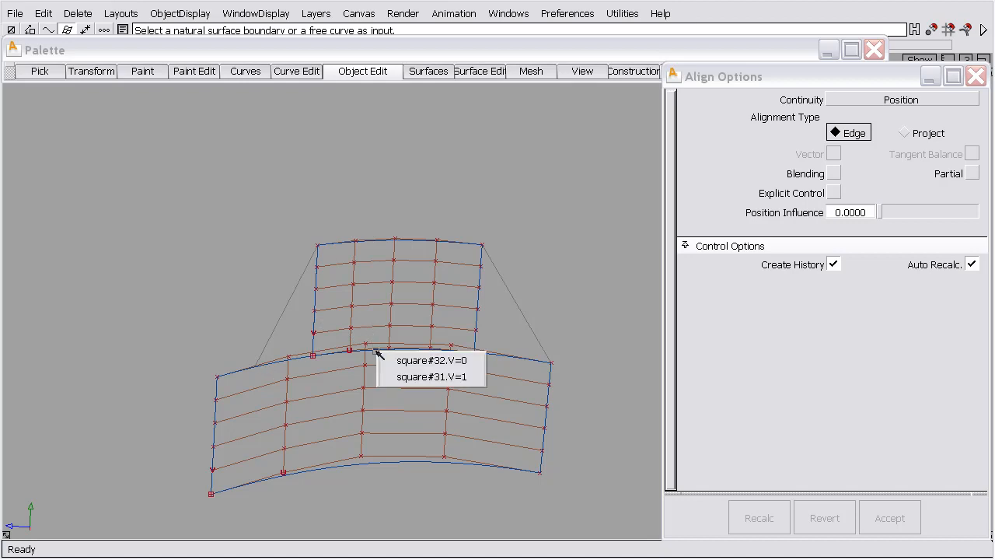
{"action": "left_click", "coordinate": [474, 361]}
{"action": "left_click", "coordinate": [501, 355]}
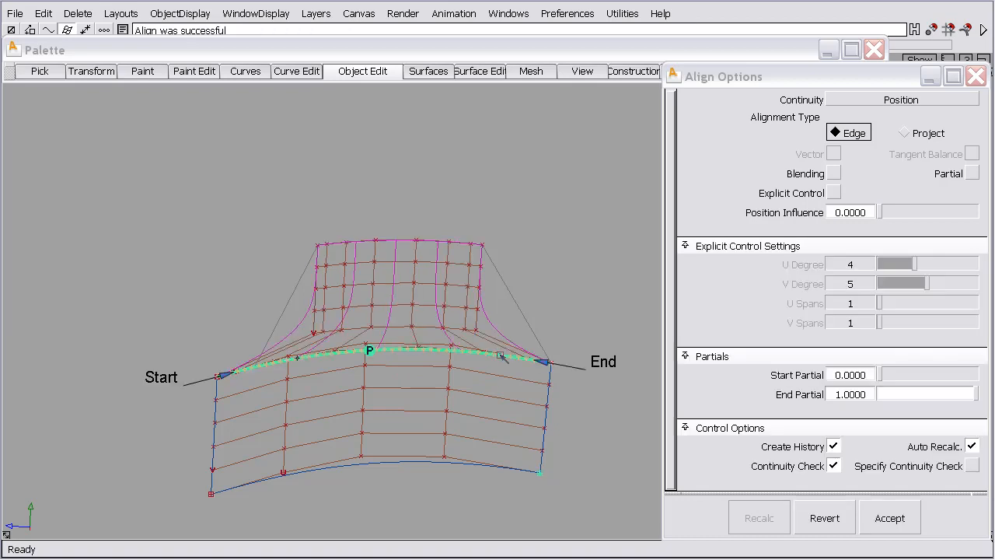
{"action": "left_click", "coordinate": [972, 173]}
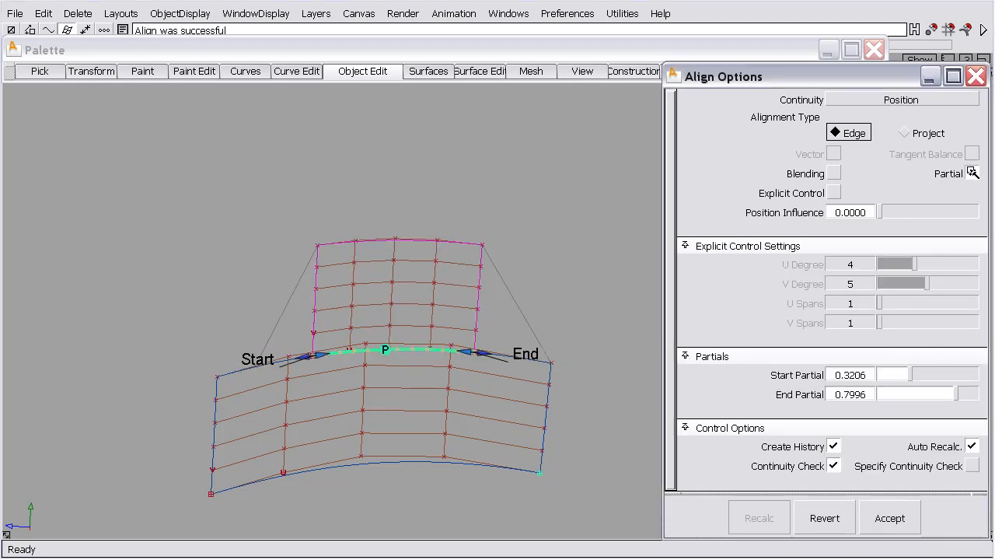
{"action": "left_click_drag", "start_coordinate": [881, 213], "coordinate": [972, 212]}
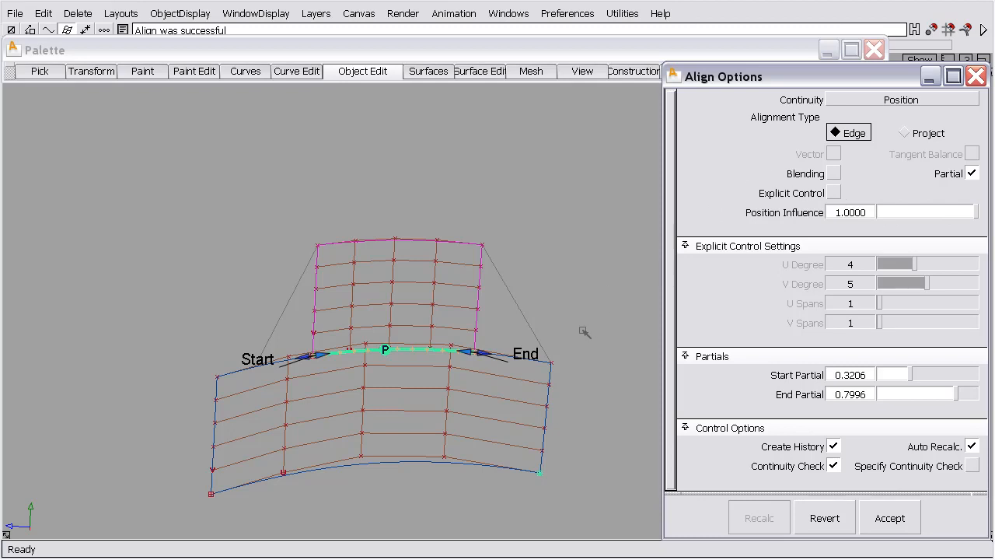
Extend the partial alignment to start 0.1297 and end 1.0, and enable Blending with 4 extra CV rows
{"action": "left_click_drag", "start_coordinate": [478, 353], "coordinate": [553, 360]}
{"action": "left_click", "coordinate": [319, 355]}
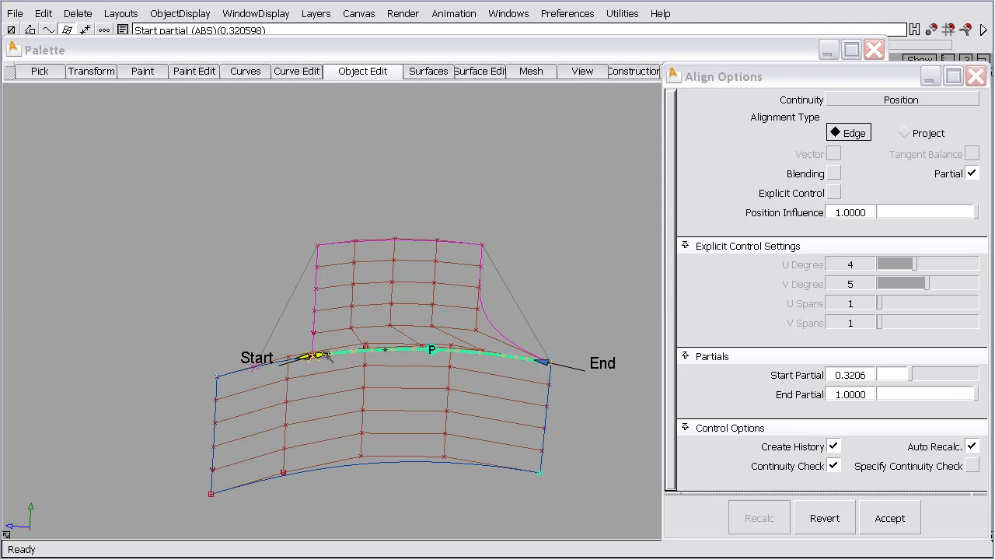
{"action": "left_click_drag", "start_coordinate": [329, 359], "coordinate": [277, 392]}
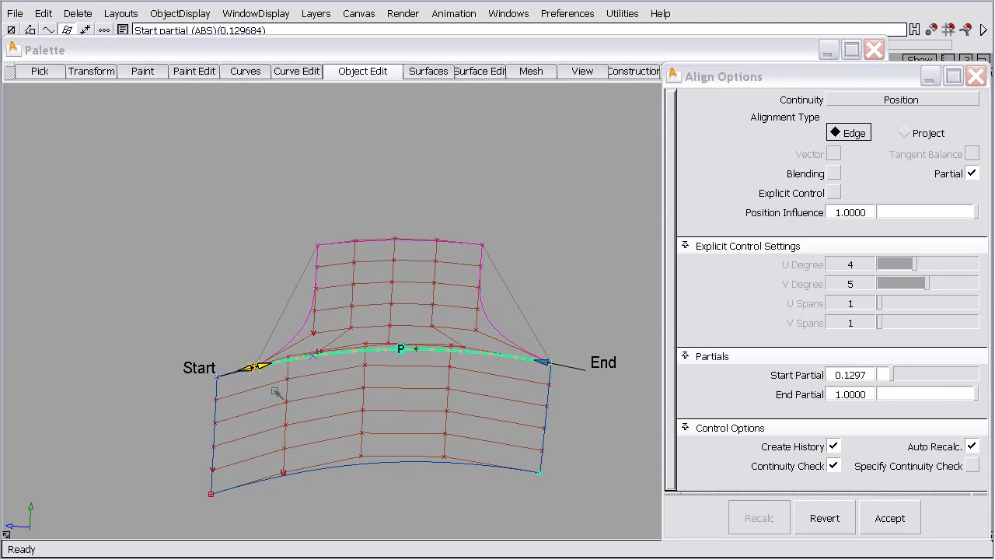
{"action": "left_click", "coordinate": [834, 172]}
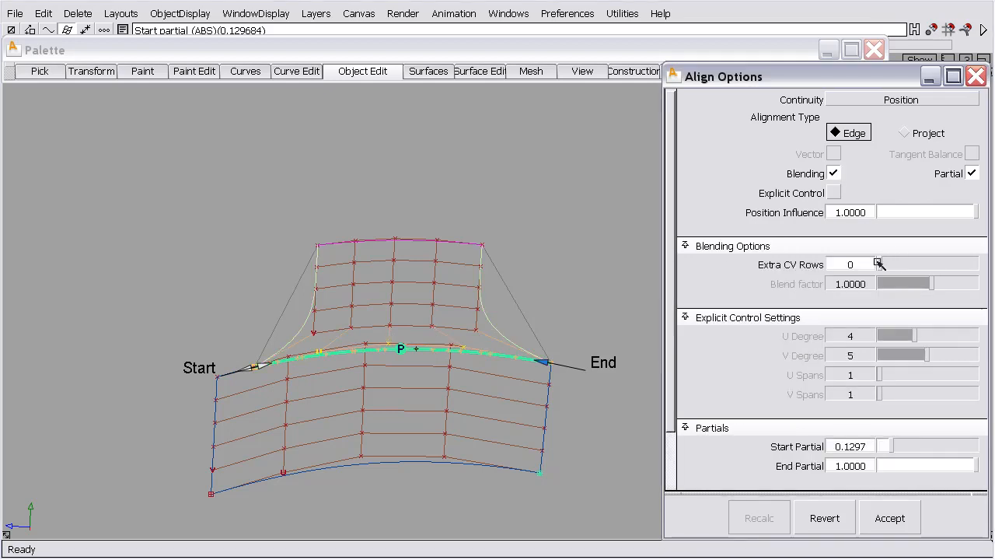
{"action": "left_click_drag", "start_coordinate": [879, 264], "coordinate": [915, 264]}
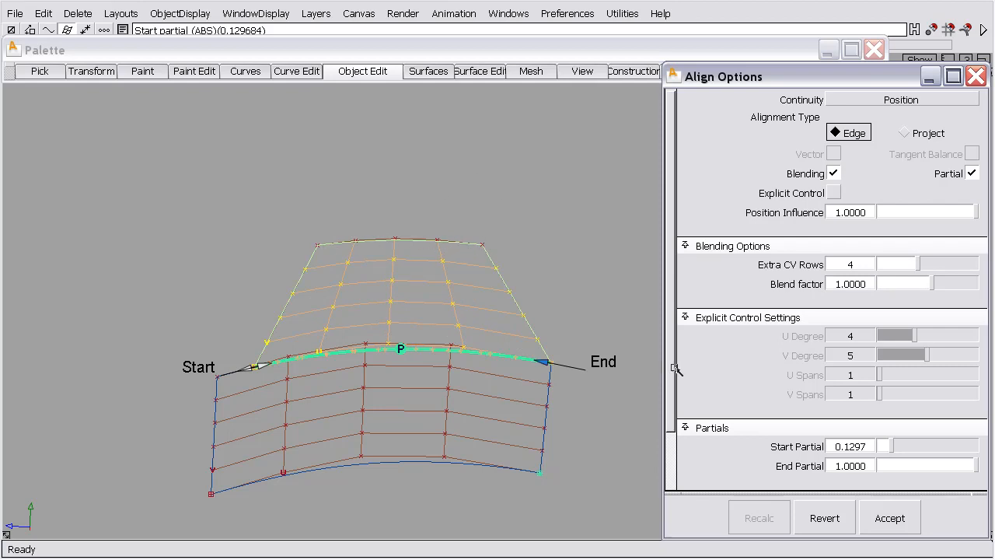
Test the aligned edge with a specified Curvature continuity check, and disable the specified check again
{"action": "left_click", "coordinate": [706, 314]}
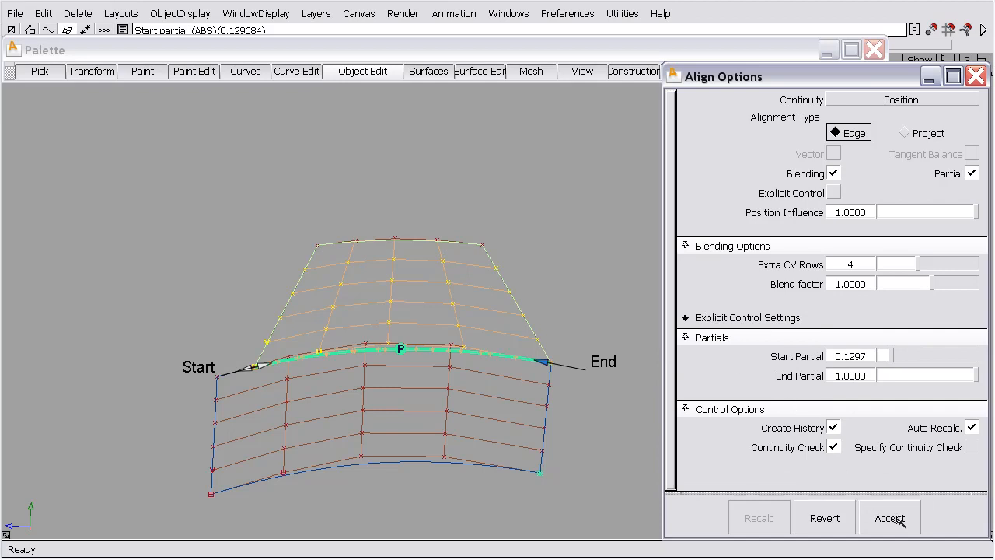
{"action": "left_click", "coordinate": [971, 447]}
{"action": "left_click", "coordinate": [901, 466]}
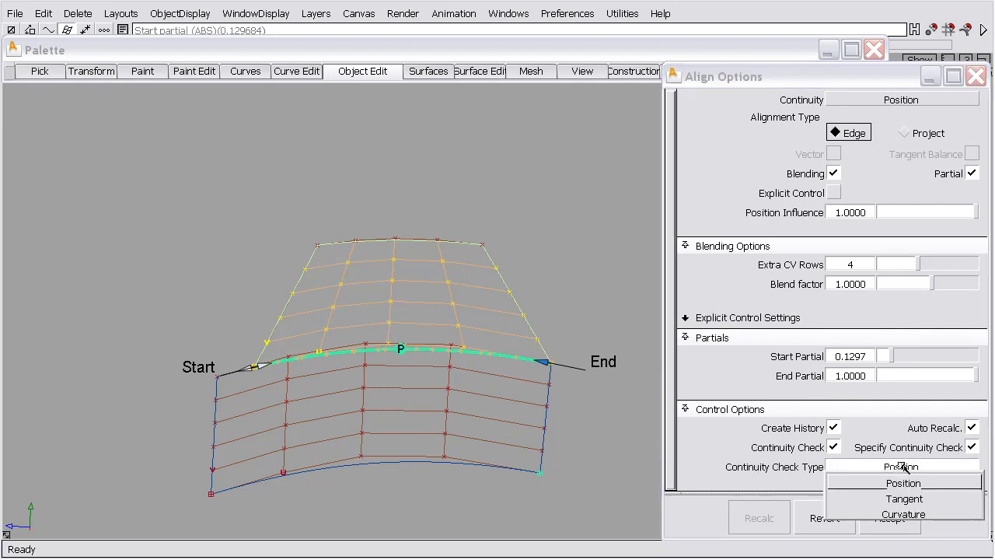
{"action": "left_click", "coordinate": [902, 514]}
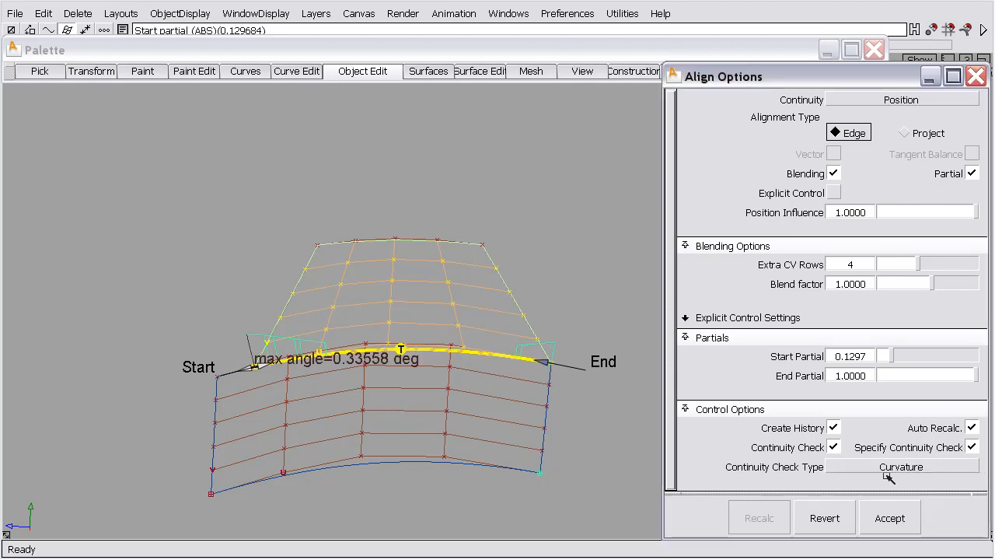
{"action": "left_click", "coordinate": [971, 448]}
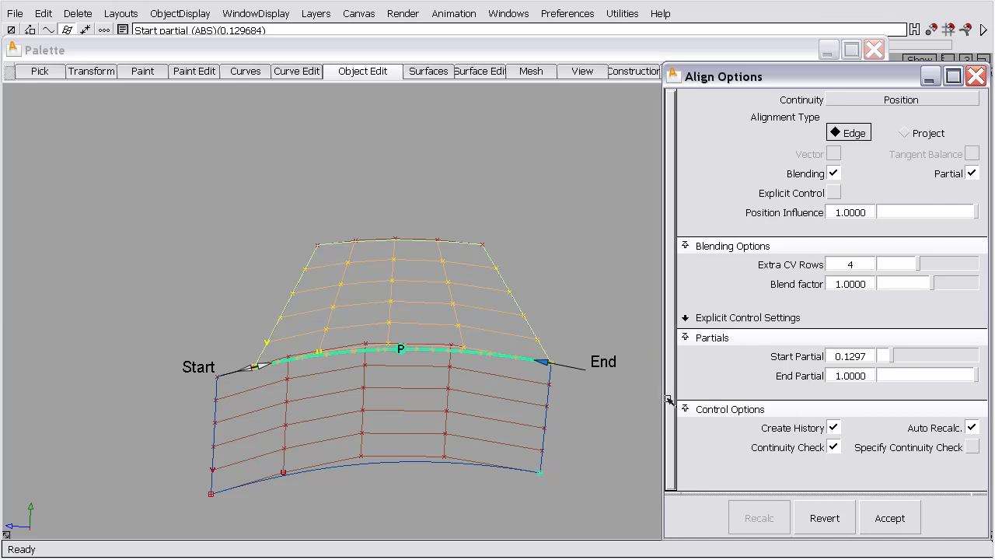
Try Curvature continuity with both the Start and End alignment set to Skew, and revert the alignment
{"action": "left_click", "coordinate": [901, 96]}
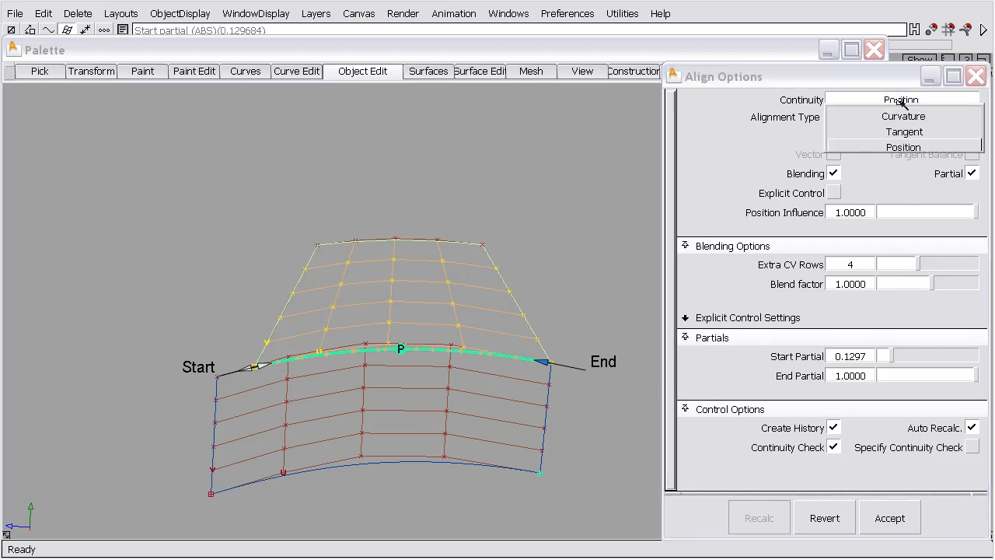
{"action": "left_click", "coordinate": [900, 115]}
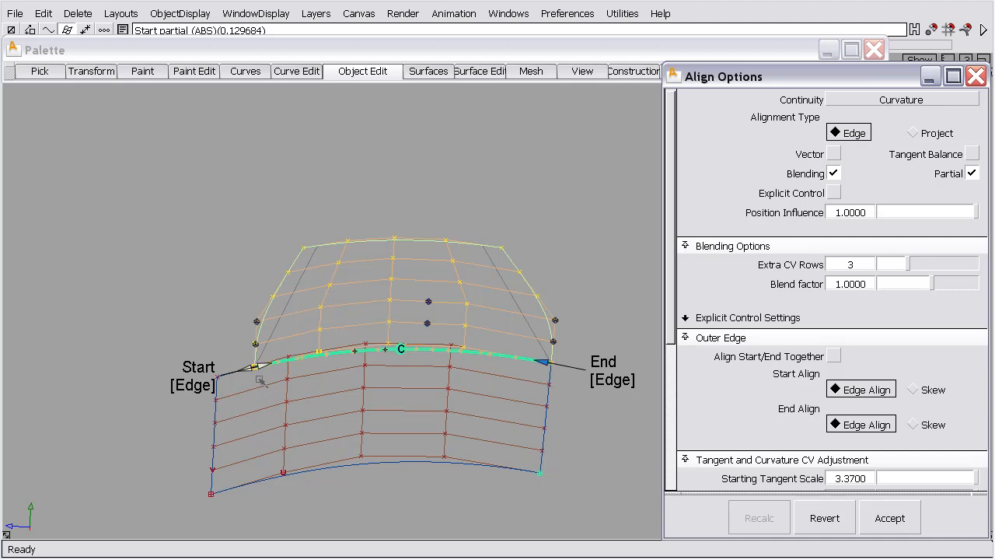
{"action": "left_click", "coordinate": [231, 383]}
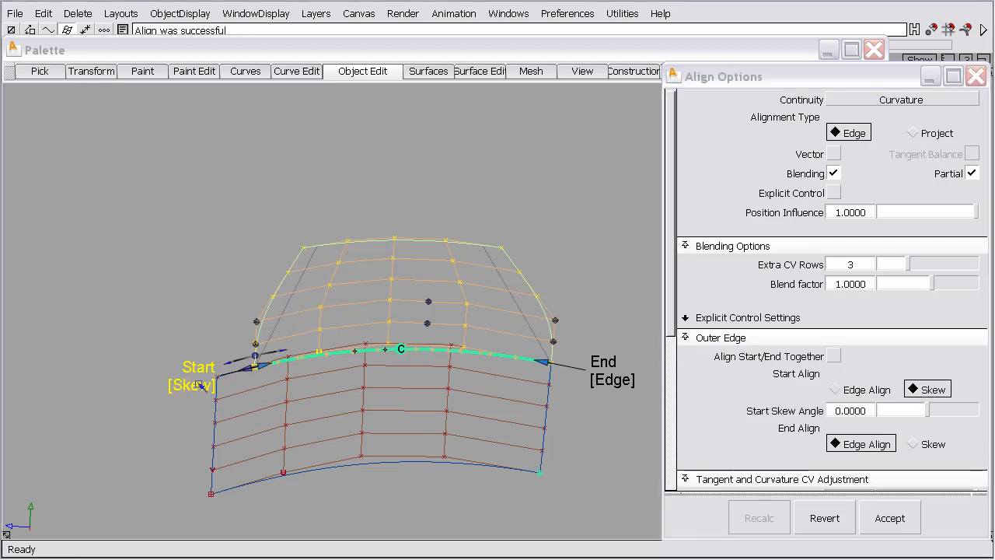
{"action": "left_click", "coordinate": [606, 382]}
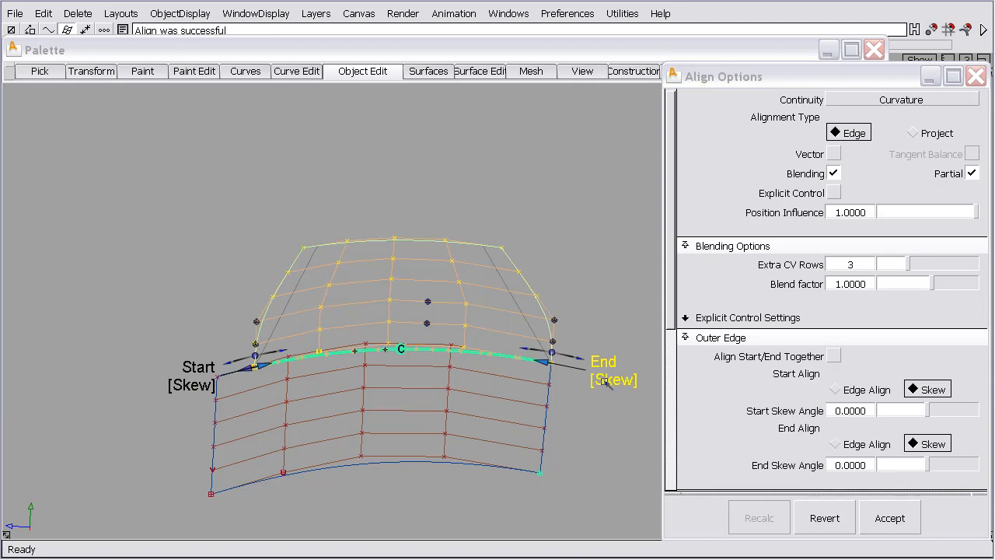
{"action": "left_click", "coordinate": [607, 382]}
{"action": "left_click", "coordinate": [607, 382]}
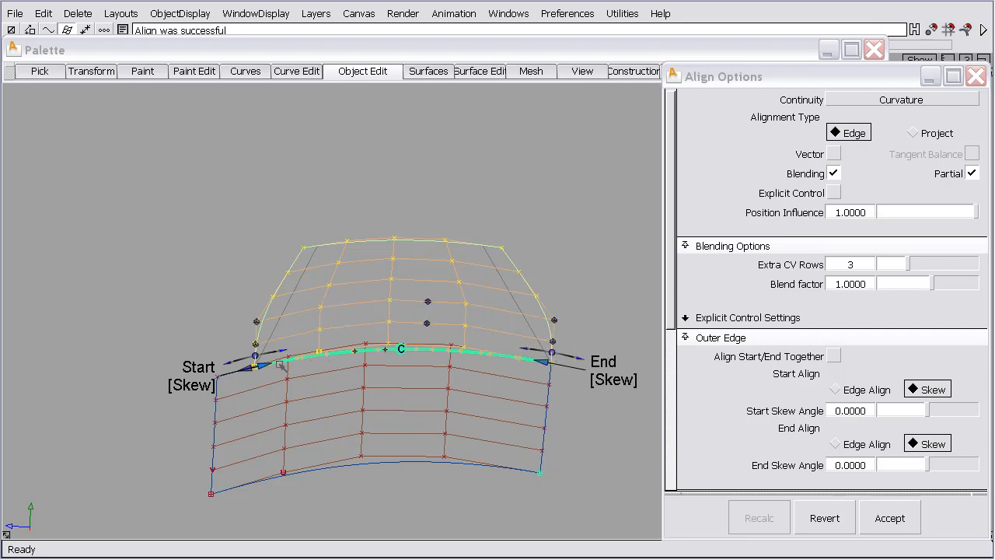
{"action": "left_click", "coordinate": [826, 518]}
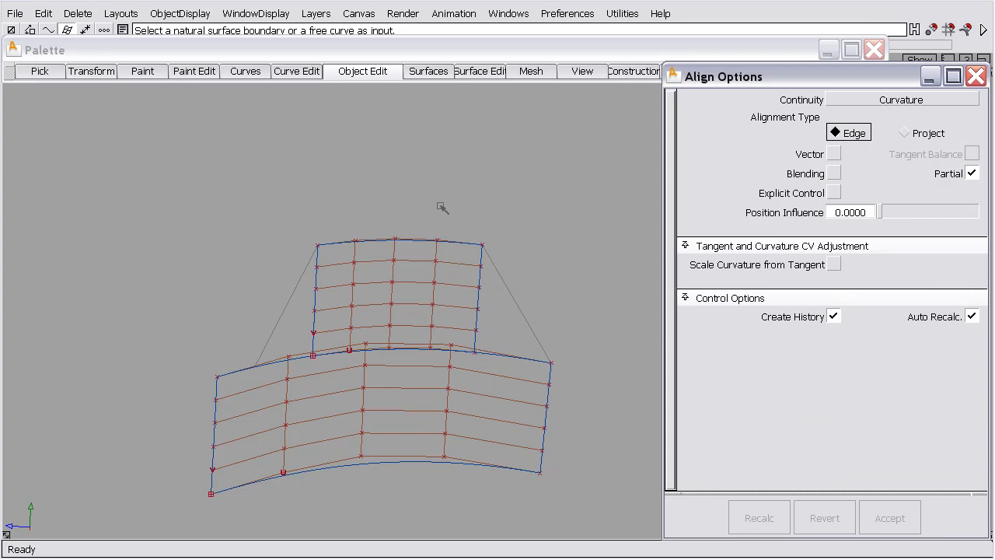
Duplicate the upper surface's right-hand side edge as a curve
{"action": "left_click", "coordinate": [302, 74]}
{"action": "mouse_move", "coordinate": [325, 91]}
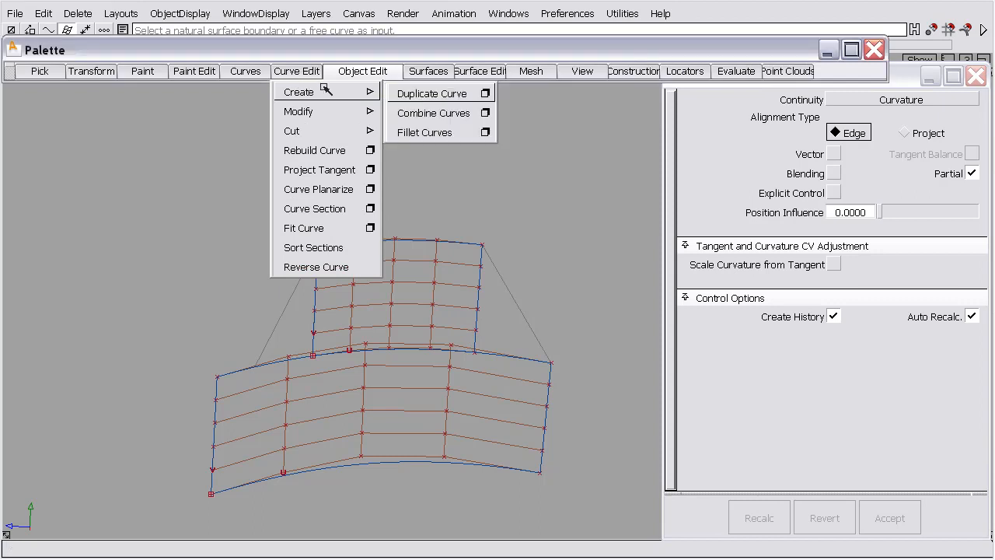
{"action": "left_click", "coordinate": [431, 94]}
{"action": "left_click", "coordinate": [479, 285]}
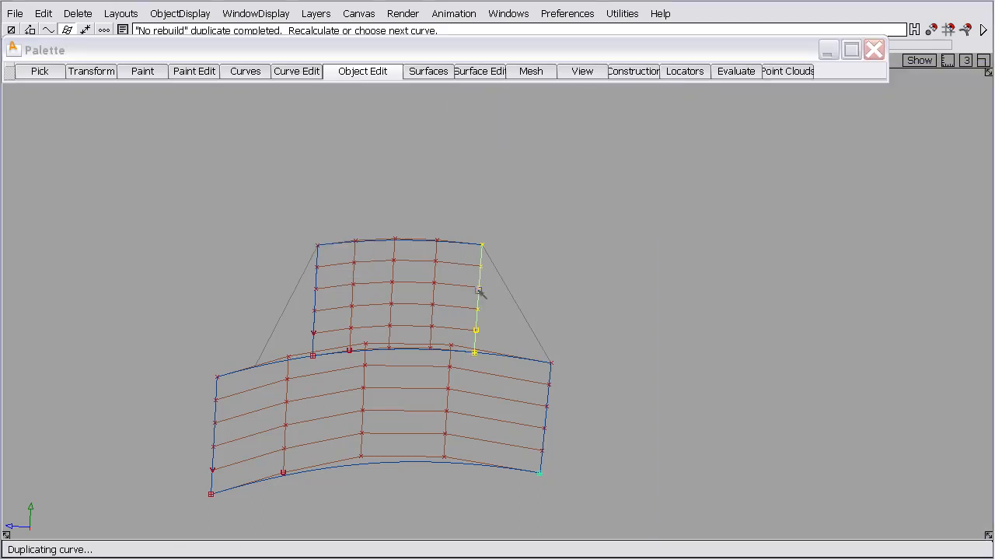
Move the duplicated curve so its lower end sits on the lower surface's upper right corner, and deselect it
{"action": "mouse_move", "coordinate": [502, 331]}
{"action": "middle_mouse_down", "text": "ctrl+shift"}
{"action": "mouse_move", "coordinate": [482, 346]}
{"action": "mouse_move", "coordinate": [510, 366]}
{"action": "mouse_move", "coordinate": [509, 333]}
{"action": "middle_mouse_up", "text": "ctrl+shift"}
{"action": "left_click", "coordinate": [477, 360], "text": "ctrl"}
{"action": "left_click", "coordinate": [568, 355], "text": "ctrl"}
{"action": "middle_click_drag", "start_coordinate": [497, 373], "coordinate": [498, 374], "text": "ctrl+shift"}
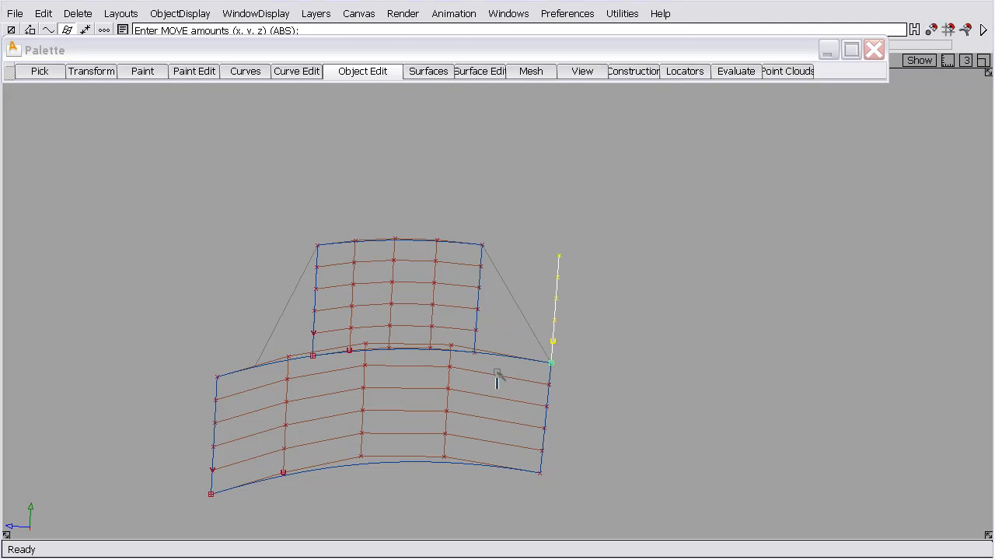
{"action": "left_click_drag", "start_coordinate": [497, 373], "coordinate": [491, 307], "text": "ctrl+shift"}
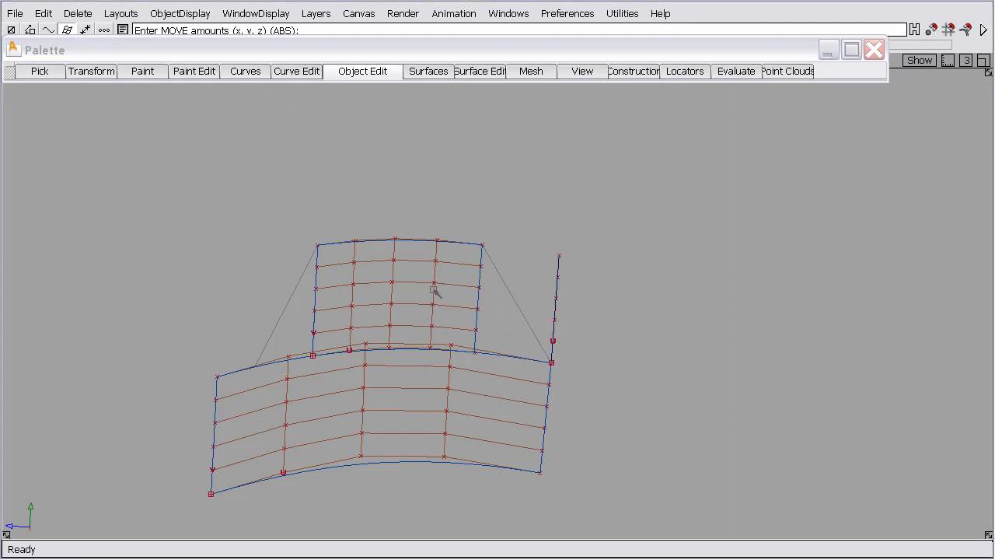
Restart Align and match the upper surface's lower edge to the lower surface's upper edge with Position continuity
{"action": "left_click", "coordinate": [364, 72]}
{"action": "mouse_move", "coordinate": [368, 170]}
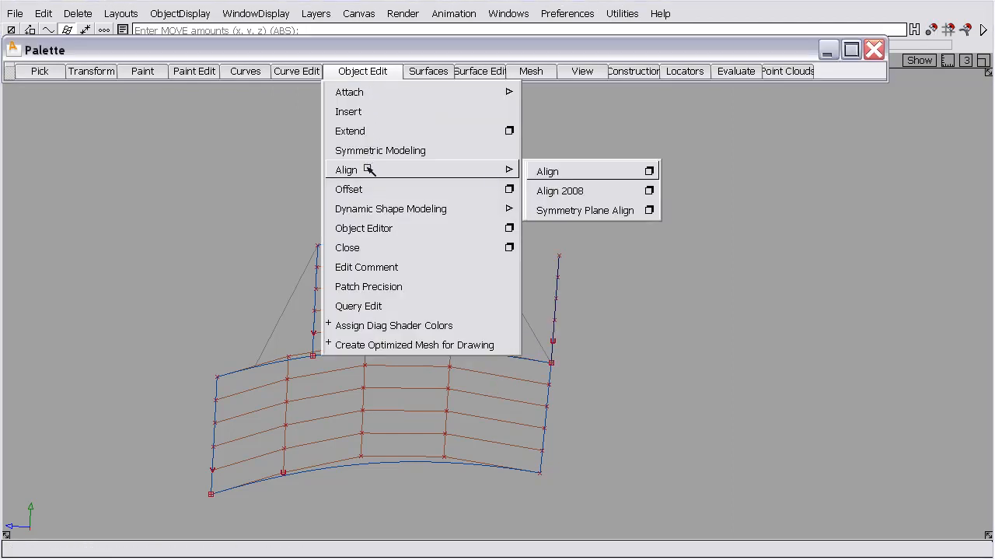
{"action": "left_click", "coordinate": [562, 171]}
{"action": "left_click", "coordinate": [425, 352]}
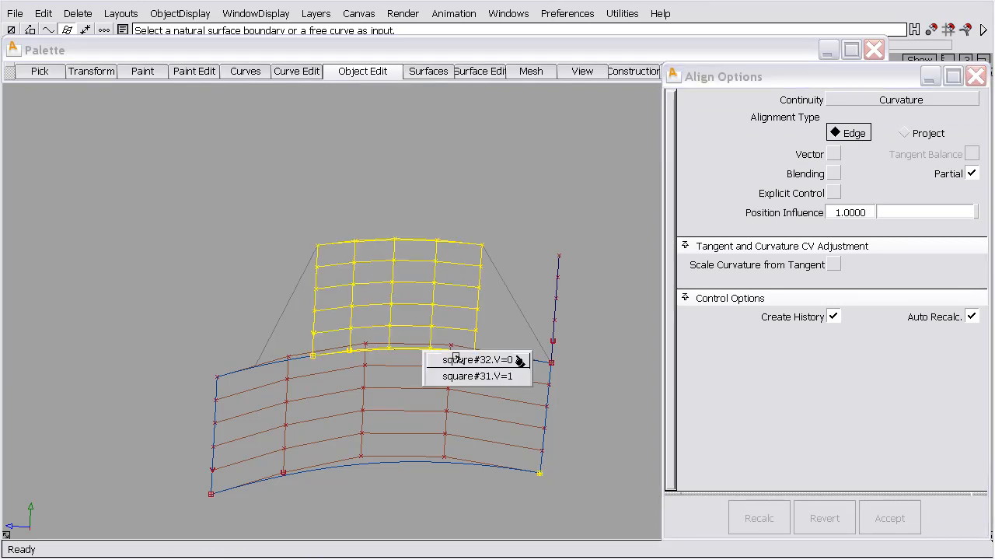
{"action": "left_click", "coordinate": [457, 358]}
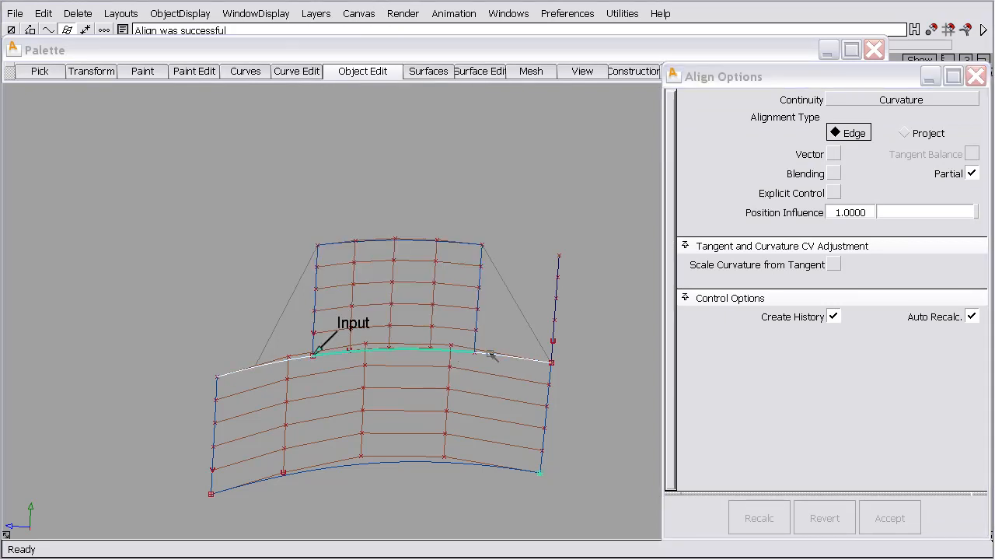
{"action": "left_click", "coordinate": [902, 101]}
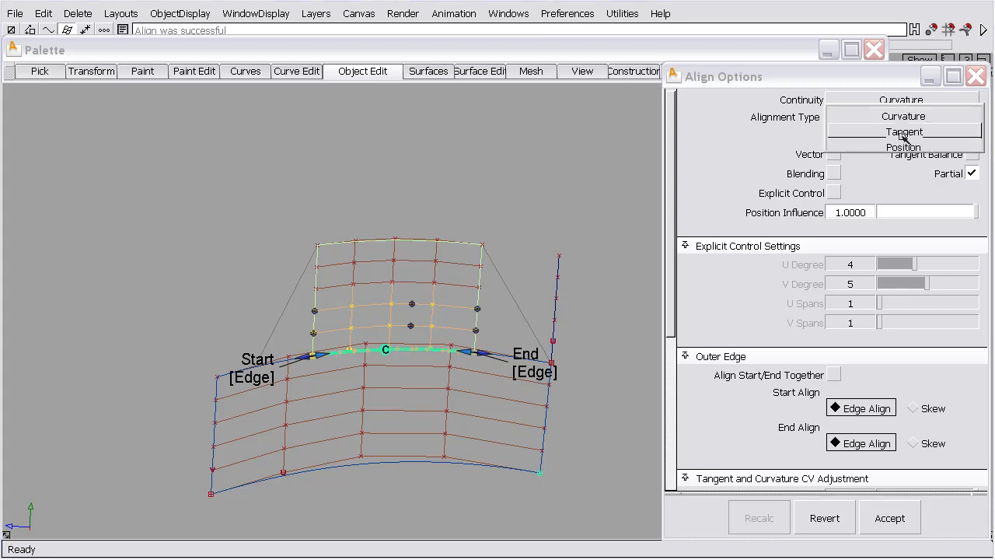
{"action": "left_click", "coordinate": [904, 146]}
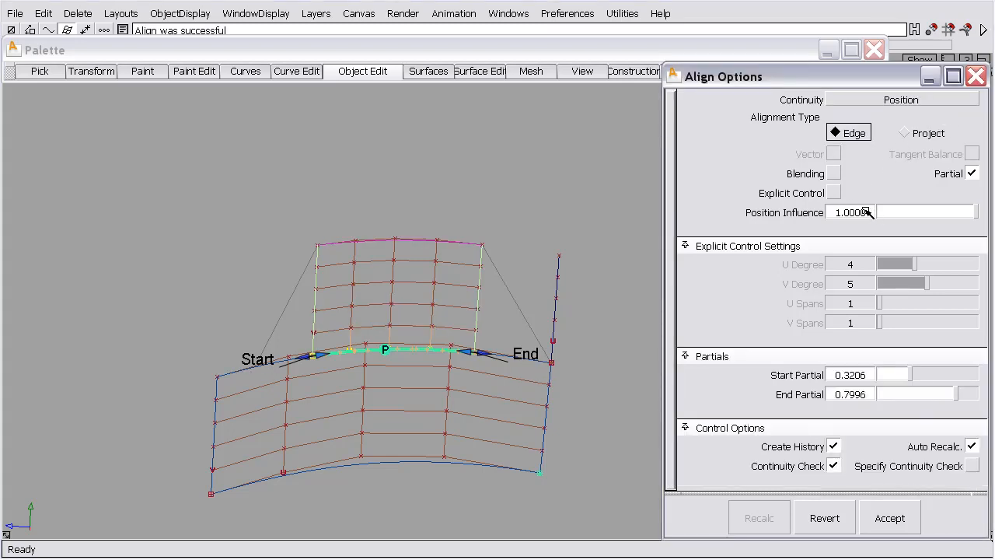
Enable Blending with 4 extra CV rows and extend the partial alignment to start 0.1297 and end 1.0
{"action": "left_click", "coordinate": [834, 173]}
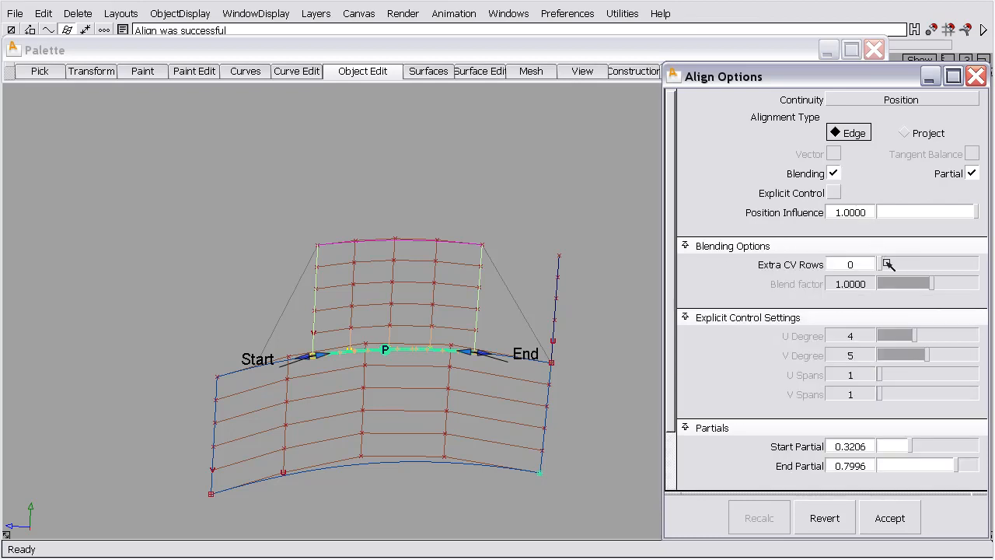
{"action": "left_click_drag", "start_coordinate": [884, 265], "coordinate": [917, 265]}
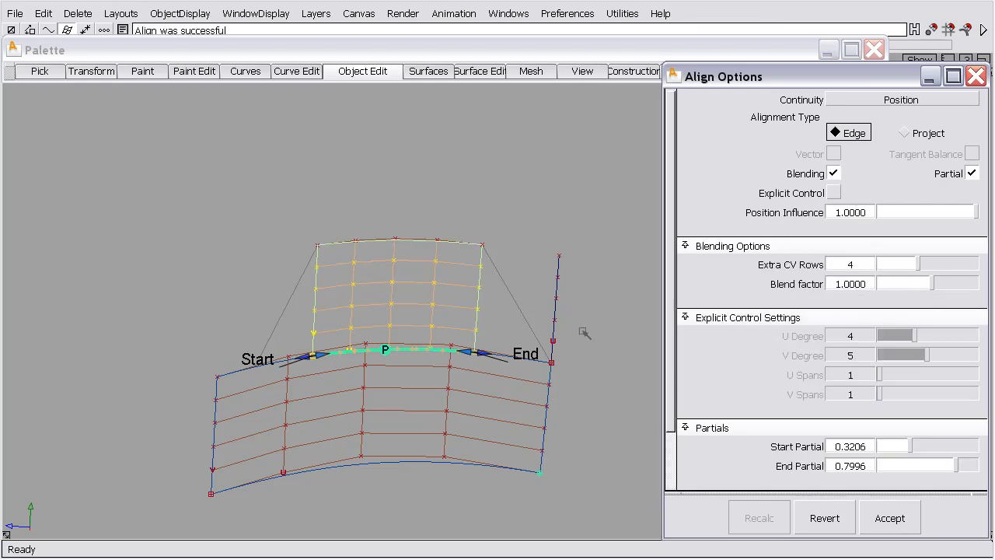
{"action": "left_click_drag", "start_coordinate": [481, 353], "coordinate": [548, 360]}
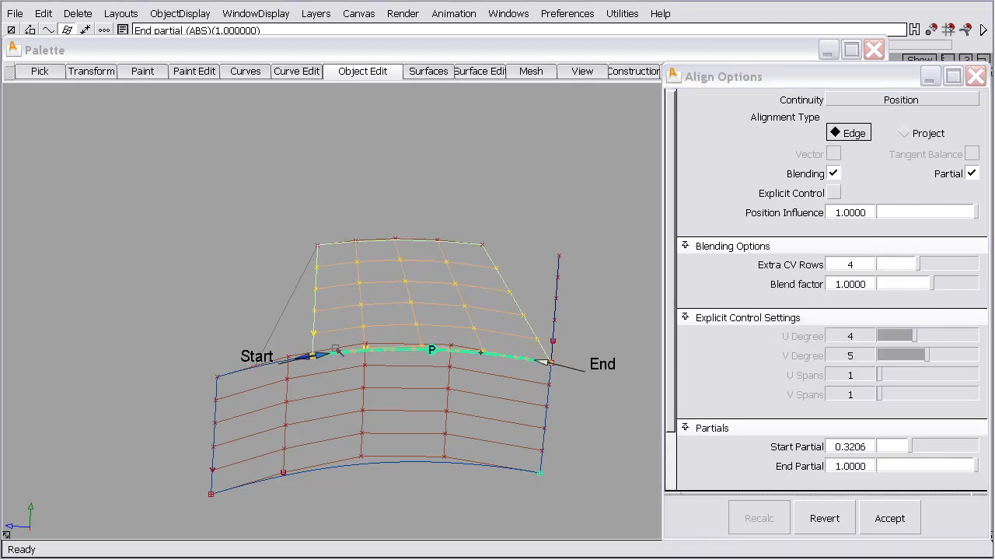
{"action": "left_click_drag", "start_coordinate": [331, 353], "coordinate": [270, 369]}
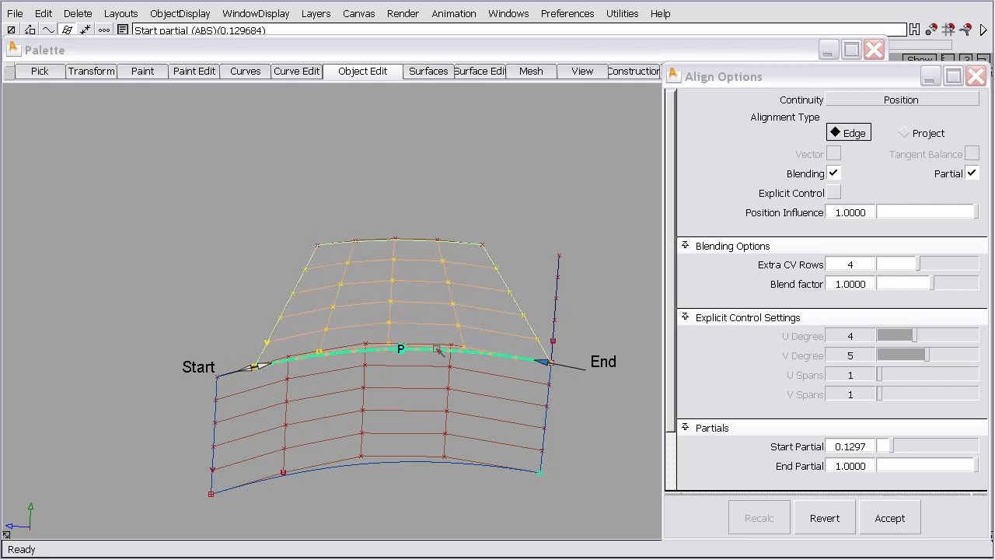
Set the alignment's continuity to Curvature and switch its End alignment to Skew
{"action": "left_click", "coordinate": [914, 105]}
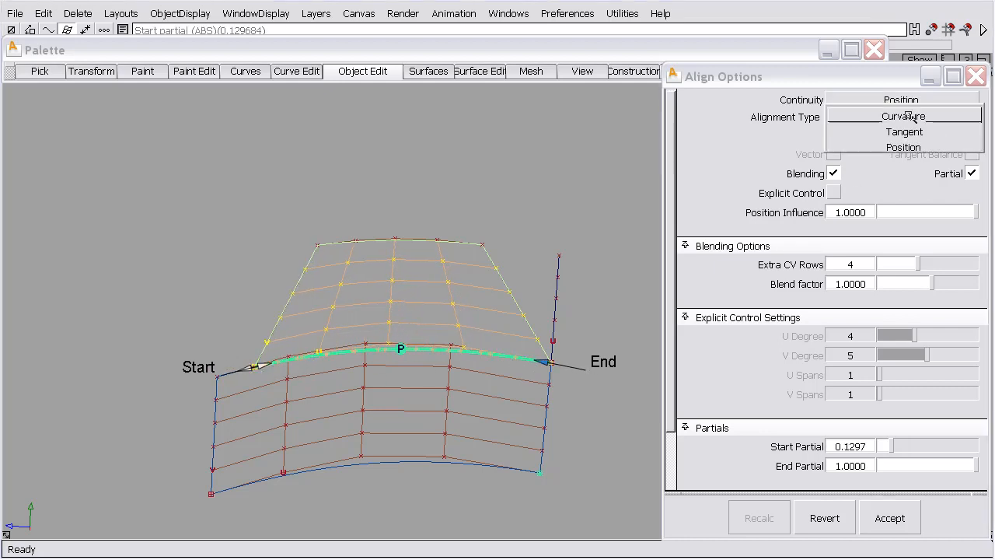
{"action": "left_click", "coordinate": [916, 117]}
{"action": "right_click_drag", "start_coordinate": [655, 291], "coordinate": [600, 274], "text": "alt+shift"}
{"action": "middle_click_drag", "start_coordinate": [600, 274], "coordinate": [378, 261], "text": "alt+shift"}
{"action": "right_click_drag", "start_coordinate": [500, 306], "coordinate": [503, 206], "text": "alt+shift"}
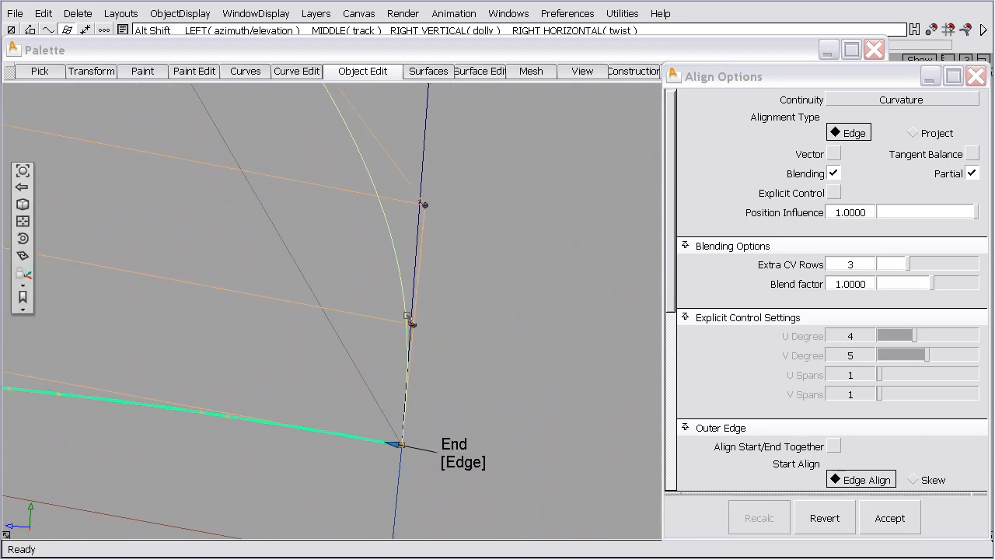
{"action": "left_click", "coordinate": [413, 324]}
{"action": "left_click_drag", "start_coordinate": [483, 374], "coordinate": [467, 443], "text": "alt+shift"}
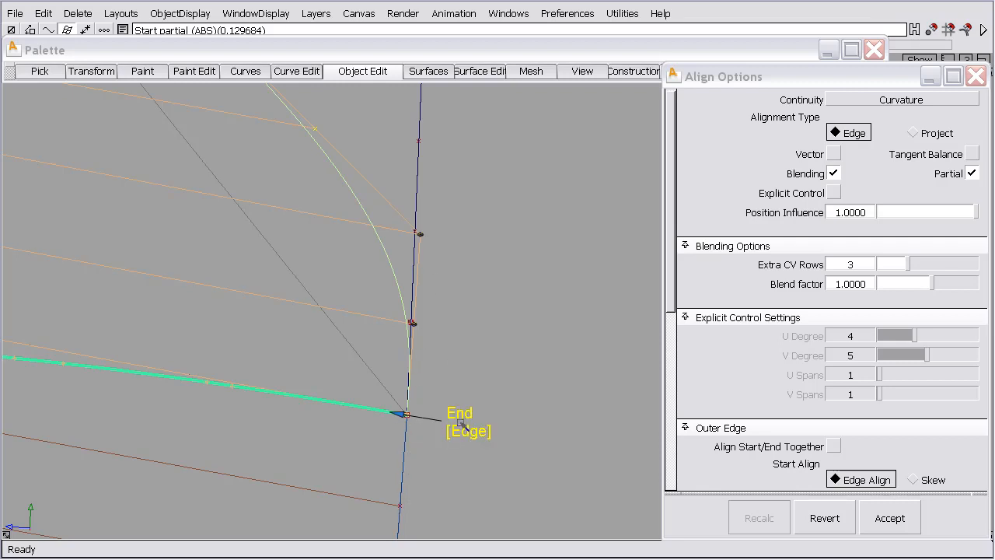
{"action": "left_click", "coordinate": [459, 431]}
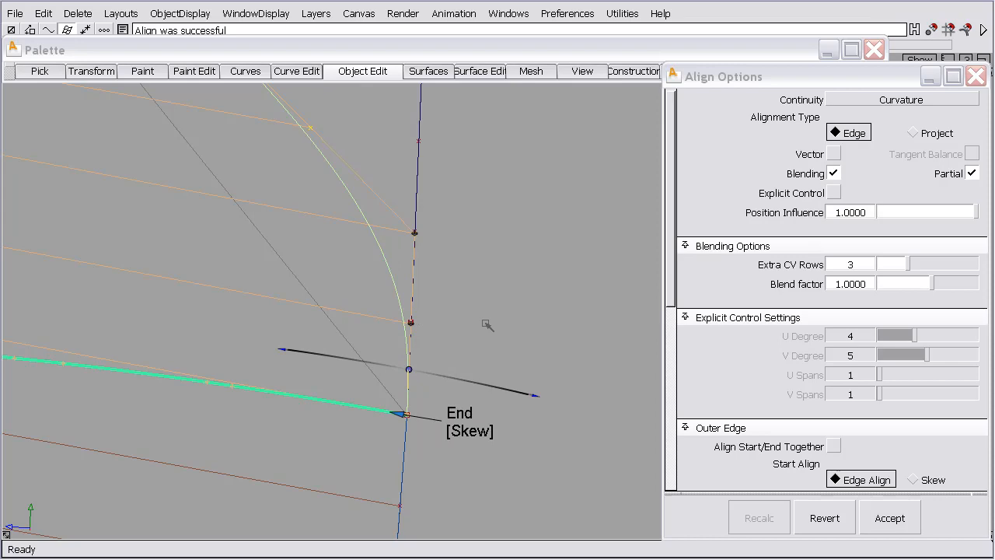
Examine the skewed end of the aligned upper surface up close and from several angles
{"action": "left_click_drag", "start_coordinate": [499, 286], "coordinate": [571, 183], "text": "alt+shift"}
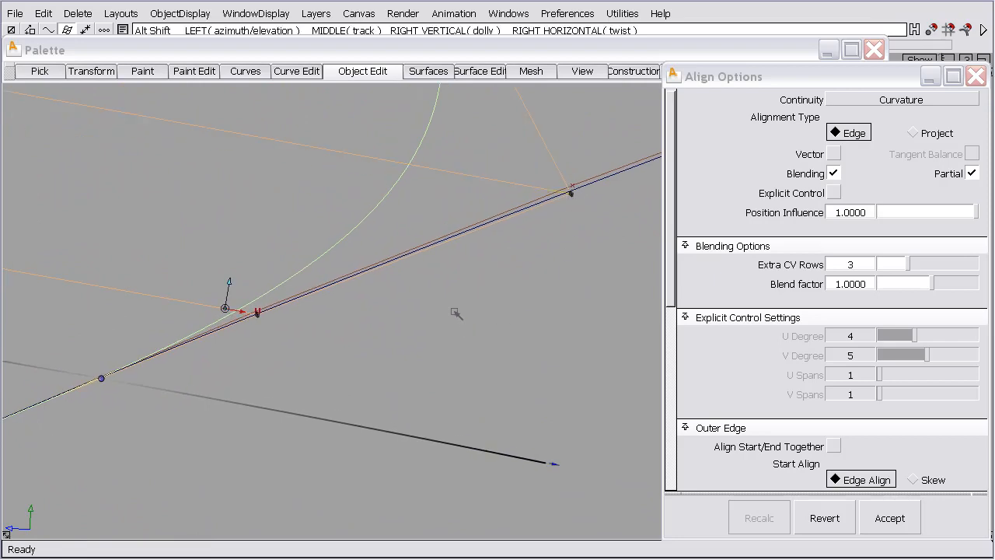
{"action": "right_click_drag", "start_coordinate": [458, 312], "coordinate": [399, 501], "text": "alt+shift"}
{"action": "right_click_drag", "start_coordinate": [334, 268], "coordinate": [354, 361], "text": "alt+shift"}
{"action": "middle_click_drag", "start_coordinate": [353, 362], "coordinate": [440, 337], "text": "alt+shift"}
{"action": "left_click_drag", "start_coordinate": [440, 337], "coordinate": [228, 260], "text": "alt+shift"}
{"action": "right_click_drag", "start_coordinate": [228, 259], "coordinate": [251, 369], "text": "alt+shift"}
{"action": "middle_click_drag", "start_coordinate": [251, 368], "coordinate": [344, 372], "text": "alt+shift"}
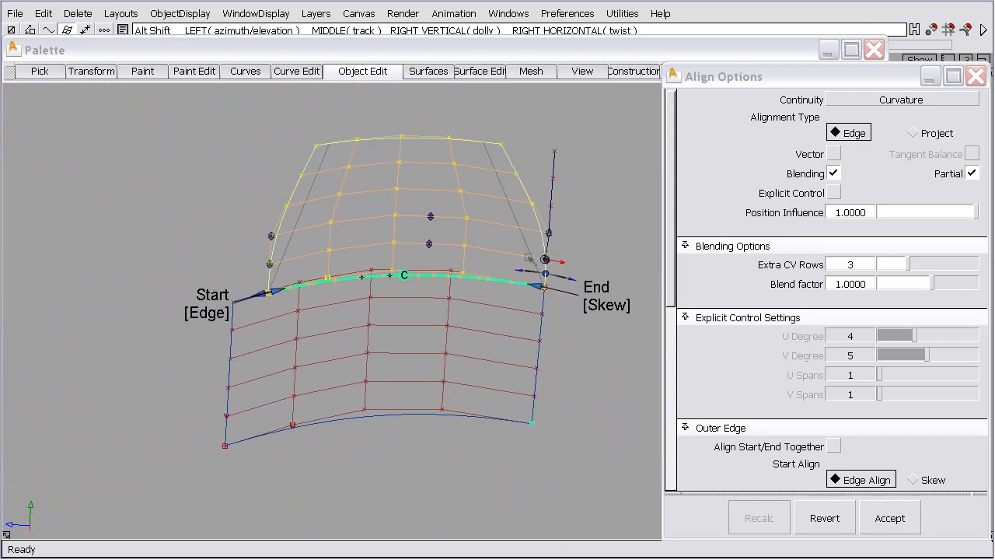
Return the alignment to Position continuity with 4 extra CV rows and accept it
{"action": "left_click", "coordinate": [867, 102]}
{"action": "left_click", "coordinate": [907, 144]}
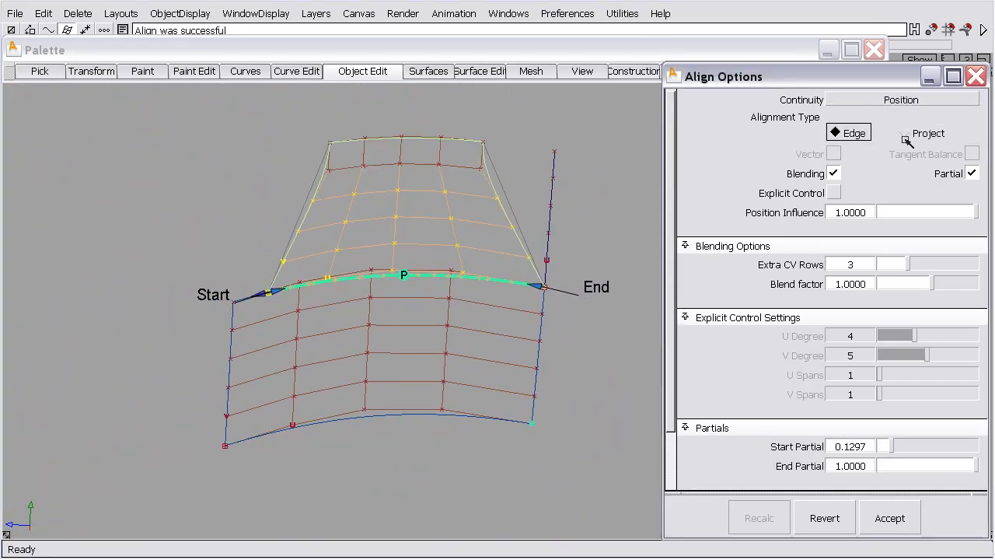
{"action": "left_click", "coordinate": [915, 263]}
{"action": "right_click_drag", "start_coordinate": [589, 247], "coordinate": [587, 274], "text": "alt+shift"}
{"action": "middle_click_drag", "start_coordinate": [586, 275], "coordinate": [614, 315], "text": "alt+shift"}
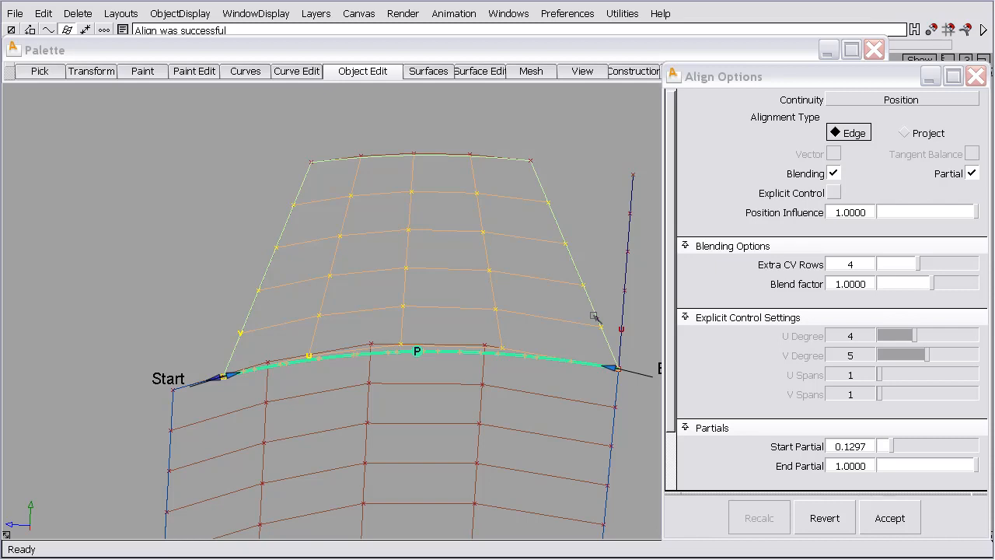
{"action": "left_click", "coordinate": [890, 519]}
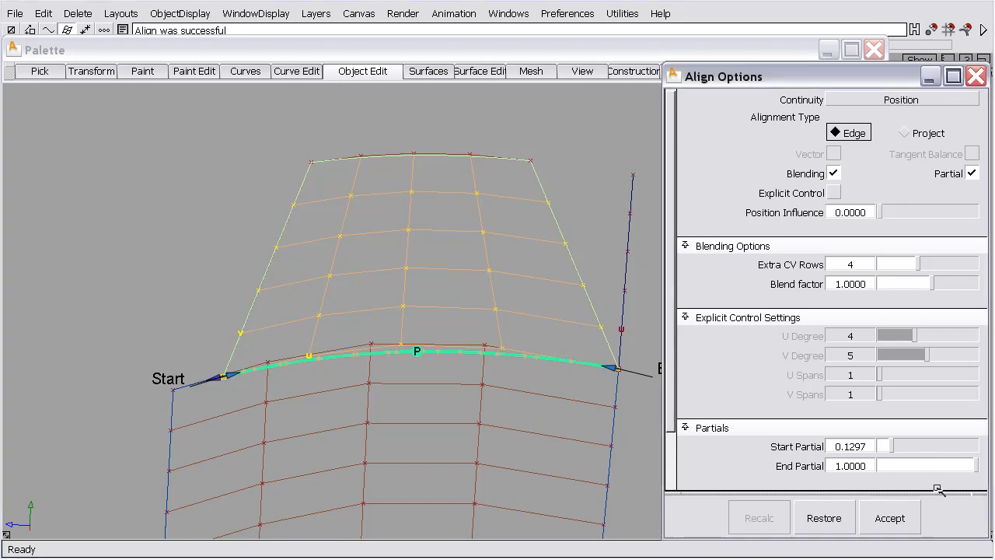
Set the continuity to Curvature, switch the Start alignment to Skew, and reduce the extra CV rows to 2
{"action": "left_click", "coordinate": [892, 106]}
{"action": "left_click", "coordinate": [892, 115]}
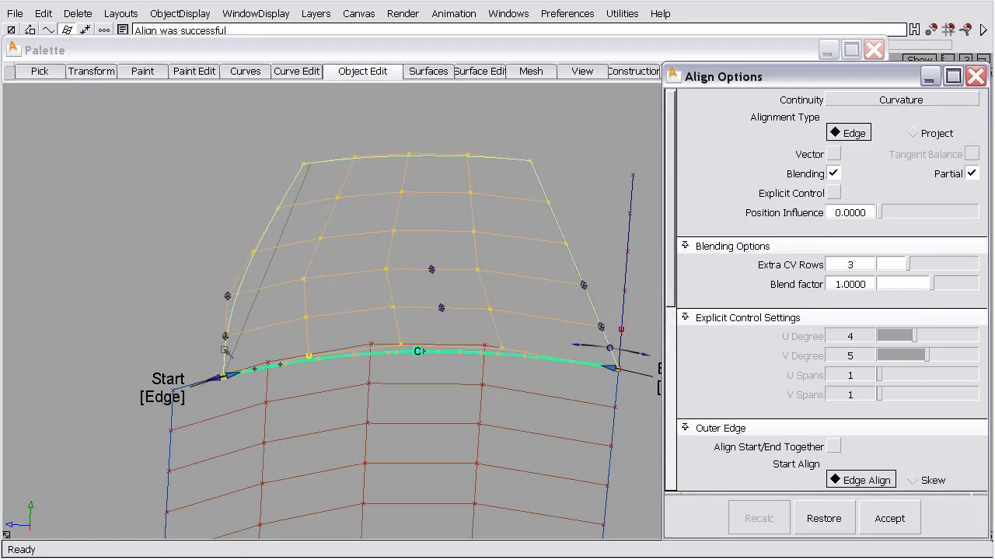
{"action": "left_click", "coordinate": [158, 397]}
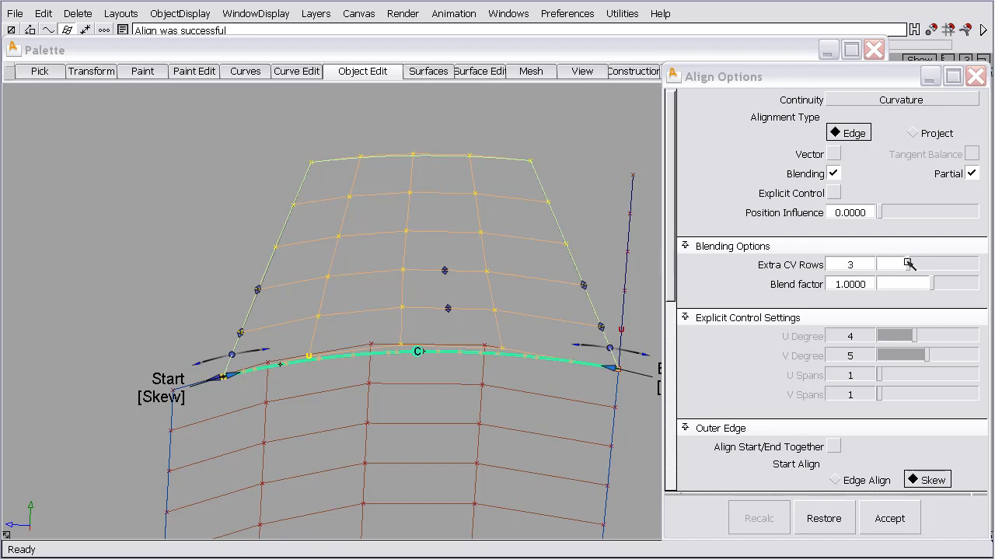
{"action": "left_click_drag", "start_coordinate": [908, 266], "coordinate": [904, 267]}
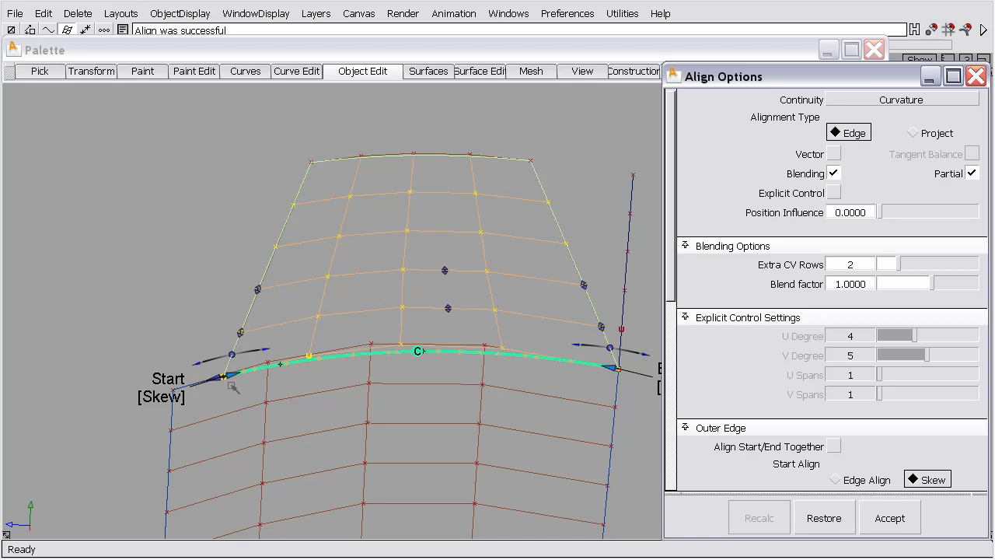
Try moving the partial start to about 0.559 and skewing the start edge by about -12, reset the skew angle to 0, and undo
{"action": "left_click_drag", "start_coordinate": [237, 374], "coordinate": [419, 397]}
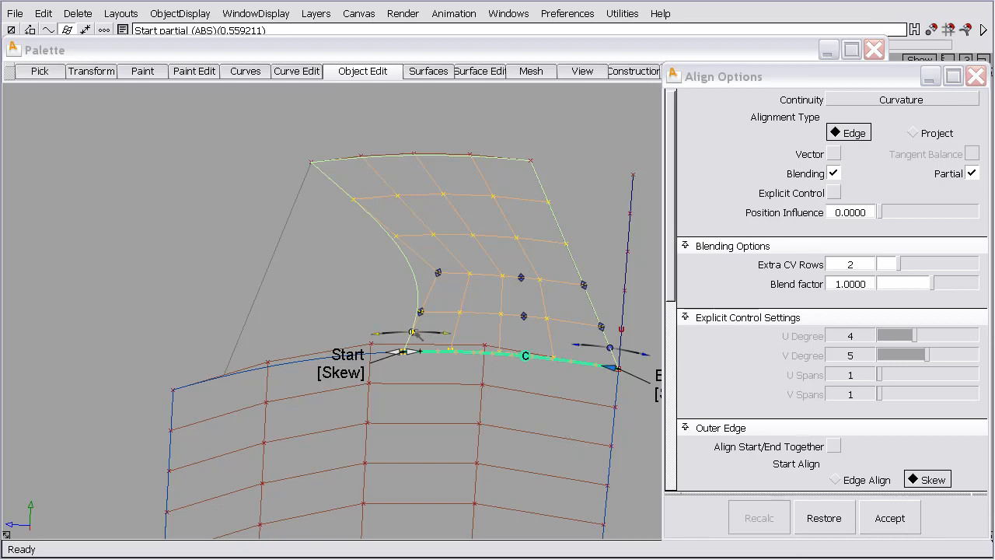
{"action": "left_click_drag", "start_coordinate": [415, 333], "coordinate": [394, 333]}
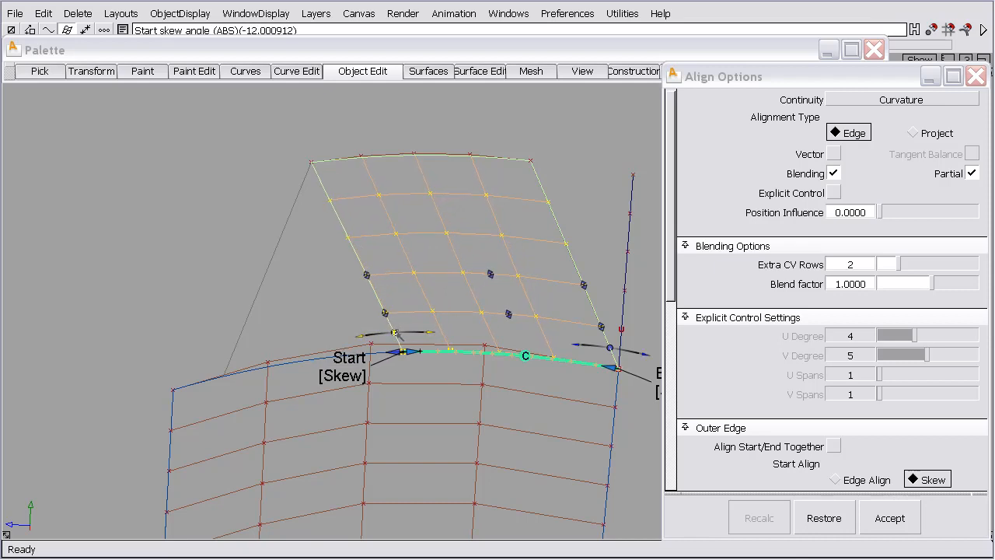
{"action": "type", "text": "0"}
{"action": "key", "text": "Return"}
{"action": "key", "text": "ctrl+z"}
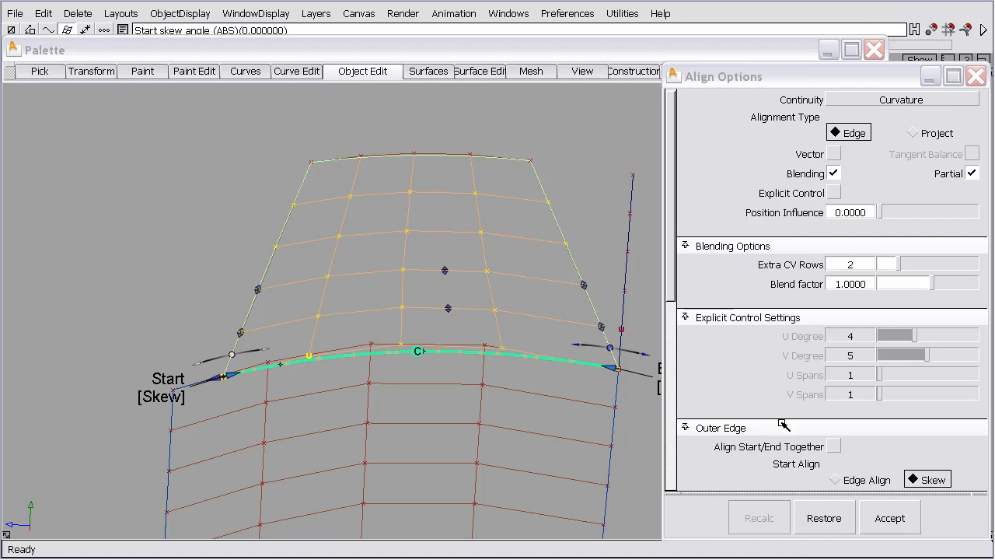
Return to Position continuity with 4 extra CV rows, move the partial start to 0.5274, and accept the alignment
{"action": "left_click", "coordinate": [890, 521]}
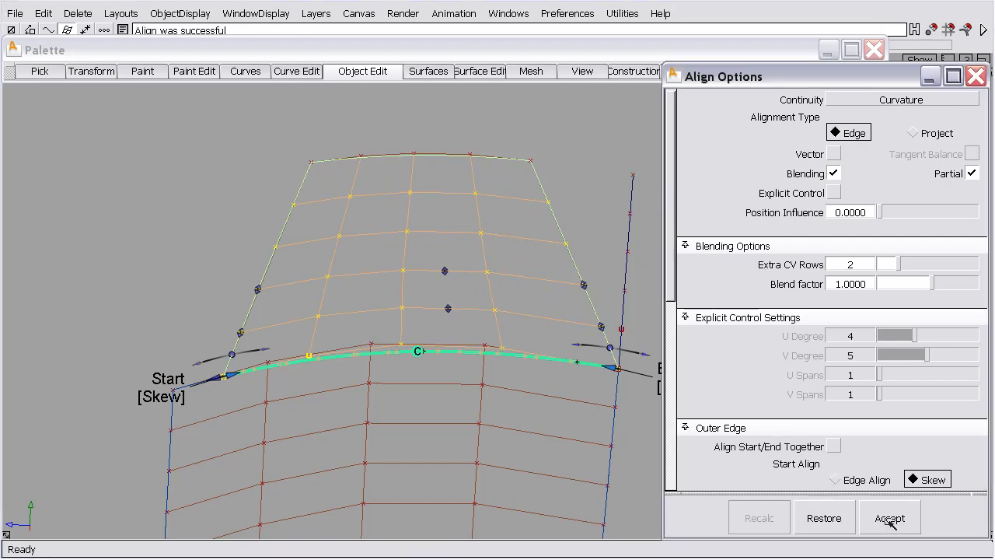
{"action": "left_click", "coordinate": [897, 101]}
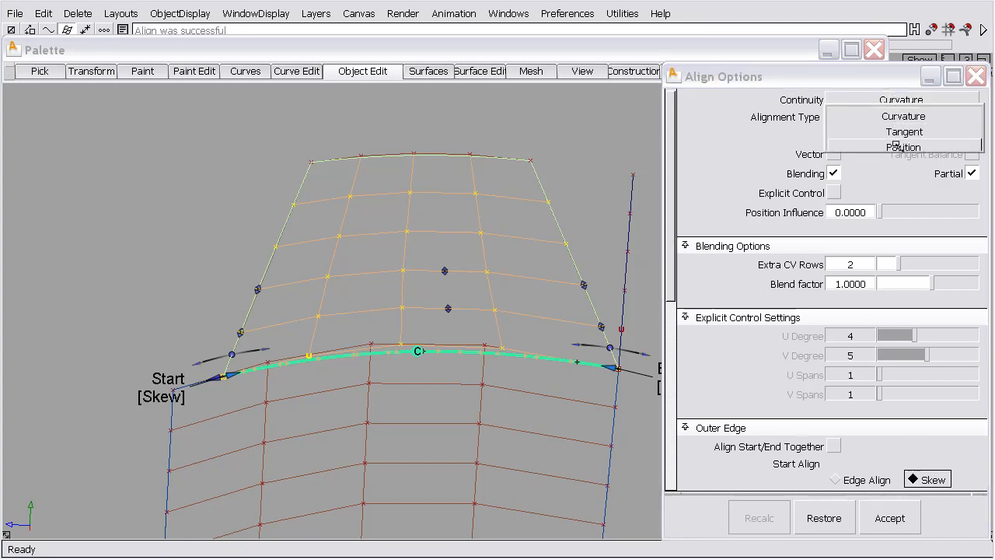
{"action": "left_click", "coordinate": [896, 145]}
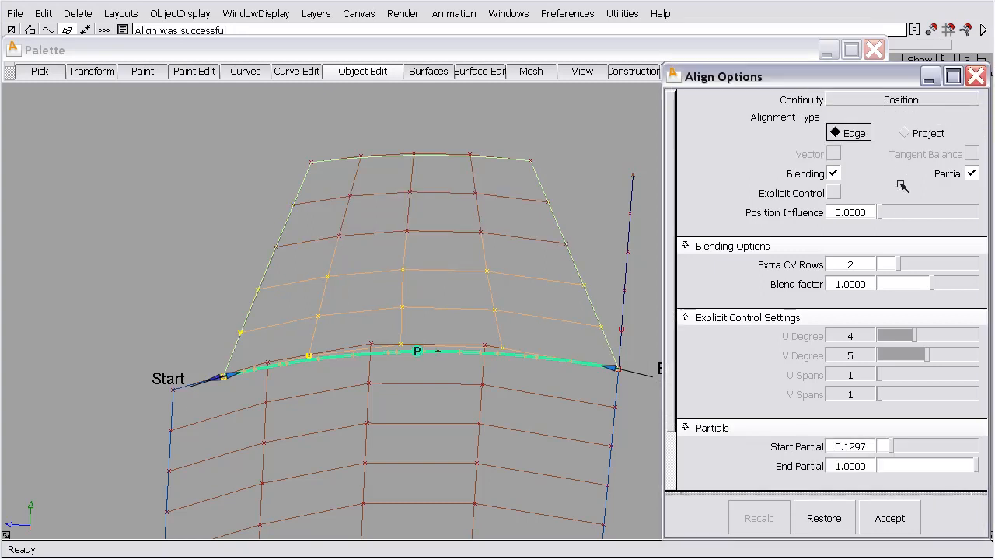
{"action": "left_click_drag", "start_coordinate": [902, 265], "coordinate": [918, 265]}
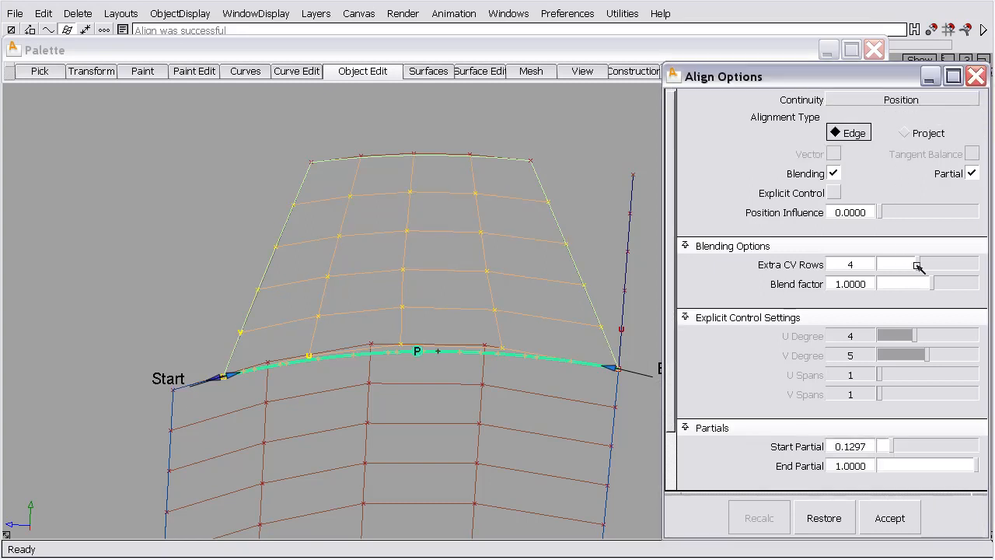
{"action": "left_click_drag", "start_coordinate": [243, 376], "coordinate": [381, 320]}
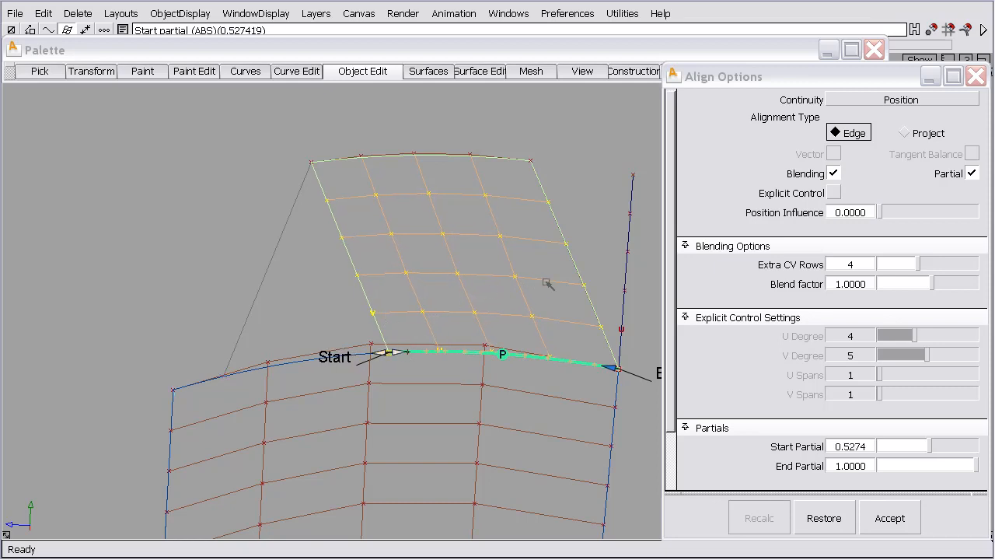
{"action": "left_click", "coordinate": [885, 517]}
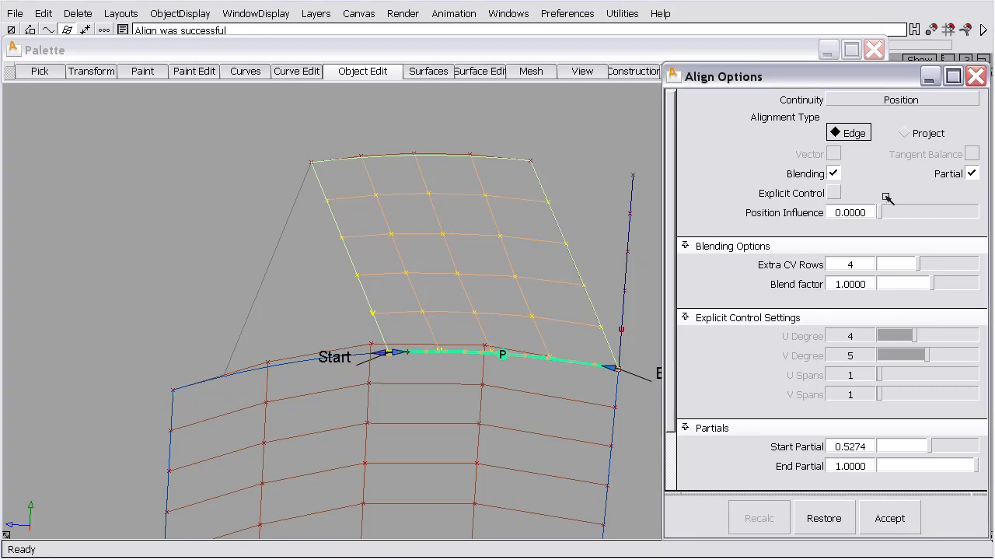
Set the narrowed alignment's continuity to Curvature and inspect its skewed start edge from other angles
{"action": "left_click", "coordinate": [901, 100]}
{"action": "left_click", "coordinate": [902, 115]}
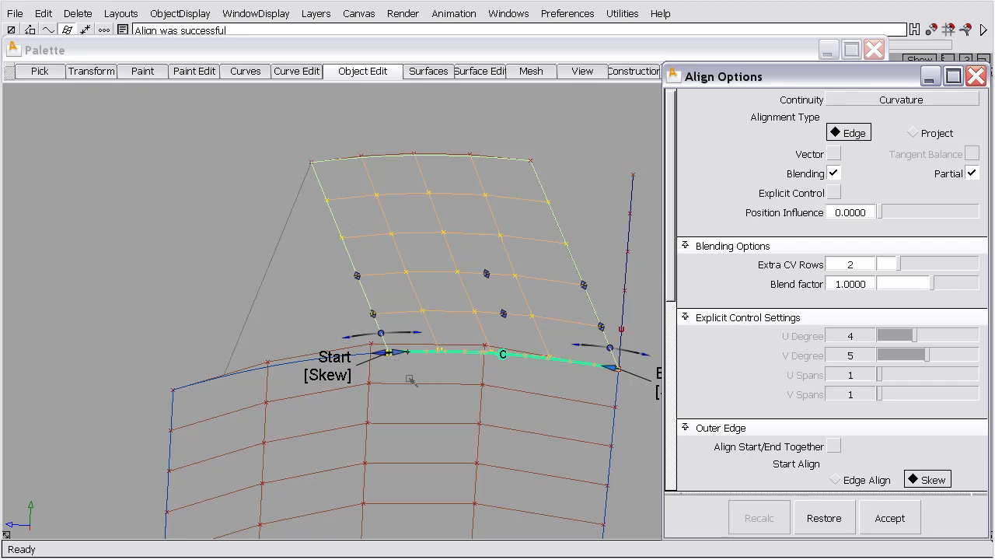
{"action": "left_click_drag", "start_coordinate": [412, 382], "coordinate": [368, 326], "text": "alt+shift"}
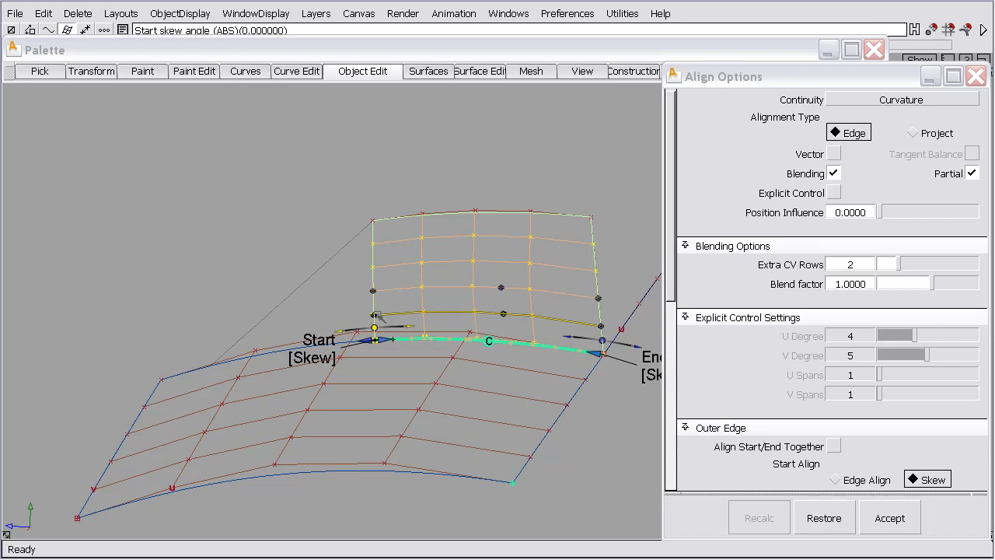
{"action": "left_click_drag", "start_coordinate": [390, 281], "coordinate": [365, 311], "text": "alt+shift"}
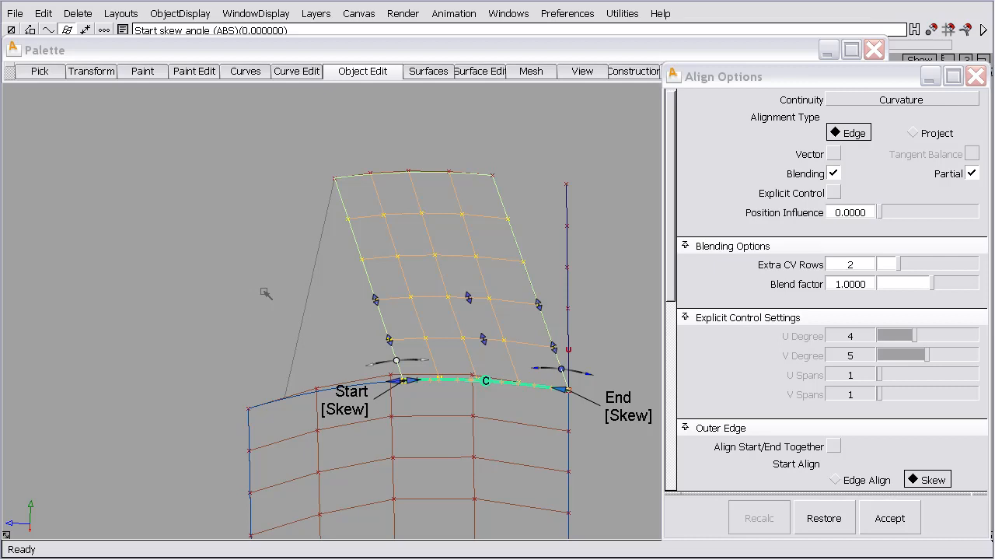
Step back through the accepted alignment changes and revert the upper surface to its unaligned state
{"action": "left_click", "coordinate": [826, 519]}
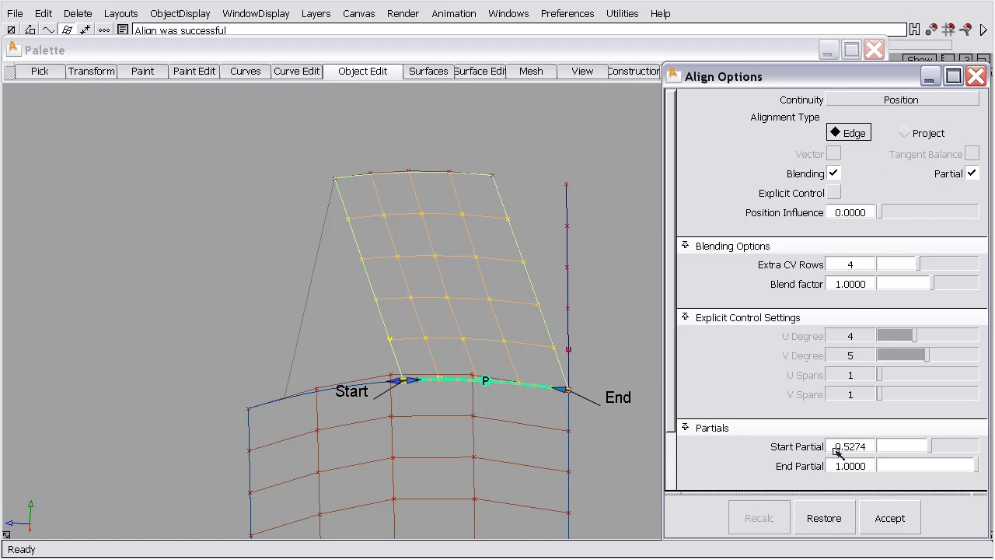
{"action": "left_click", "coordinate": [825, 519]}
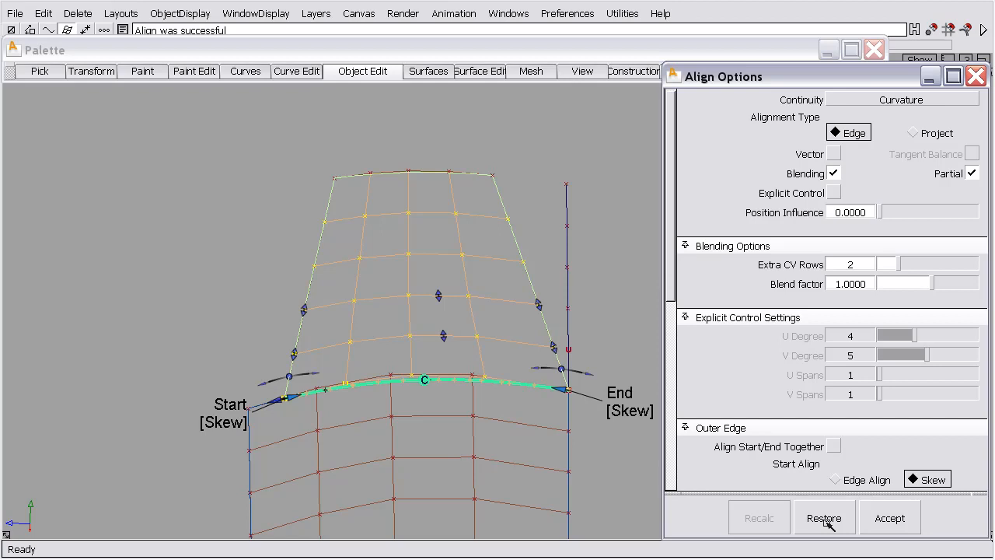
{"action": "left_click", "coordinate": [825, 520]}
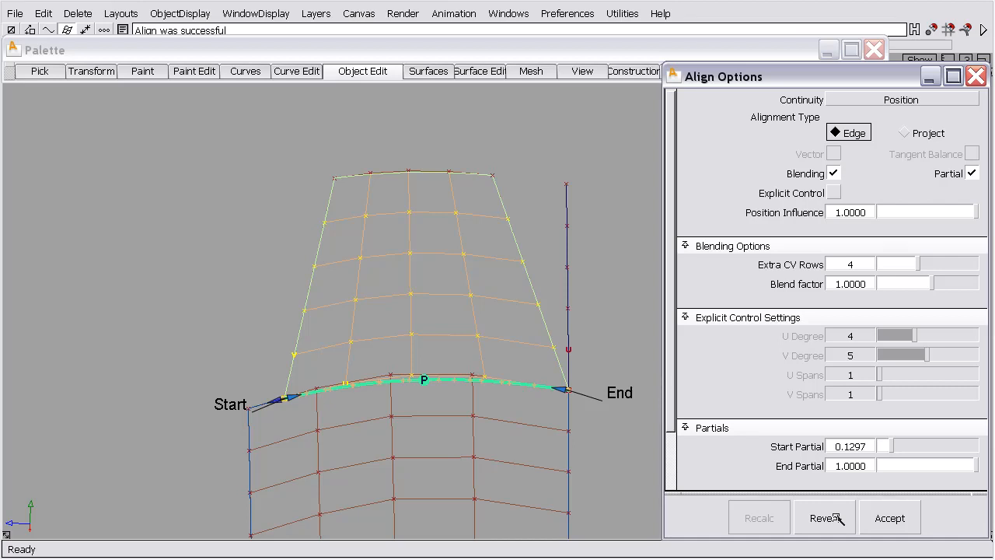
{"action": "left_click", "coordinate": [825, 514]}
{"action": "left_click", "coordinate": [825, 518]}
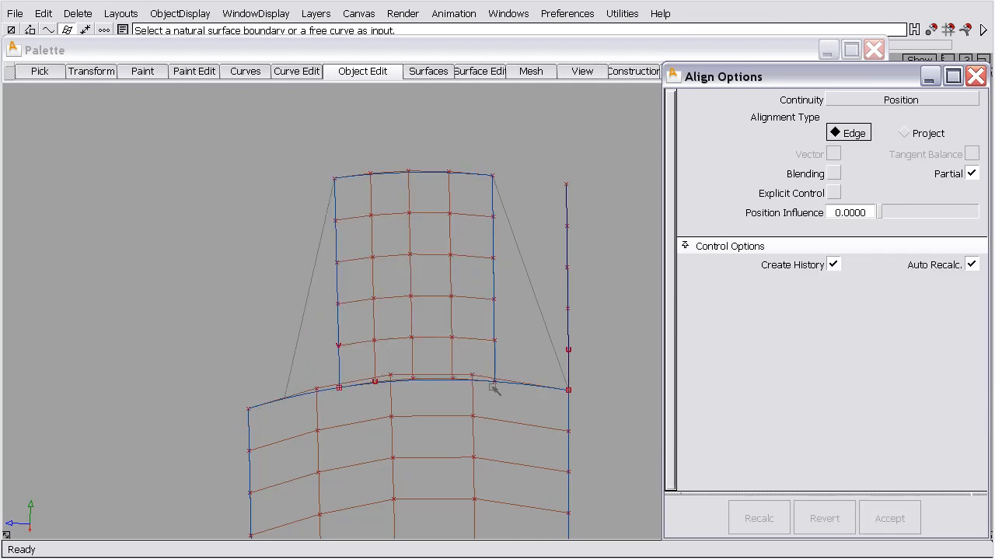
Align the upper surface's lower edge to the lower surface's upper edge with Position continuity
{"action": "left_click", "coordinate": [435, 382]}
{"action": "left_click", "coordinate": [467, 387]}
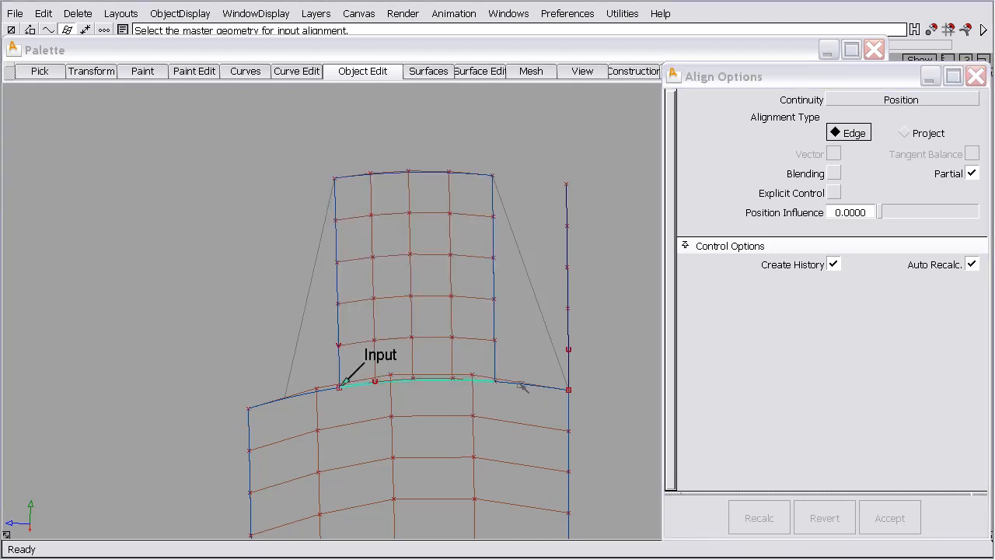
{"action": "left_click", "coordinate": [521, 385]}
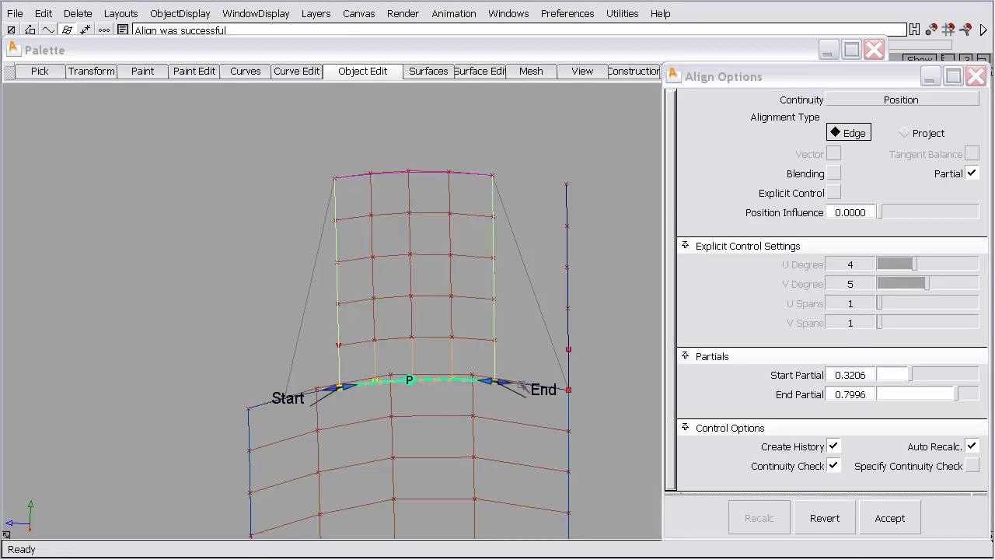
Enable Blending with 4 extra CV rows, extend the partial alignment from 0.1297 to 1.0, and accept it with Position Influence 1.0
{"action": "left_click", "coordinate": [833, 173]}
{"action": "left_click_drag", "start_coordinate": [881, 265], "coordinate": [917, 265]}
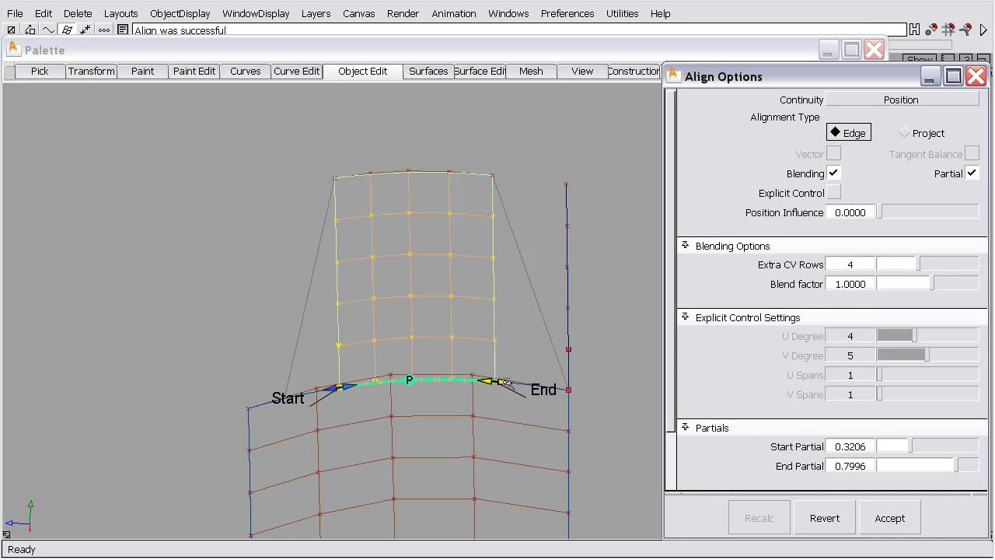
{"action": "left_click_drag", "start_coordinate": [506, 381], "coordinate": [591, 381]}
{"action": "left_click_drag", "start_coordinate": [358, 385], "coordinate": [303, 401]}
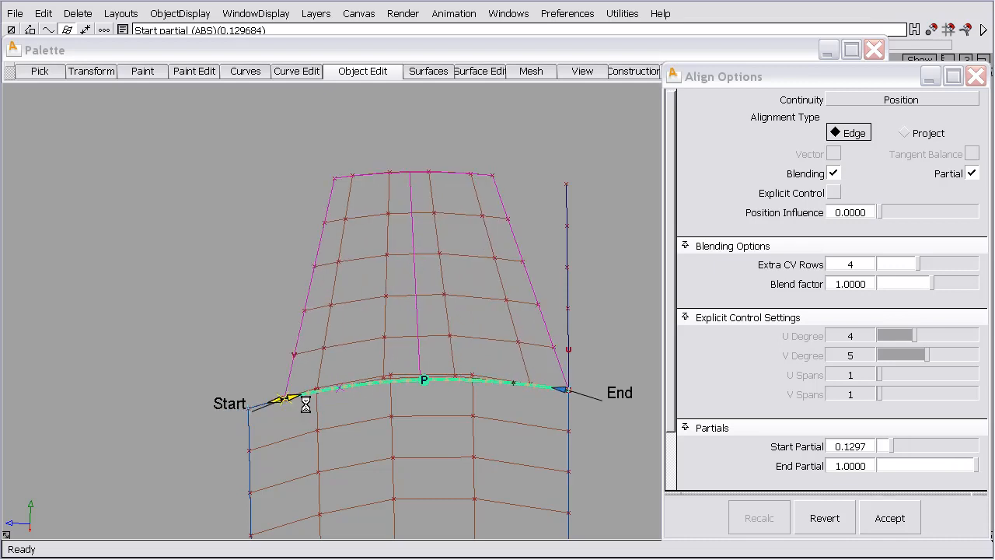
{"action": "left_click_drag", "start_coordinate": [885, 215], "coordinate": [976, 214]}
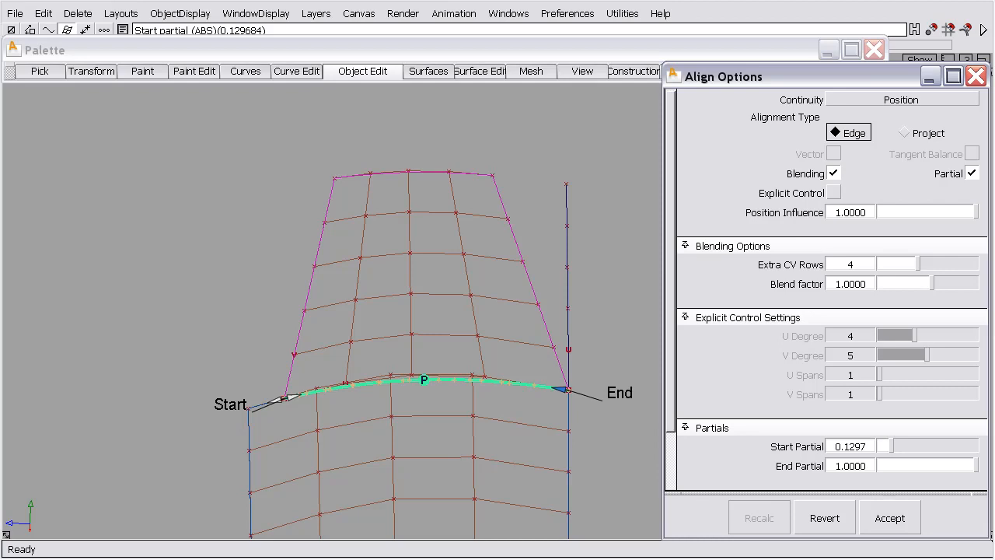
{"action": "left_click", "coordinate": [896, 521]}
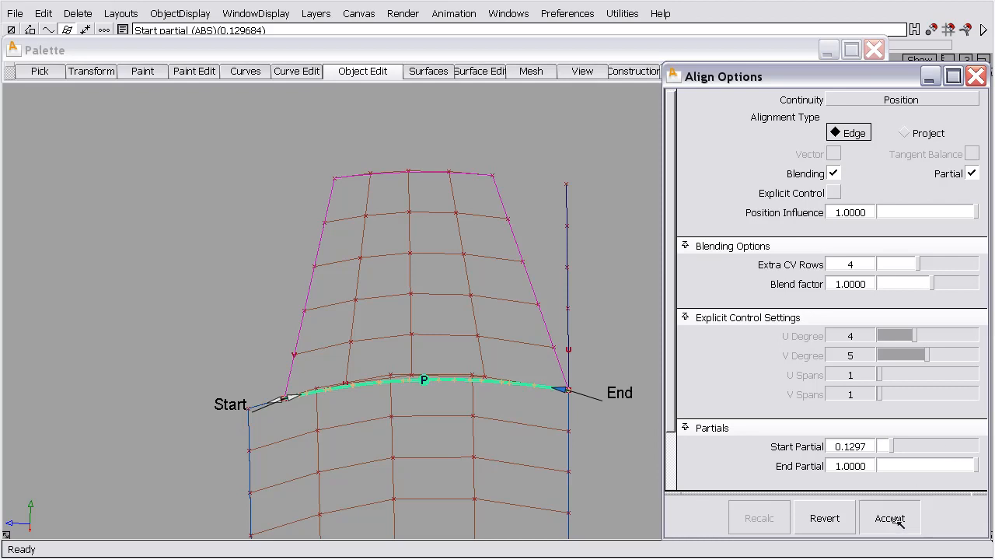
Set the continuity to Curvature, switch both End and Start alignment to Skew, and reduce the extra CV rows to 2
{"action": "left_click", "coordinate": [903, 105]}
{"action": "left_click", "coordinate": [903, 115]}
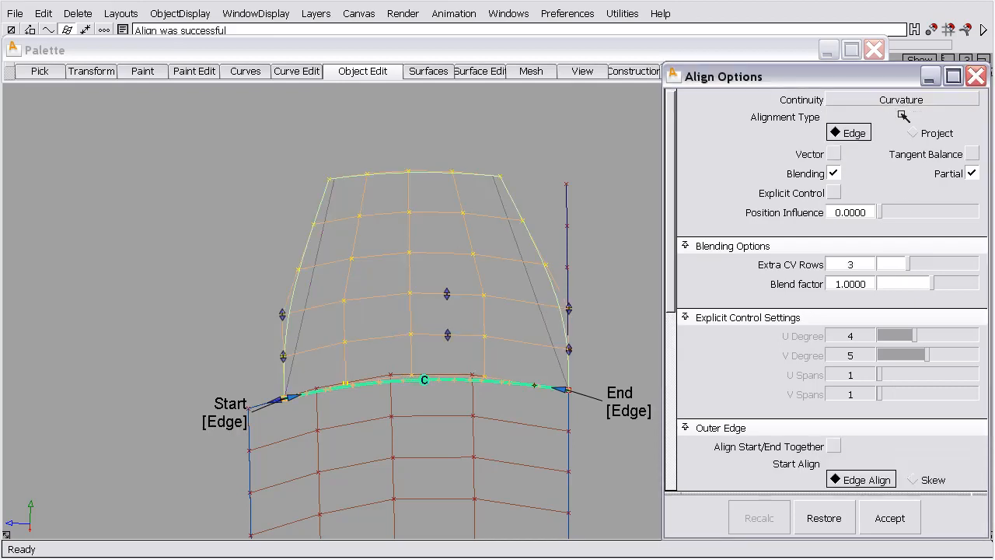
{"action": "left_click", "coordinate": [629, 406]}
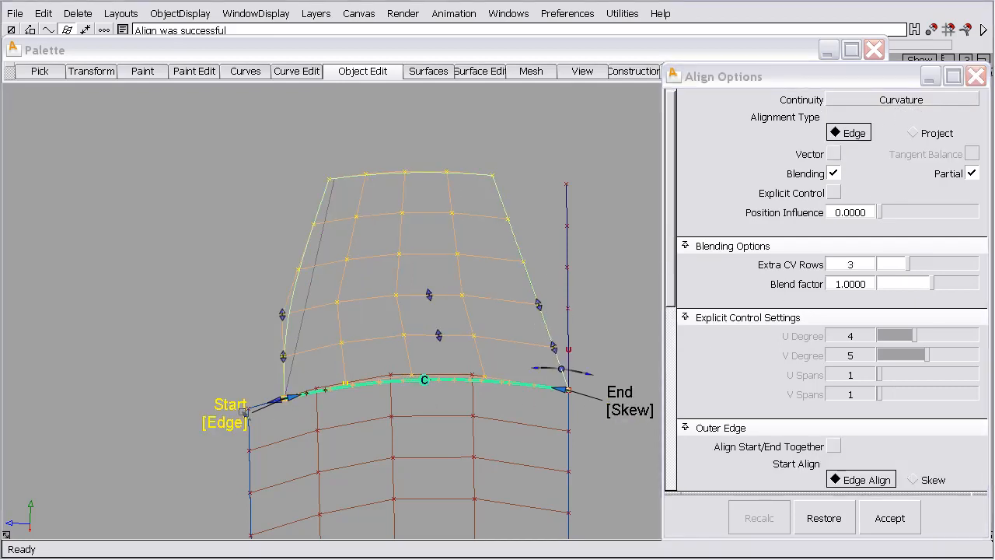
{"action": "left_click", "coordinate": [229, 413]}
{"action": "left_click", "coordinate": [909, 266]}
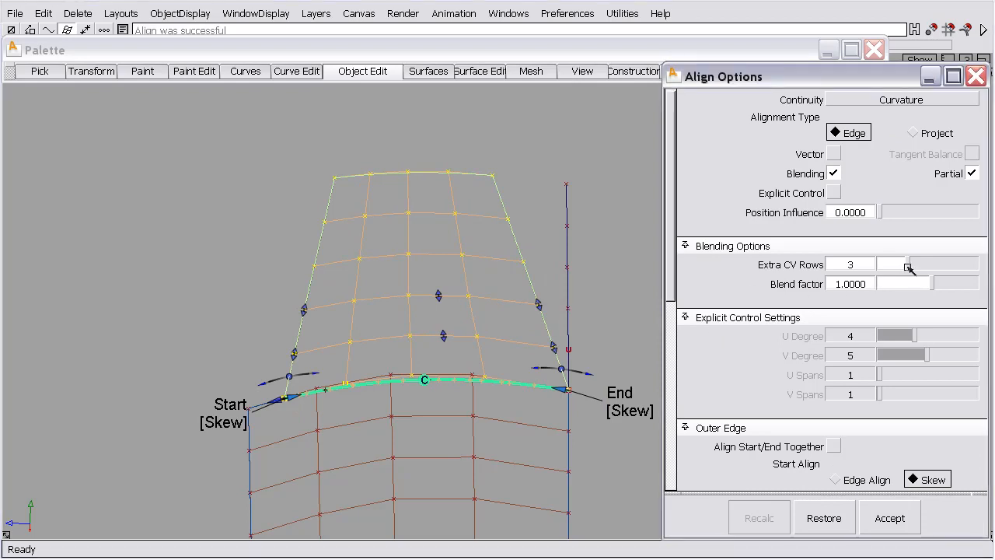
{"action": "left_click_drag", "start_coordinate": [904, 268], "coordinate": [901, 268]}
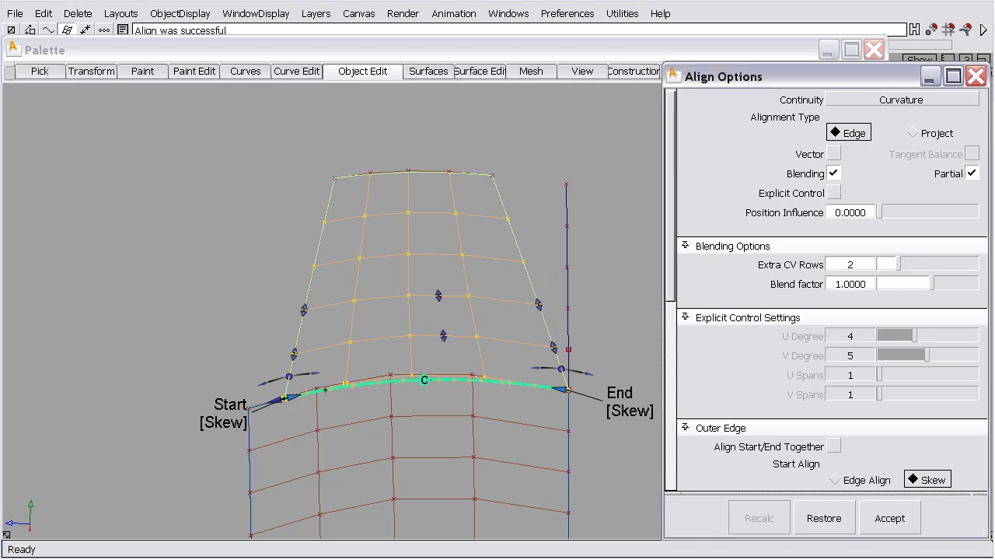
{"action": "left_click", "coordinate": [542, 240]}
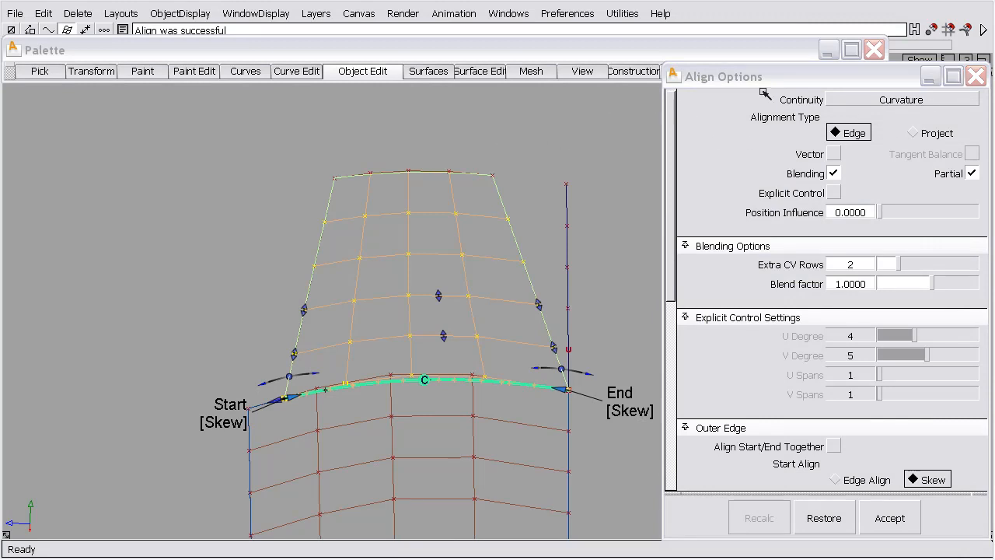
Close the alignment options, show the COLINEAR layer, and hide the TAPER and SRFS layers
{"action": "left_click", "coordinate": [976, 76]}
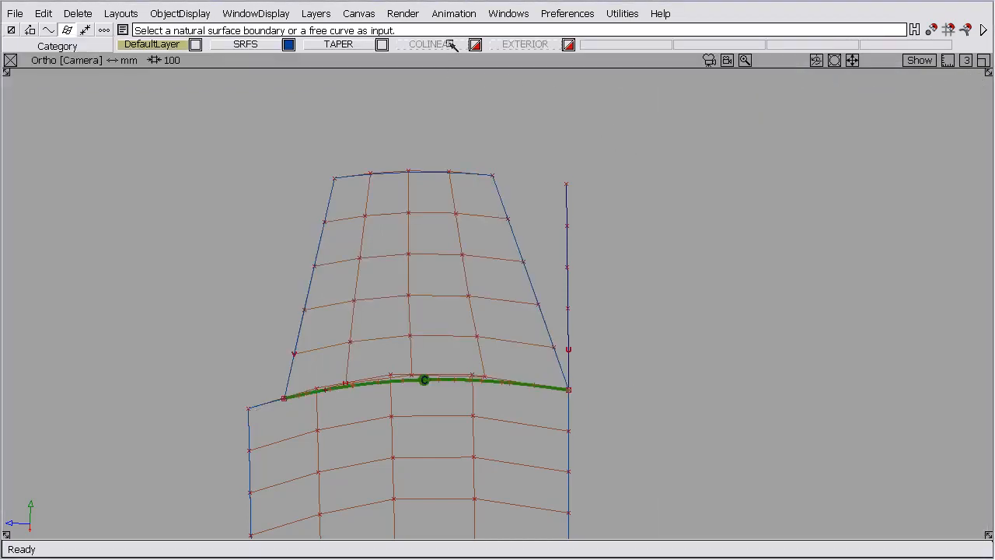
{"action": "left_click", "coordinate": [475, 44]}
{"action": "left_click", "coordinate": [382, 44]}
{"action": "left_click", "coordinate": [288, 44]}
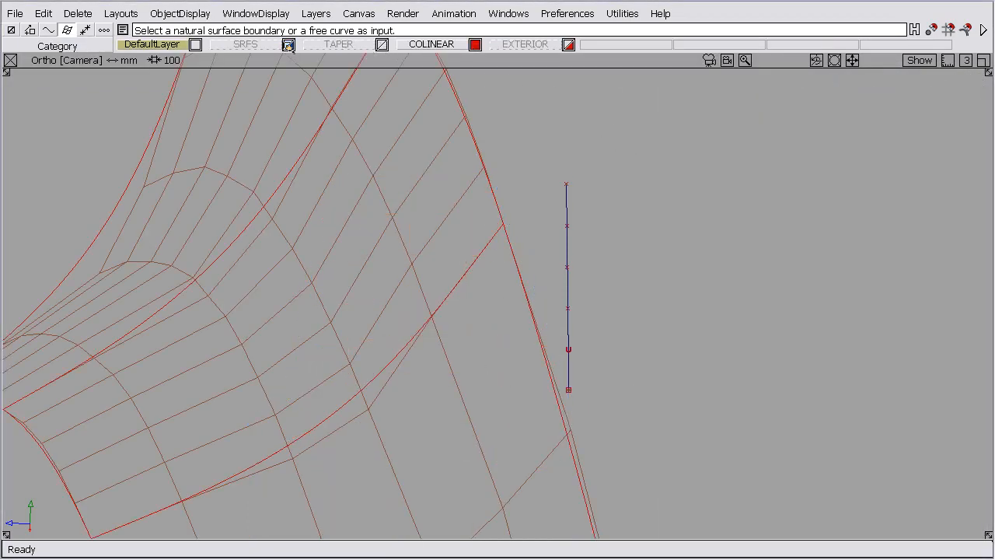
Delete the leftover vertical curve beside the COLINEAR surfaces
{"action": "left_click_drag", "start_coordinate": [584, 316], "coordinate": [569, 296], "text": "ctrl+shift"}
{"action": "left_click_drag", "start_coordinate": [516, 276], "coordinate": [619, 287]}
{"action": "key", "text": "Delete"}
{"action": "key", "text": "Return"}
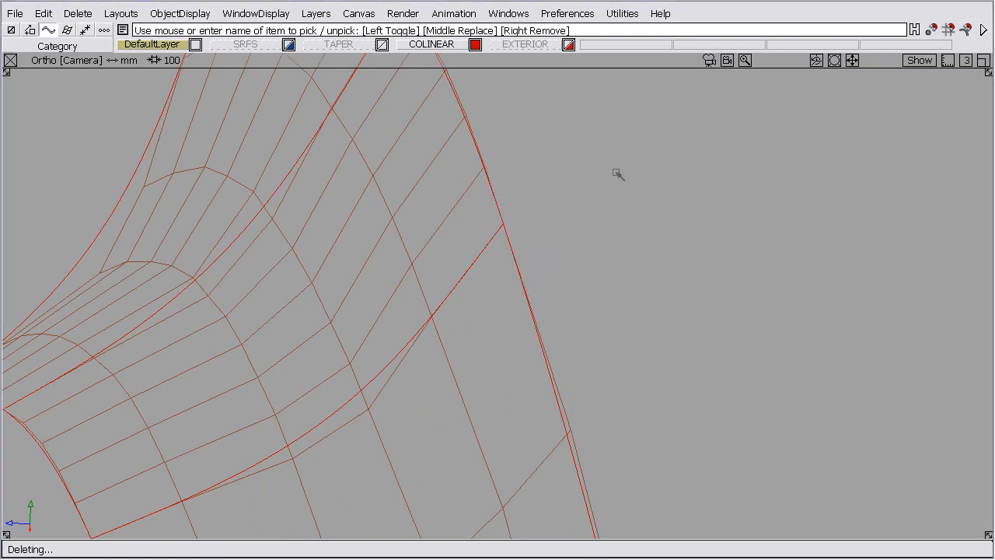
Show the EXTERIOR layer to examine how the COLINEAR surfaces sit in the vehicle body, and hide that layer again
{"action": "left_click", "coordinate": [568, 44]}
{"action": "left_click_drag", "start_coordinate": [542, 148], "coordinate": [349, 322], "text": "alt+shift"}
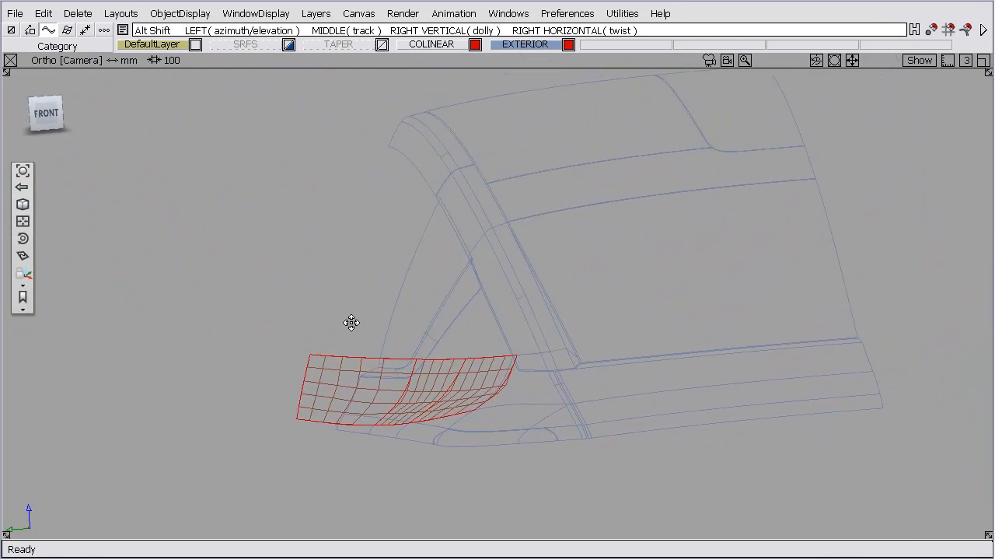
{"action": "right_click_drag", "start_coordinate": [391, 418], "coordinate": [535, 234], "text": "alt+shift"}
{"action": "left_click_drag", "start_coordinate": [543, 46], "coordinate": [527, 83]}
Check Surface Continuity across both internal seams between the three COLINEAR surfaces
{"action": "key", "text": "ctrl+t"}
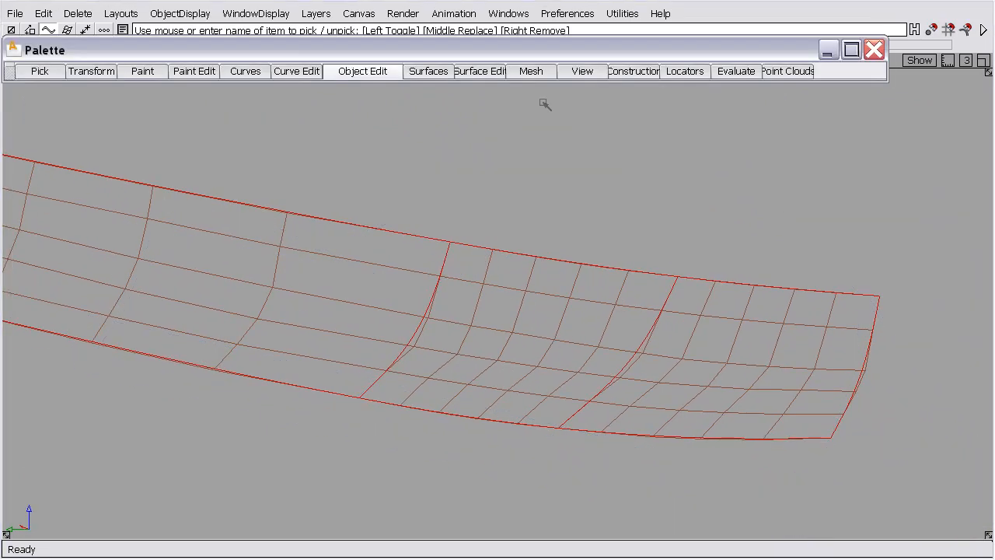
{"action": "right_click", "coordinate": [726, 60]}
{"action": "right_click", "coordinate": [724, 72]}
{"action": "mouse_move", "coordinate": [765, 87]}
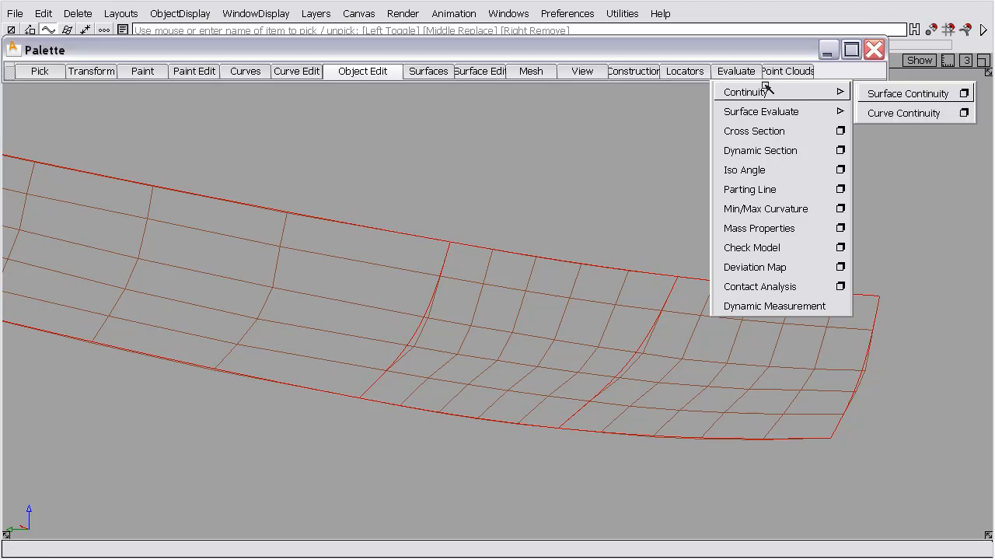
{"action": "left_click", "coordinate": [918, 90]}
{"action": "left_click", "coordinate": [828, 346]}
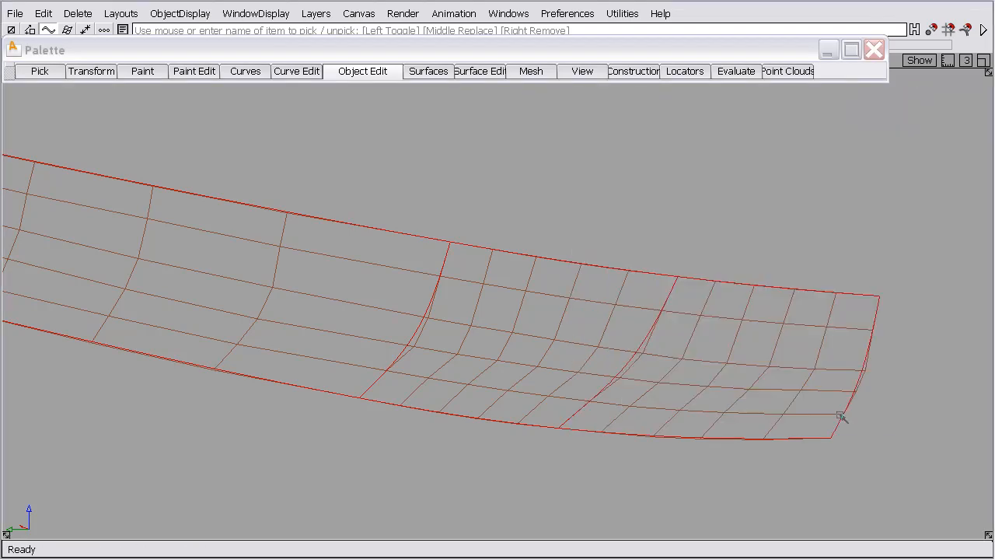
{"action": "left_click", "coordinate": [637, 352]}
{"action": "left_click", "coordinate": [423, 331]}
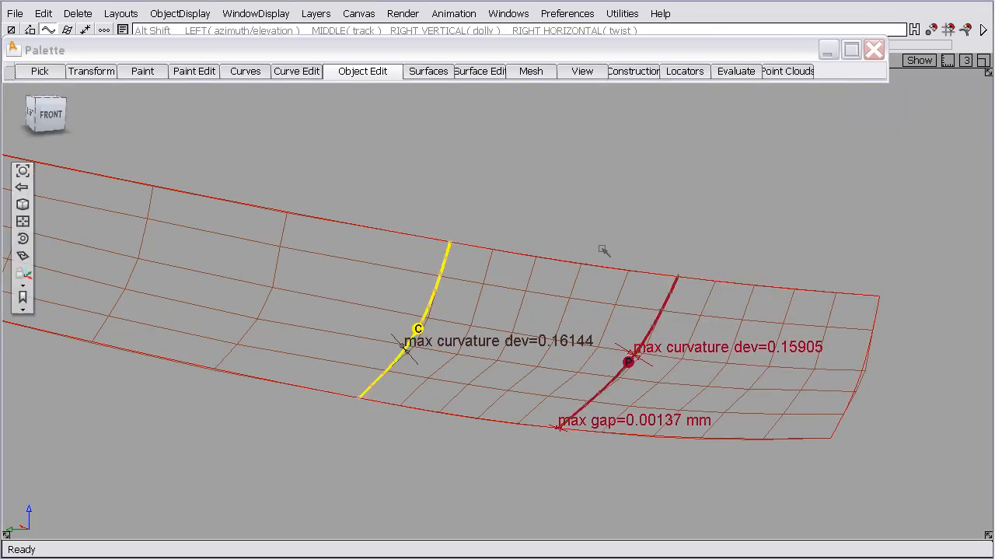
{"action": "left_click_drag", "start_coordinate": [556, 257], "coordinate": [551, 225], "text": "alt+shift"}
Align the middle surface's edge to the adjoining long surface with Curvature continuity and Partial off
{"action": "left_click", "coordinate": [362, 71]}
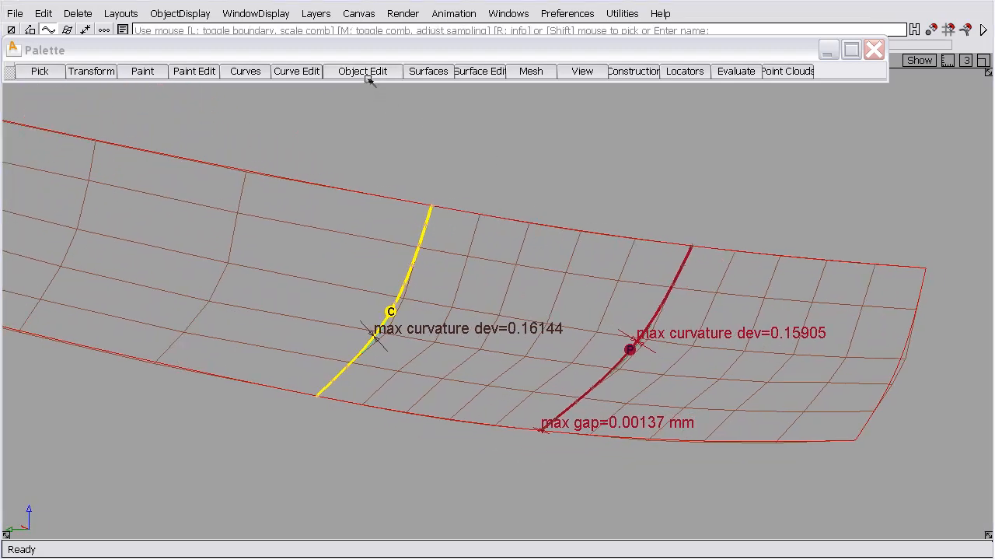
{"action": "mouse_move", "coordinate": [435, 166]}
{"action": "left_click", "coordinate": [571, 169]}
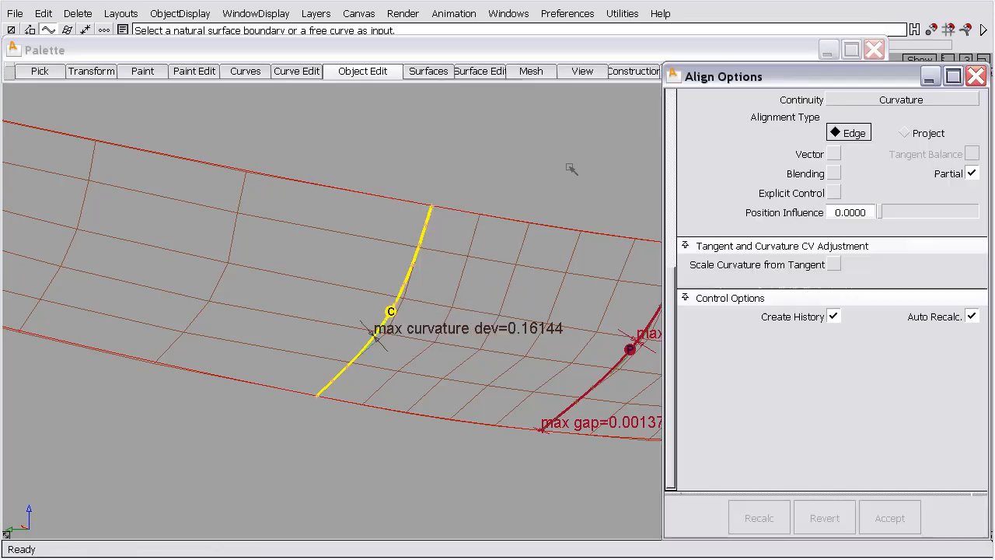
{"action": "left_click", "coordinate": [418, 258]}
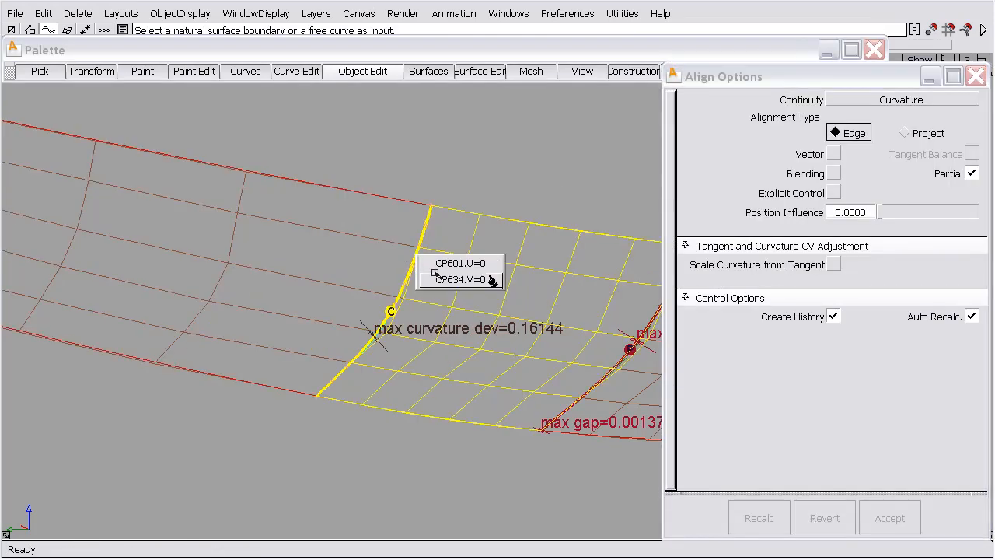
{"action": "left_click", "coordinate": [435, 278]}
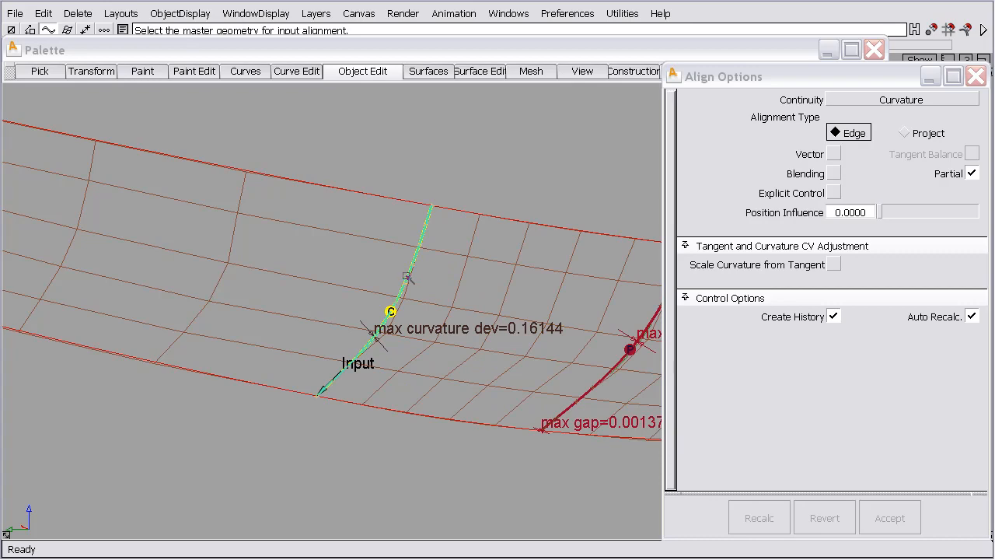
{"action": "left_click", "coordinate": [407, 277]}
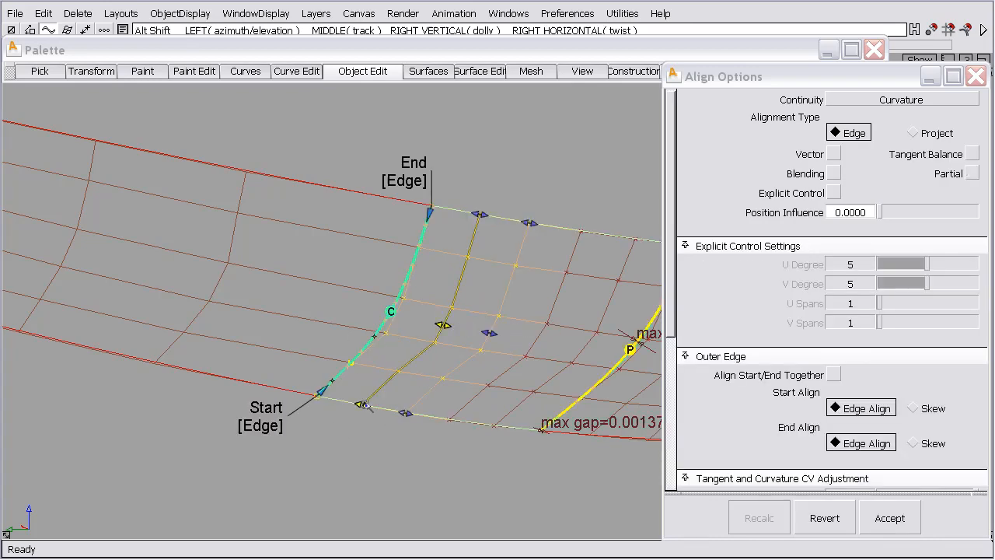
{"action": "left_click_drag", "start_coordinate": [426, 376], "coordinate": [413, 393], "text": "alt+shift"}
{"action": "middle_click_drag", "start_coordinate": [453, 405], "coordinate": [364, 398], "text": "alt+shift"}
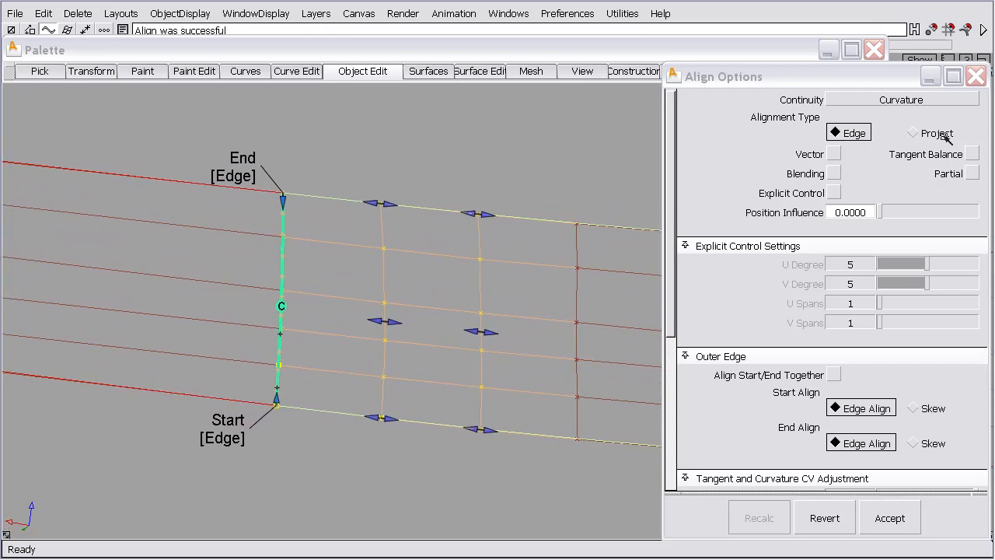
Cycle the alignment's continuity through Position and Tangent and back to Curvature
{"action": "left_click", "coordinate": [896, 99]}
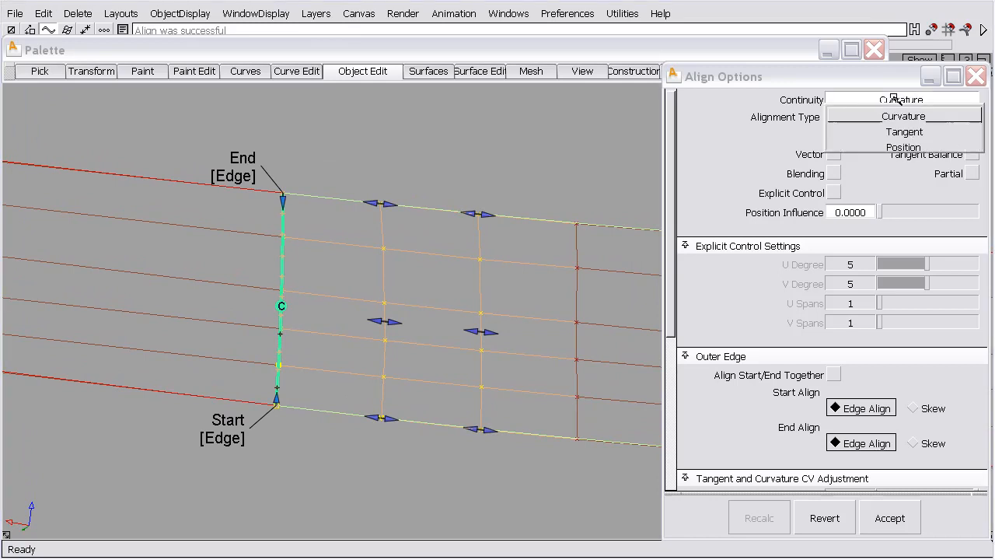
{"action": "left_click", "coordinate": [894, 146]}
{"action": "left_click", "coordinate": [911, 101]}
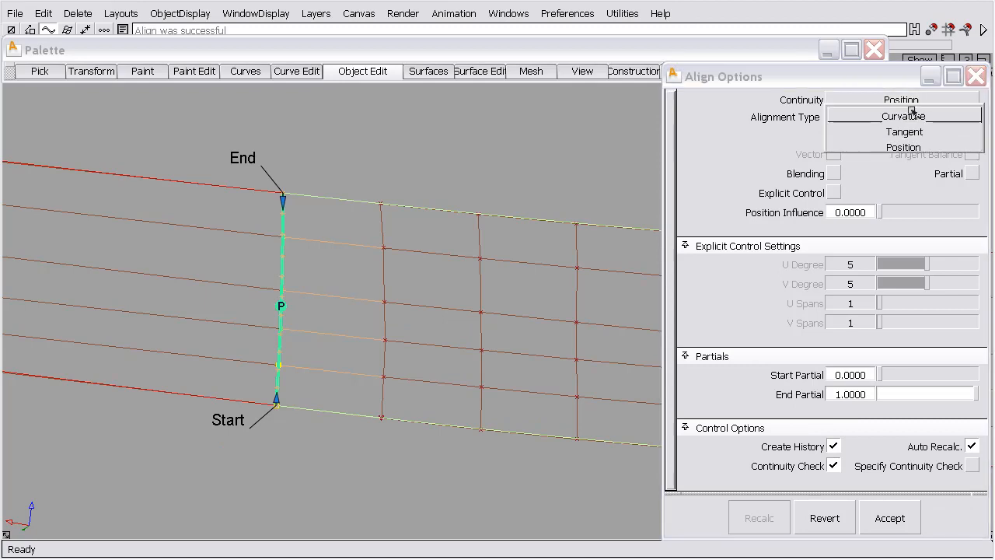
{"action": "left_click", "coordinate": [913, 131]}
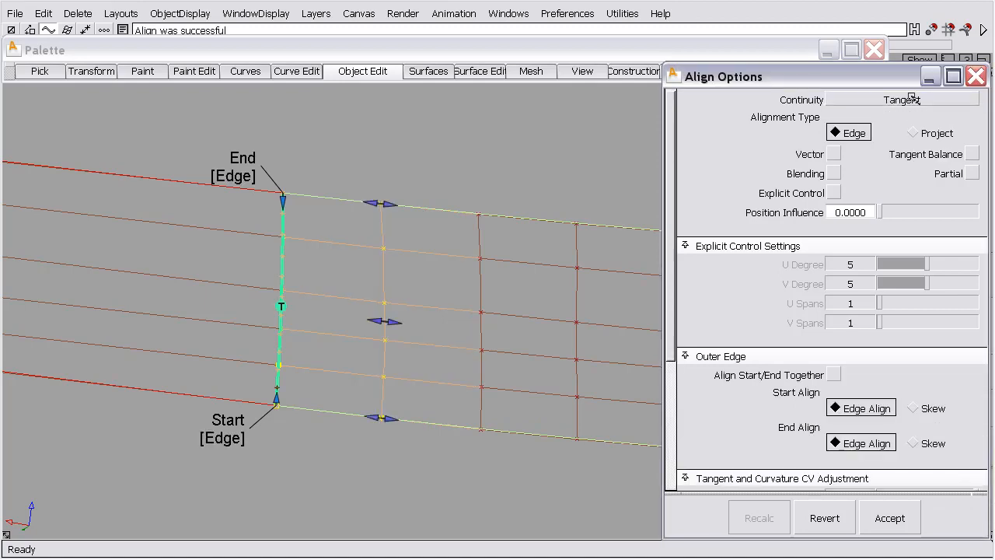
{"action": "left_click", "coordinate": [906, 99]}
{"action": "left_click", "coordinate": [909, 114]}
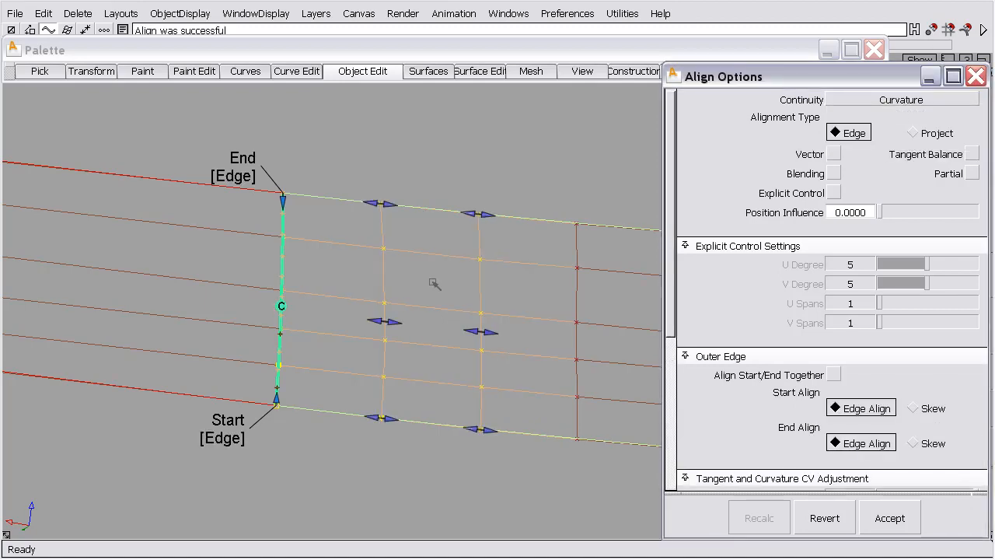
Align the middle surface's opposite edge to the short end surface with Curvature continuity
{"action": "right_click_drag", "start_coordinate": [377, 234], "coordinate": [371, 340], "text": "alt+shift"}
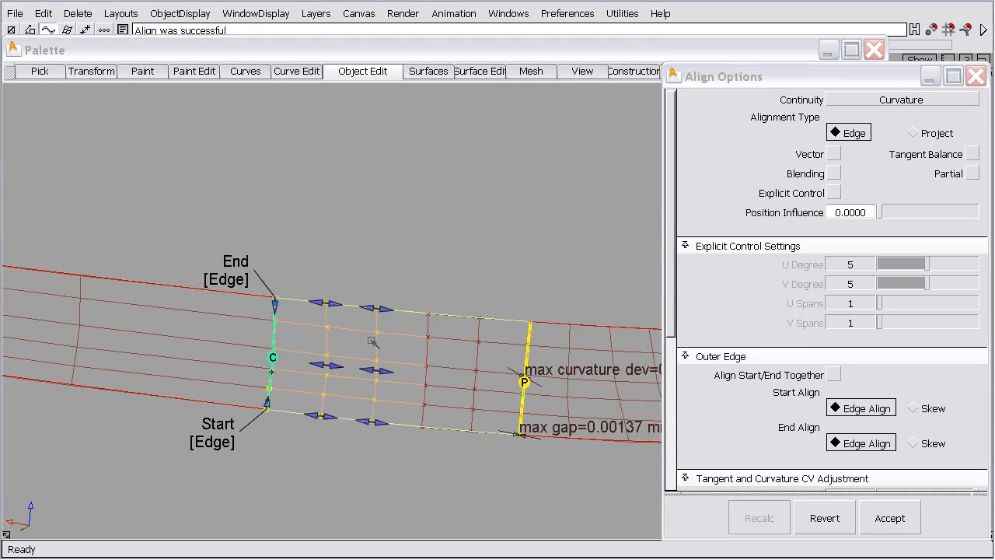
{"action": "left_click_drag", "start_coordinate": [371, 340], "coordinate": [544, 374], "text": "alt+shift"}
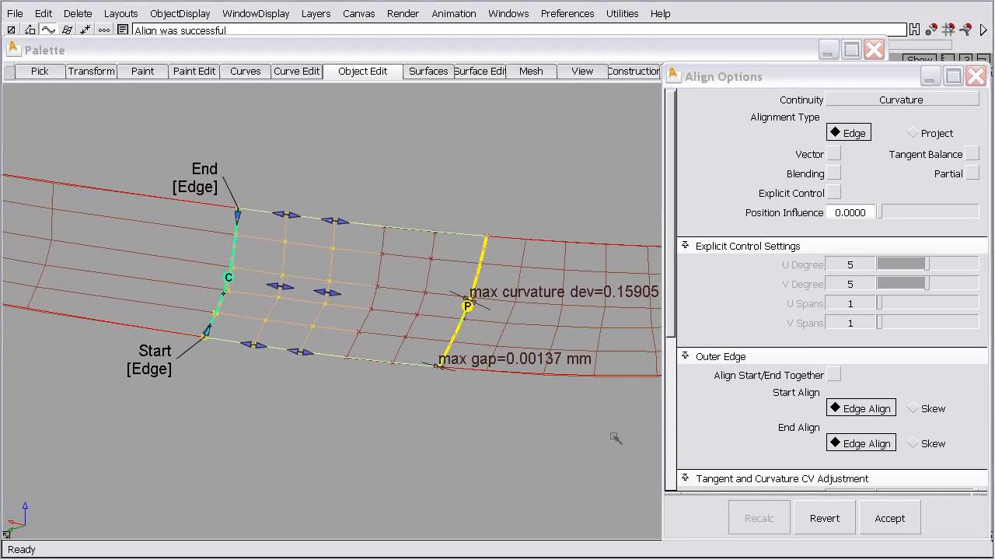
{"action": "left_click_drag", "start_coordinate": [493, 416], "coordinate": [493, 375], "text": "ctrl+shift"}
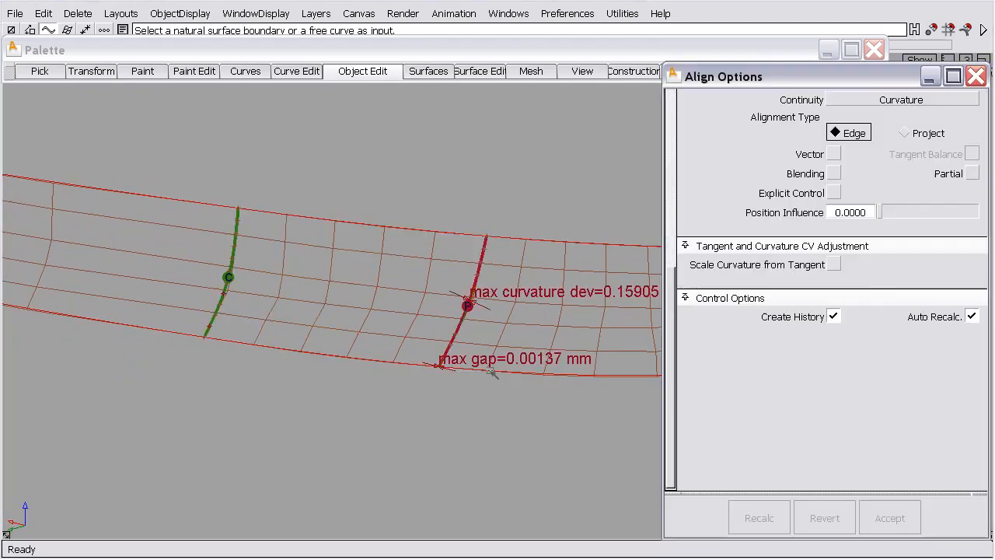
{"action": "left_click", "coordinate": [466, 325]}
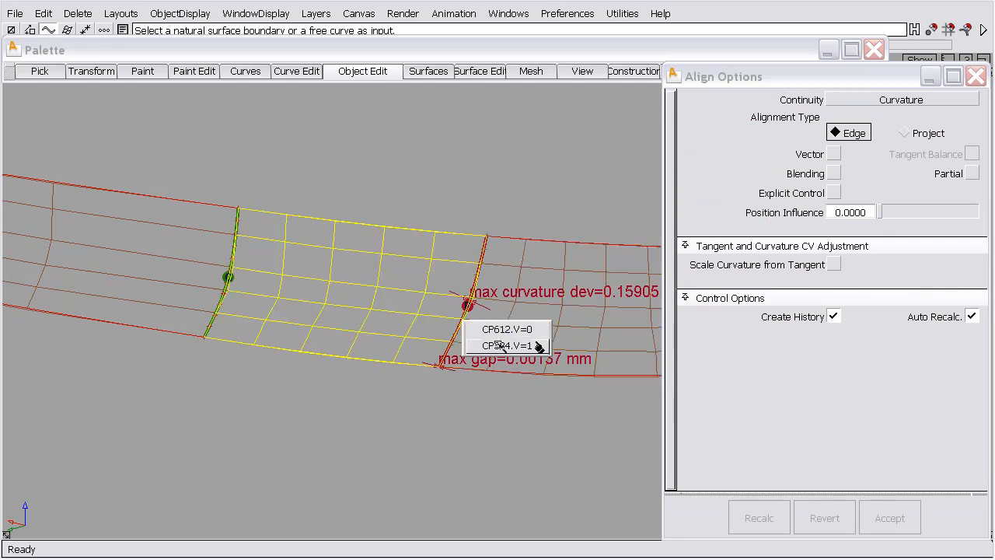
{"action": "left_click", "coordinate": [536, 346]}
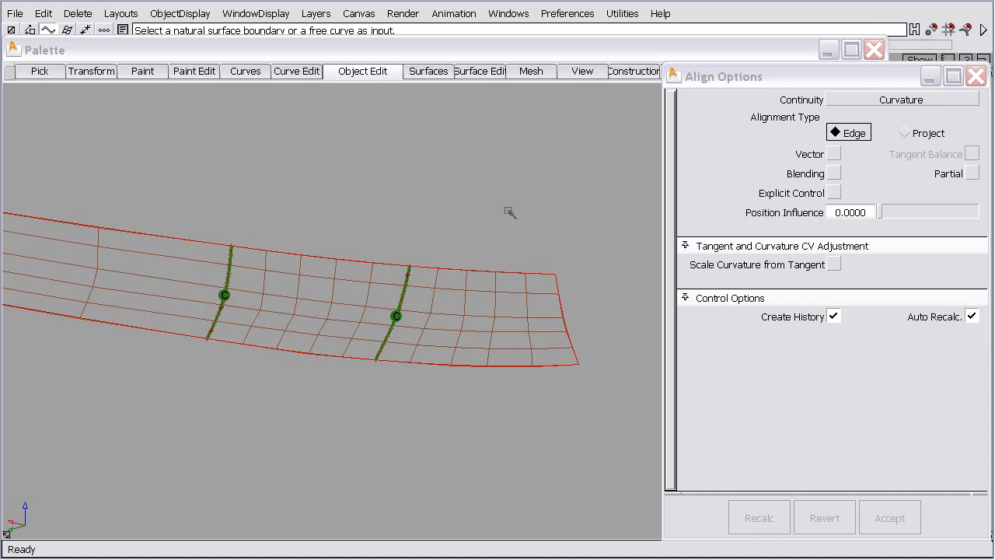
Show the EXTERIOR layer to compare it with the aligned surfaces, and turn its visibility off again
{"action": "left_click_drag", "start_coordinate": [419, 51], "coordinate": [419, 70]}
{"action": "left_click", "coordinate": [568, 45]}
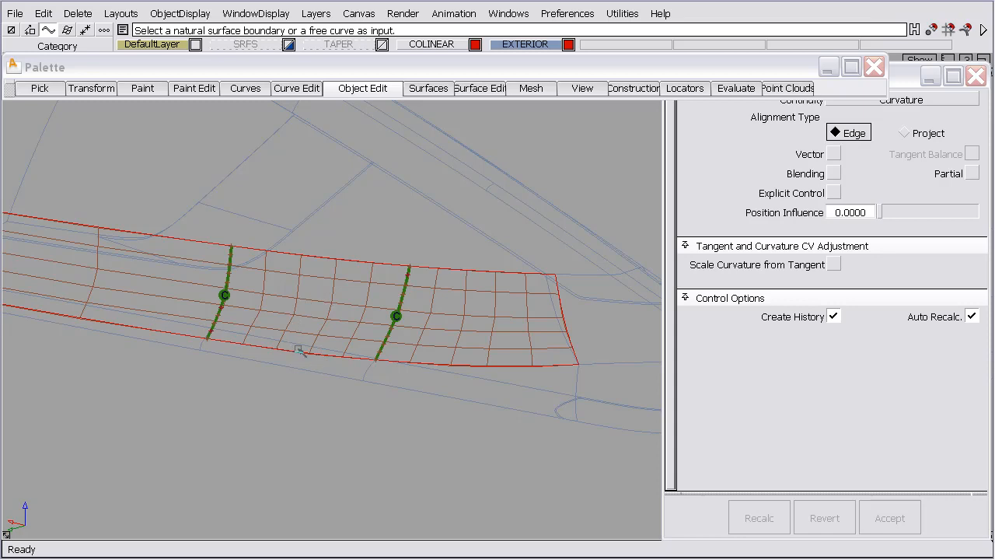
{"action": "right_click", "coordinate": [537, 45]}
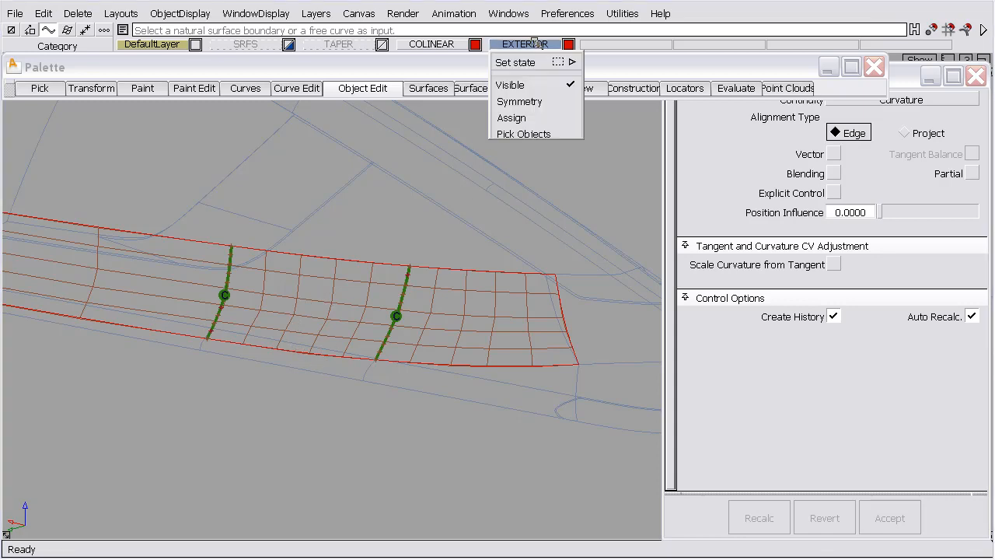
{"action": "left_click", "coordinate": [515, 80]}
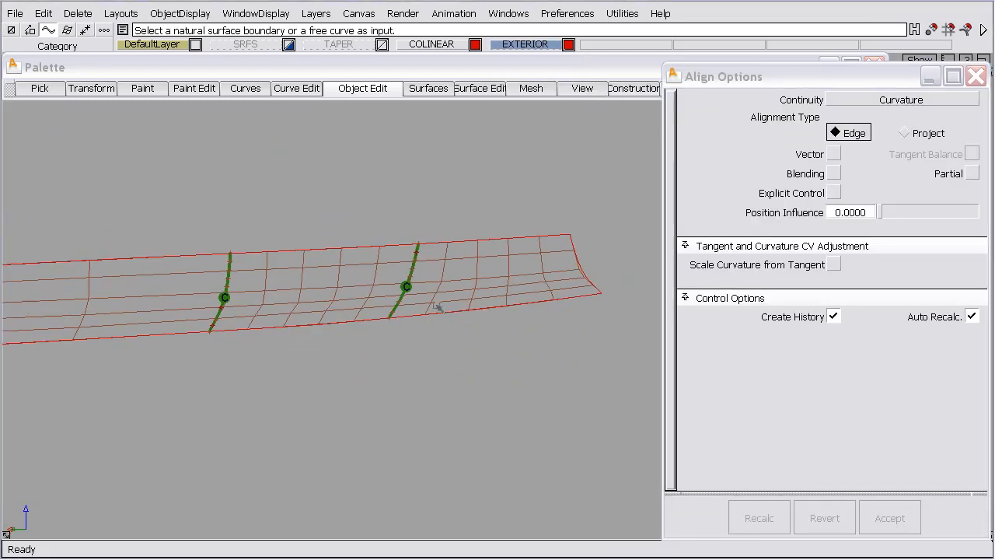
Reopen the alignment between the middle surface and the long surface with Query Edit and inspect its CV handles
{"action": "left_click_drag", "start_coordinate": [433, 311], "coordinate": [322, 363], "text": "alt+shift"}
{"action": "right_click_drag", "start_coordinate": [321, 363], "coordinate": [432, 116], "text": "alt+shift"}
{"action": "middle_click_drag", "start_coordinate": [432, 117], "coordinate": [234, 280], "text": "alt+shift"}
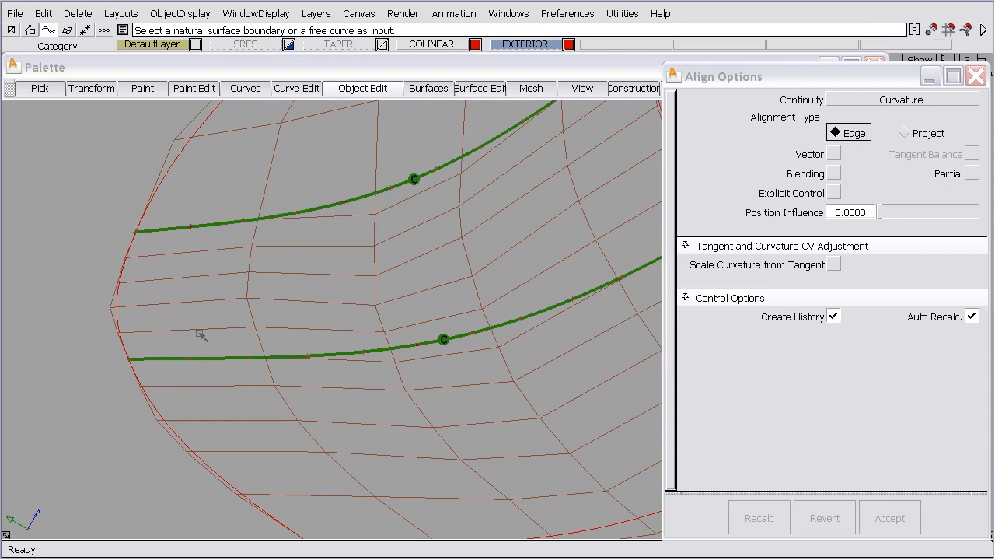
{"action": "right_click_drag", "start_coordinate": [194, 304], "coordinate": [194, 339], "text": "ctrl+shift"}
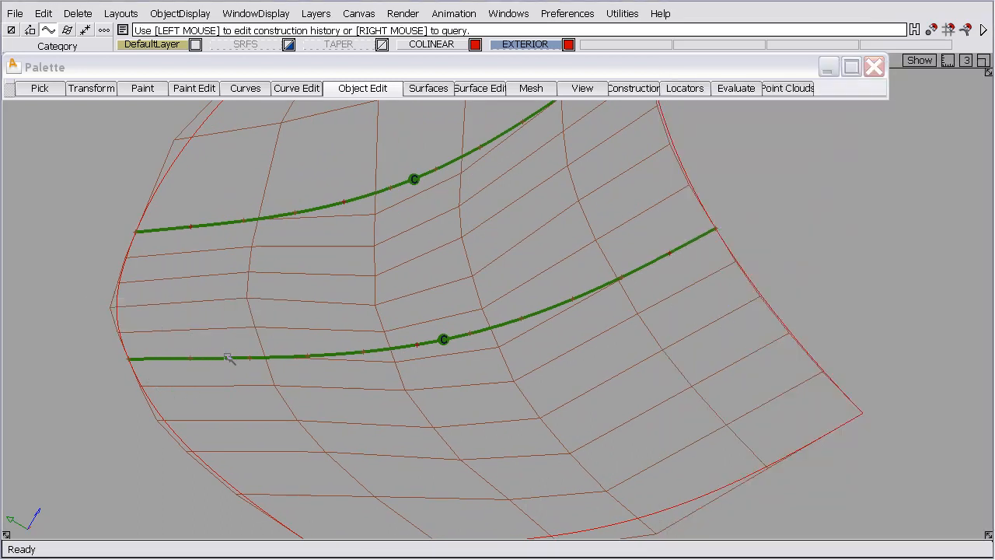
{"action": "left_click", "coordinate": [130, 243]}
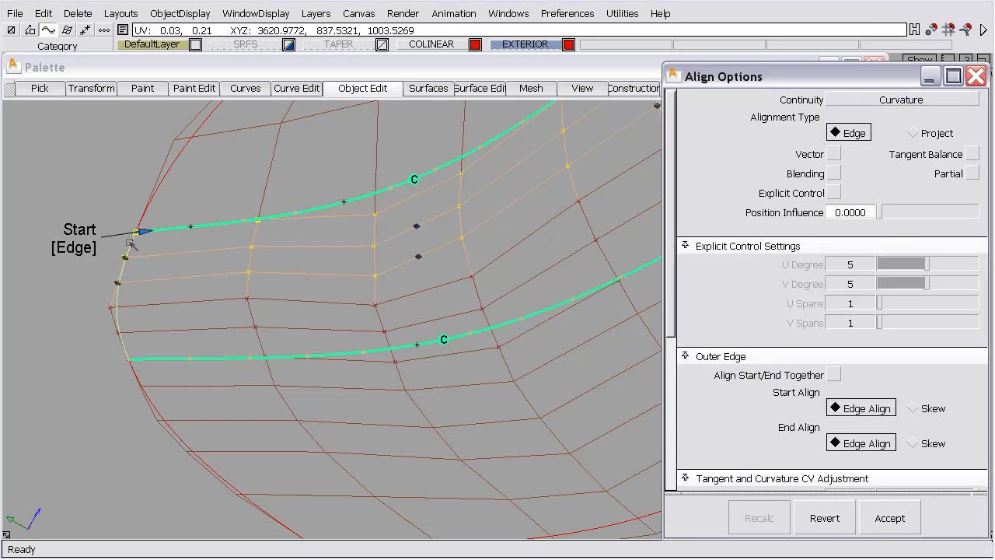
{"action": "right_click_drag", "start_coordinate": [343, 300], "coordinate": [301, 409], "text": "alt+shift"}
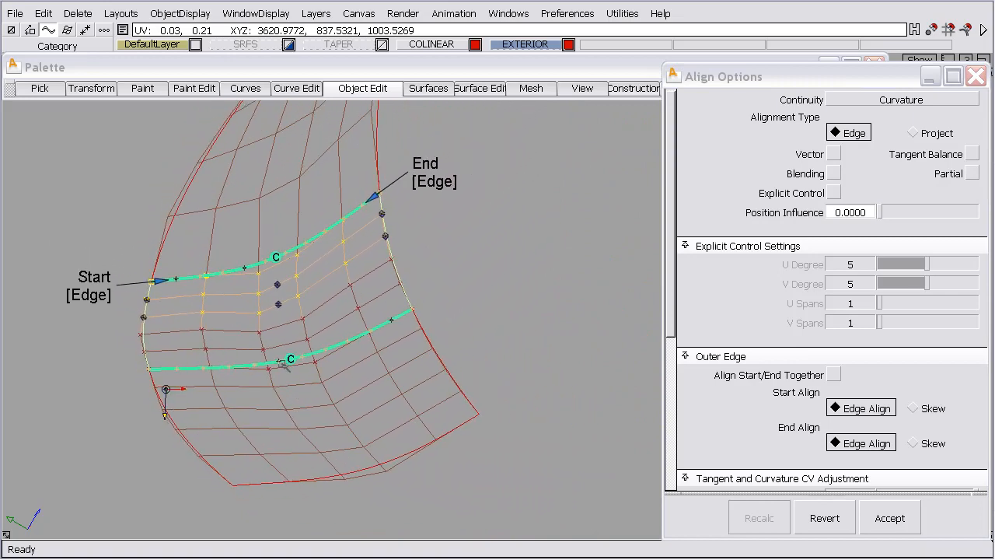
{"action": "left_click_drag", "start_coordinate": [396, 350], "coordinate": [289, 347], "text": "alt+shift"}
{"action": "middle_click_drag", "start_coordinate": [289, 347], "coordinate": [459, 385], "text": "alt+shift"}
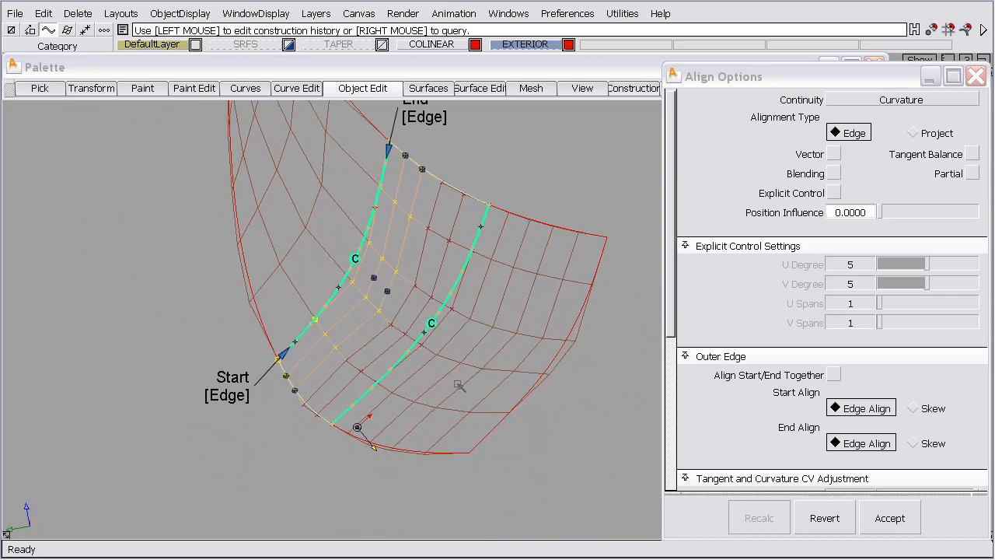
{"action": "left_click_drag", "start_coordinate": [389, 371], "coordinate": [444, 372], "text": "alt+shift"}
Use Query Edit to open the middle surface's alignment to the short end surface
{"action": "left_click_drag", "start_coordinate": [312, 272], "coordinate": [312, 250], "text": "ctrl+shift"}
{"action": "middle_click_drag", "start_coordinate": [324, 184], "coordinate": [324, 215], "text": "ctrl+shift"}
{"action": "left_click", "coordinate": [443, 206]}
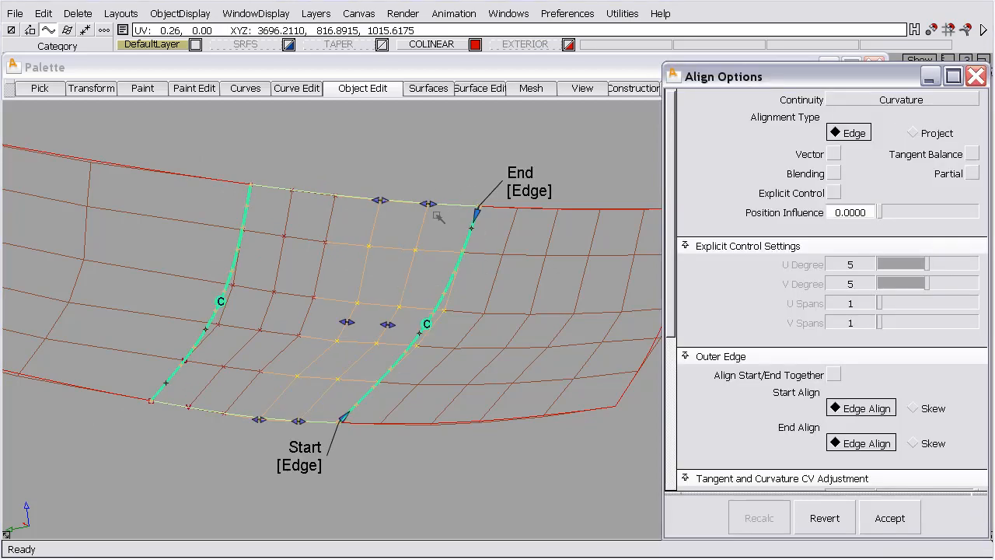
Dismiss the confirmation dialog and return to the middle surface's alignment with the long surface using Query Edit
{"action": "middle_click_drag", "start_coordinate": [379, 178], "coordinate": [376, 149], "text": "ctrl+shift"}
{"action": "left_click", "coordinate": [278, 189]}
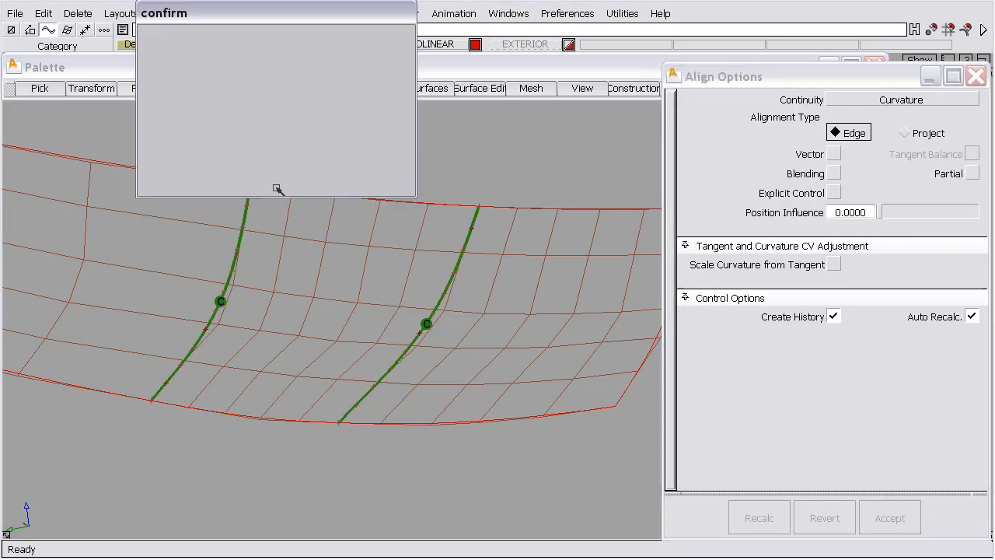
{"action": "left_click", "coordinate": [350, 165]}
{"action": "middle_click_drag", "start_coordinate": [304, 147], "coordinate": [295, 189], "text": "ctrl+shift"}
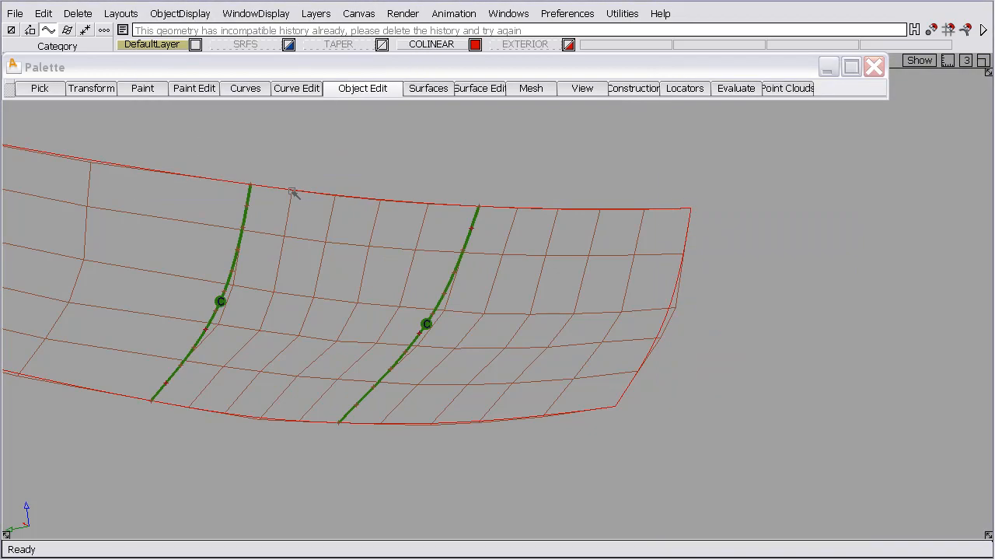
{"action": "left_click", "coordinate": [294, 193]}
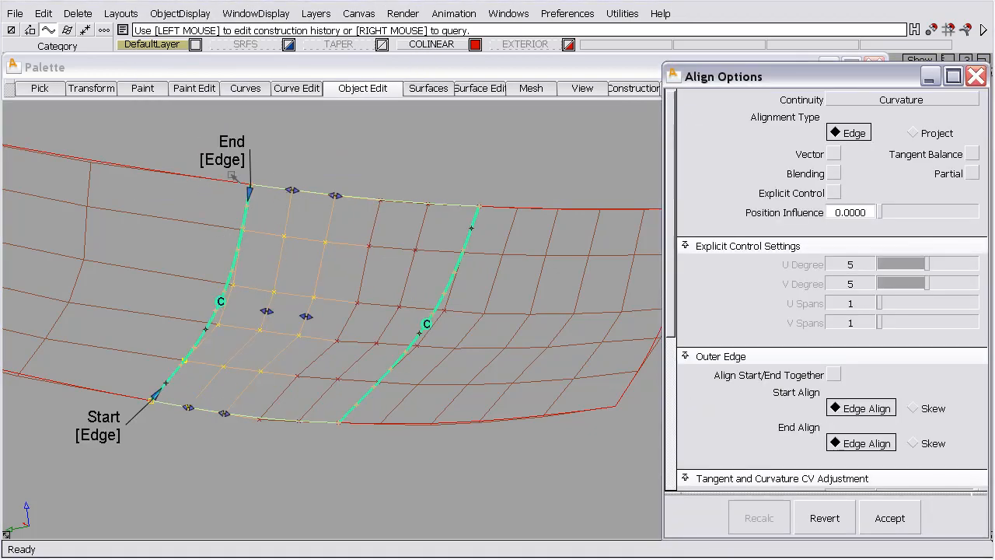
Reopen the middle surface's alignment with Query Edit and examine the tangent and curvature CV handles near its Start end
{"action": "left_click_drag", "start_coordinate": [363, 236], "coordinate": [356, 205], "text": "ctrl+shift"}
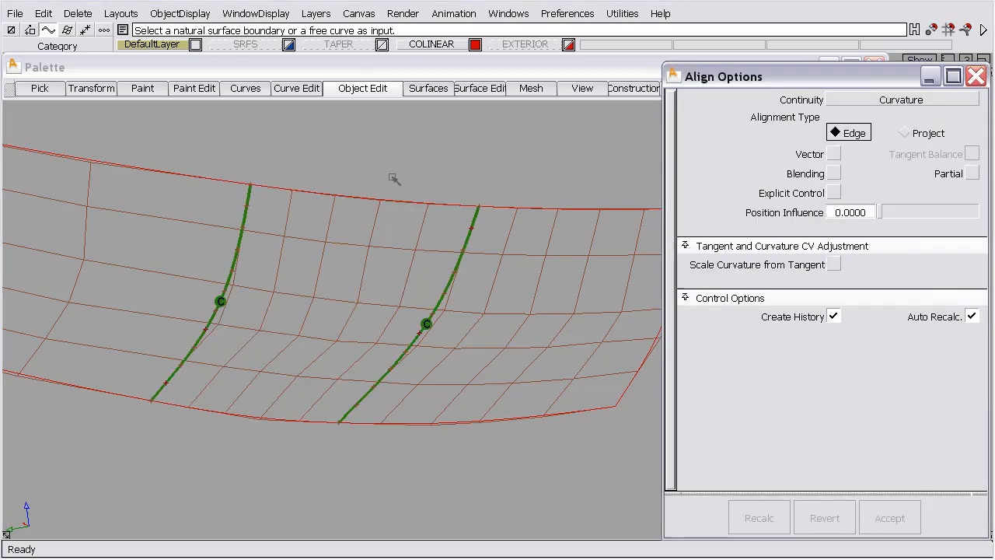
{"action": "middle_click_drag", "start_coordinate": [391, 176], "coordinate": [394, 199], "text": "ctrl+shift"}
{"action": "left_click", "coordinate": [415, 205]}
{"action": "left_click_drag", "start_coordinate": [394, 322], "coordinate": [301, 329], "text": "alt+shift"}
{"action": "right_click_drag", "start_coordinate": [301, 329], "coordinate": [294, 172], "text": "alt+shift"}
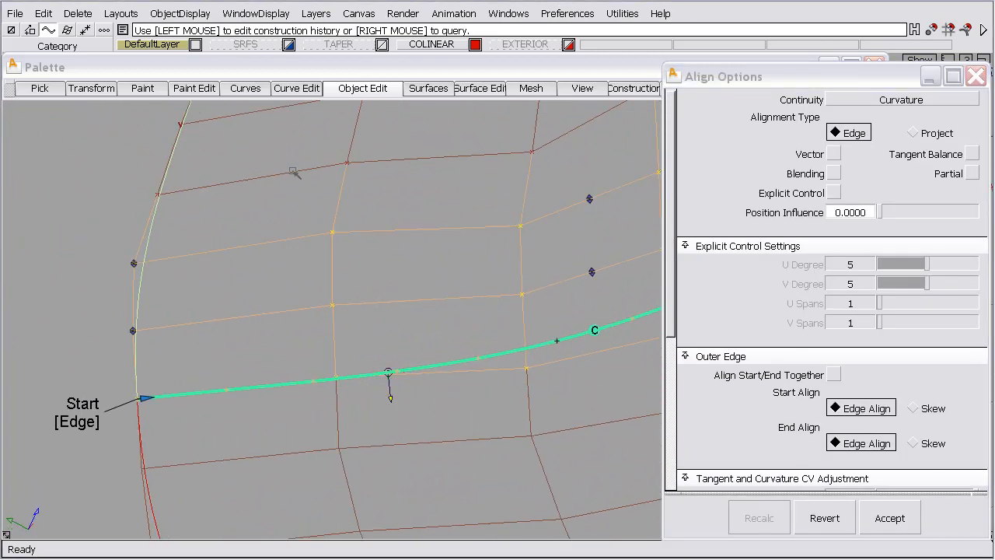
{"action": "middle_click_drag", "start_coordinate": [200, 261], "coordinate": [217, 282], "text": "alt+shift"}
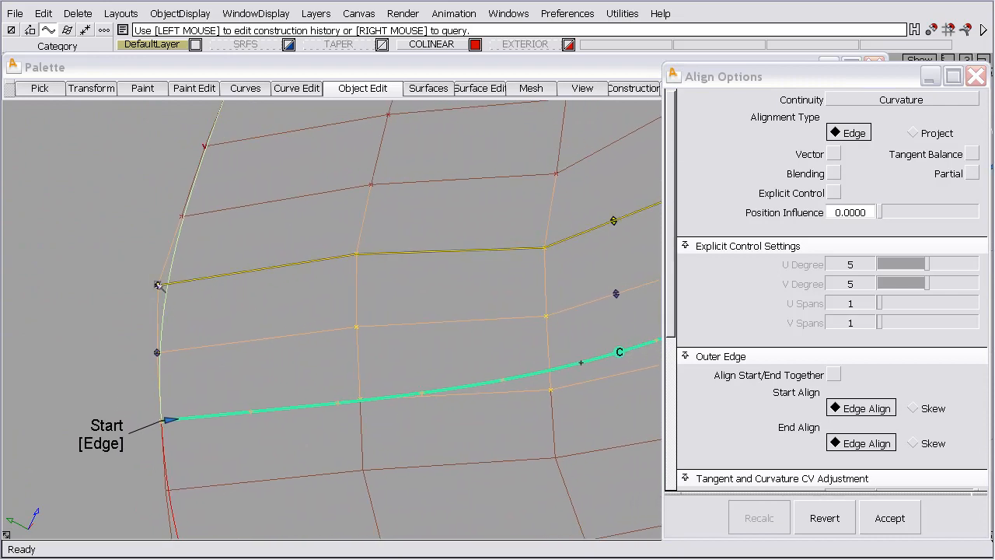
{"action": "left_click_drag", "start_coordinate": [211, 293], "coordinate": [146, 283], "text": "alt+shift"}
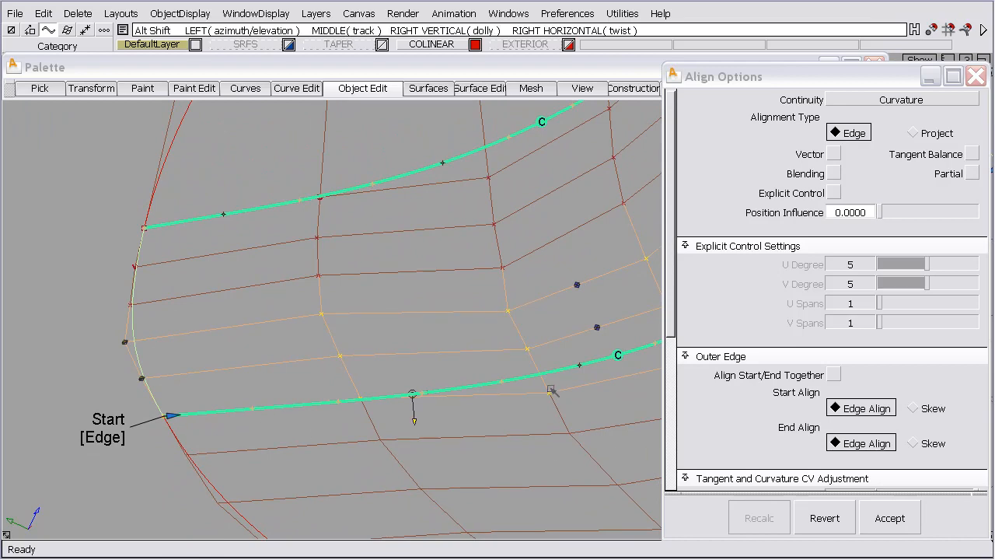
Examine the flow of hull lines across both aligned edges of the middle surface, and close the alignment options
{"action": "middle_click_drag", "start_coordinate": [551, 390], "coordinate": [536, 374], "text": "alt+shift"}
{"action": "right_click_drag", "start_coordinate": [536, 374], "coordinate": [534, 439], "text": "alt+shift"}
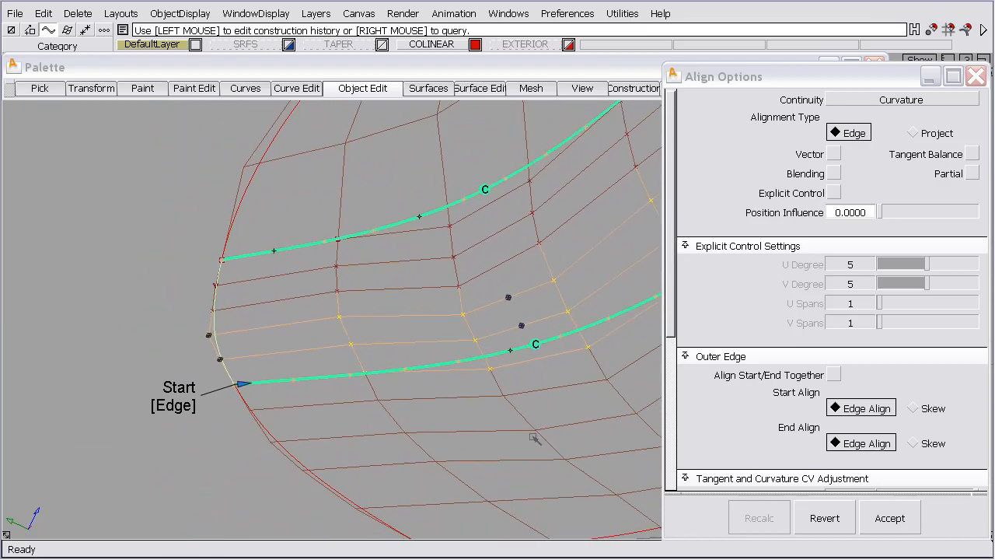
{"action": "middle_click_drag", "start_coordinate": [523, 427], "coordinate": [350, 431], "text": "alt+shift"}
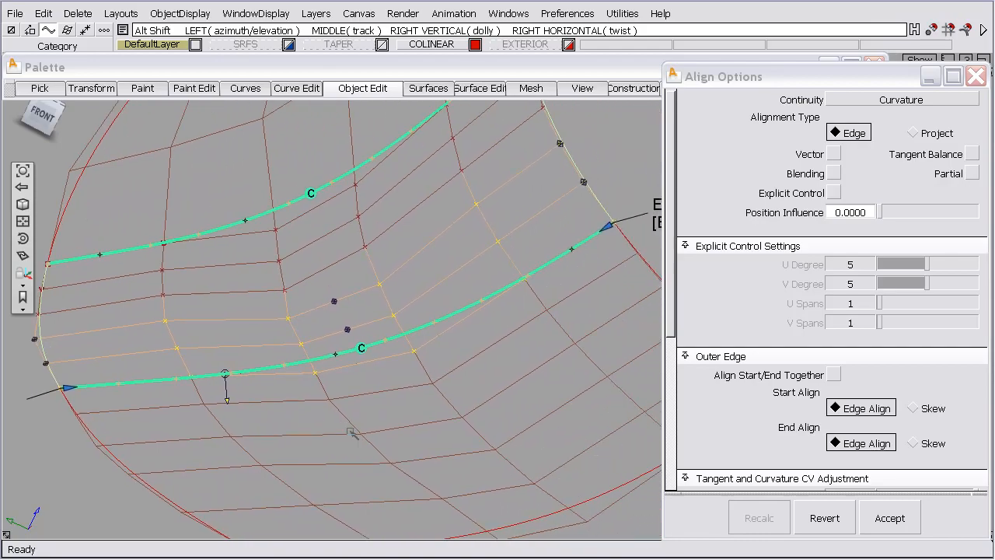
{"action": "left_click", "coordinate": [373, 348], "text": "alt+shift"}
{"action": "left_click_drag", "start_coordinate": [483, 395], "coordinate": [458, 347], "text": "alt+shift"}
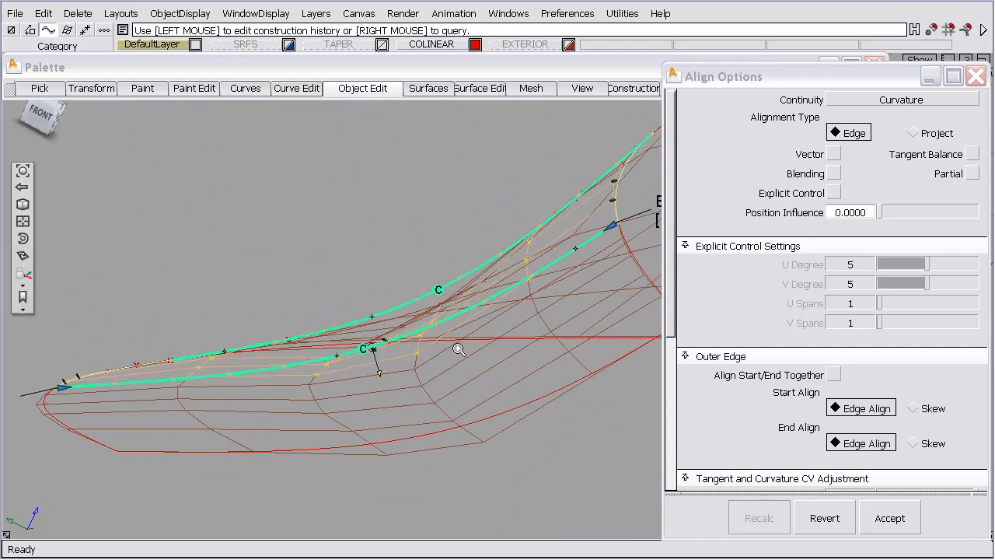
{"action": "right_click_drag", "start_coordinate": [458, 346], "coordinate": [476, 192], "text": "alt+shift"}
{"action": "middle_click_drag", "start_coordinate": [583, 314], "coordinate": [444, 326], "text": "alt+shift"}
{"action": "left_click_drag", "start_coordinate": [444, 324], "coordinate": [390, 315], "text": "alt+shift"}
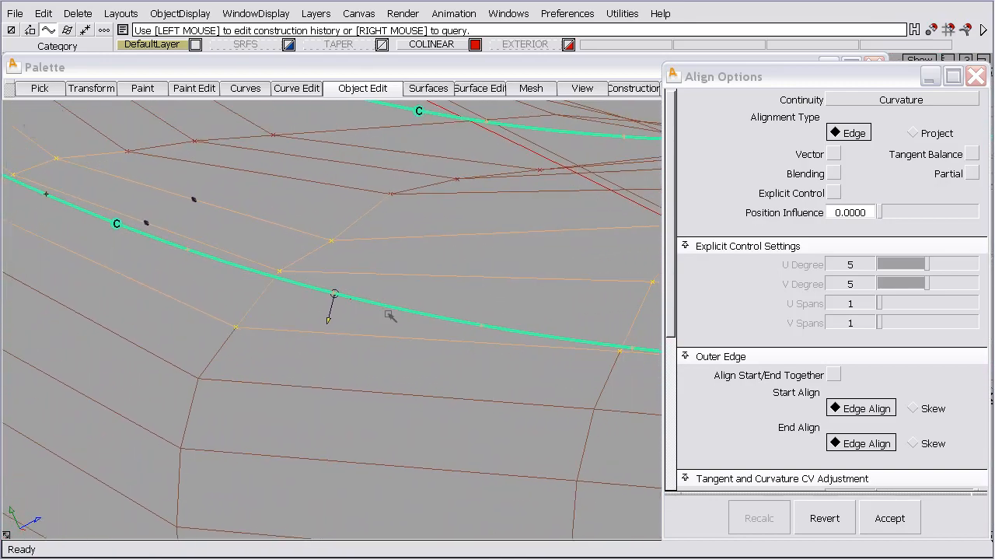
{"action": "left_click", "coordinate": [378, 204], "text": "alt+shift"}
{"action": "left_click_drag", "start_coordinate": [439, 238], "coordinate": [366, 431], "text": "alt+shift"}
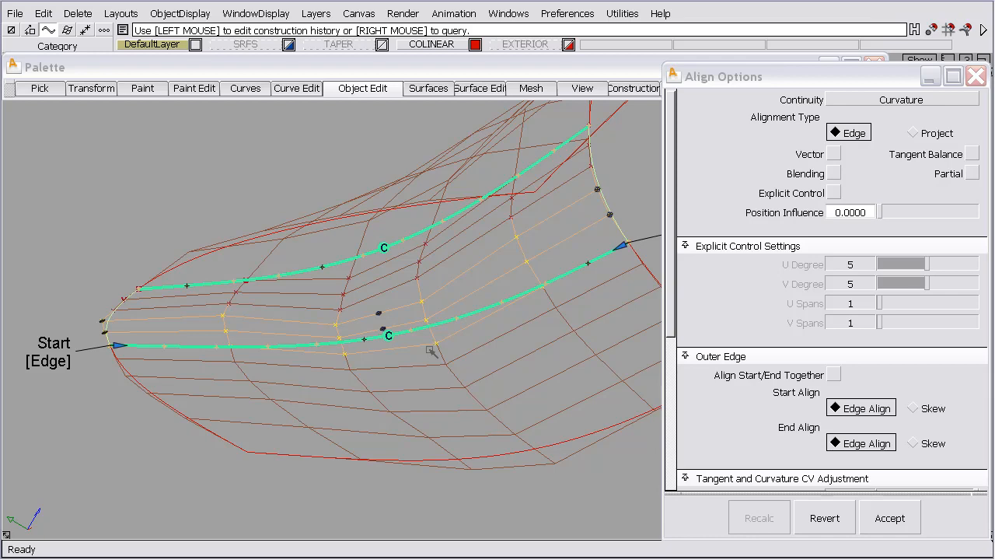
{"action": "left_click_drag", "start_coordinate": [430, 350], "coordinate": [430, 311], "text": "ctrl+shift"}
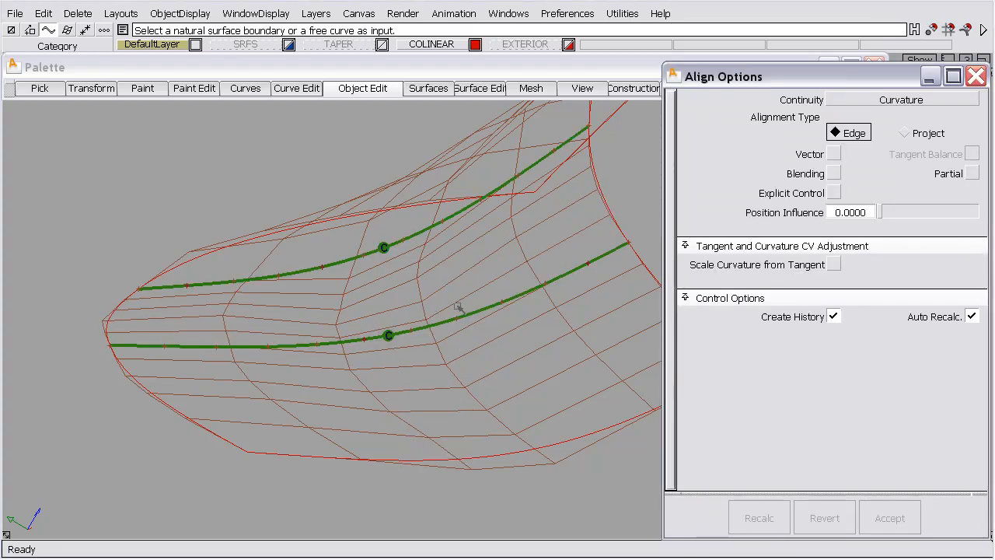
{"action": "left_click", "coordinate": [976, 77]}
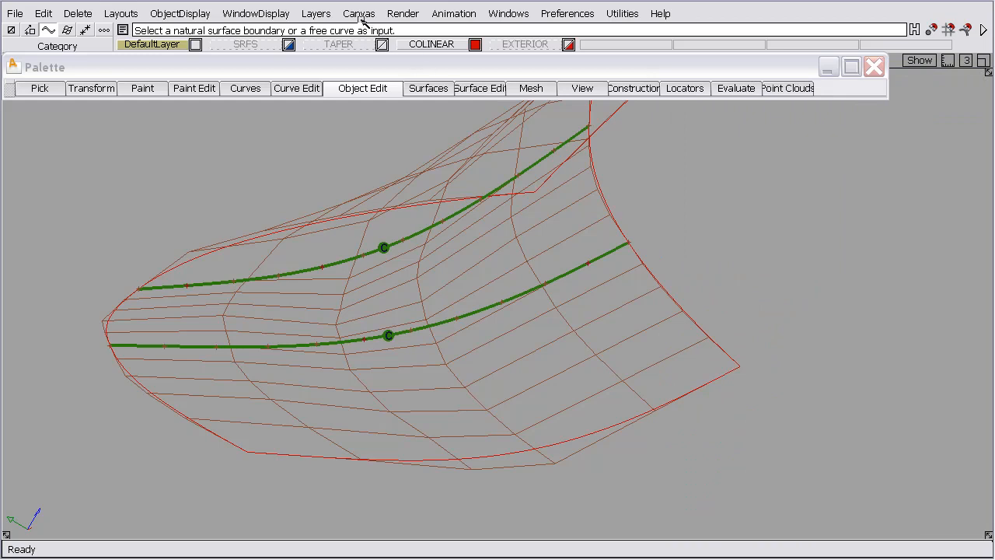
Set the Surface Boundary draw style to DOUBLE and the surface CV icon to the large X
{"action": "left_click", "coordinate": [212, 14]}
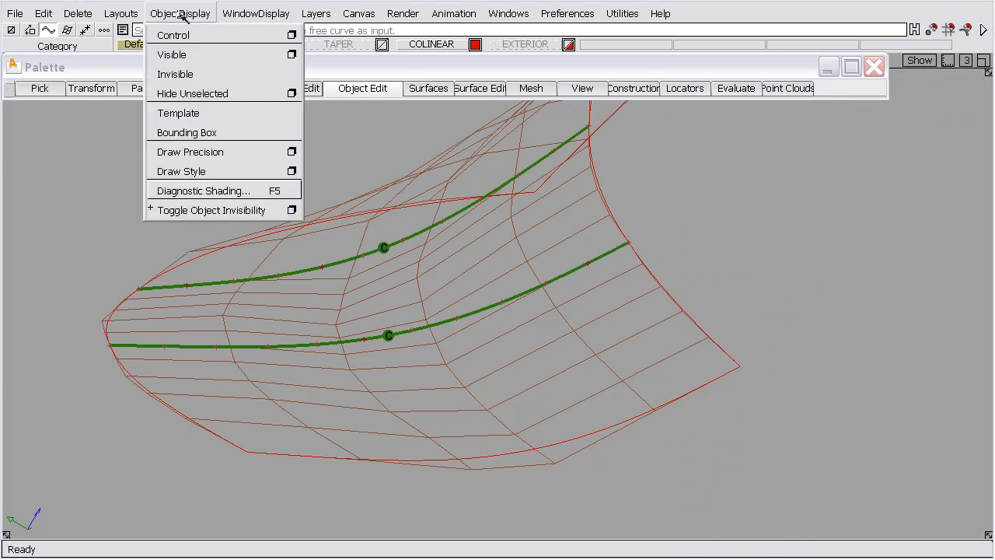
{"action": "left_click", "coordinate": [200, 172]}
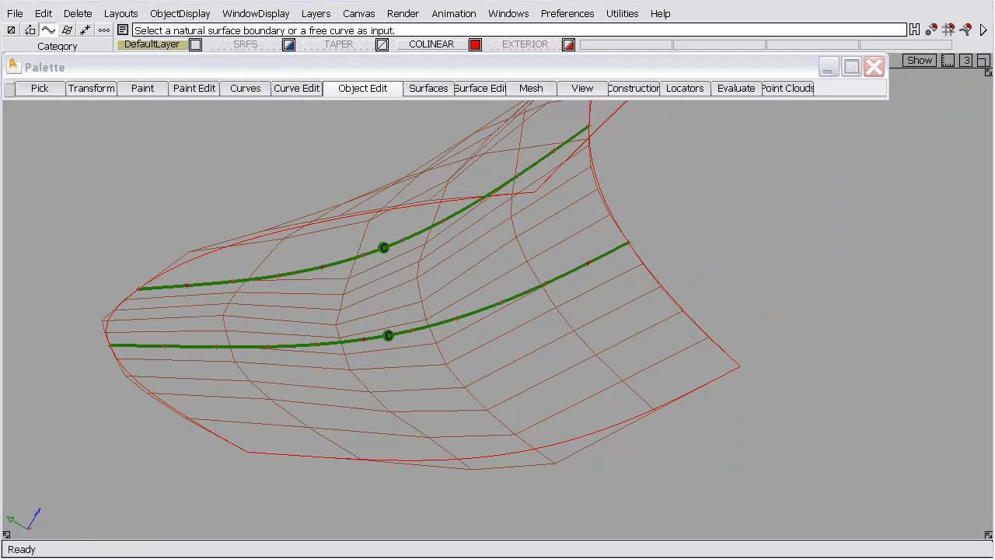
{"action": "left_click_drag", "start_coordinate": [943, 83], "coordinate": [708, 163]}
{"action": "left_click", "coordinate": [778, 193]}
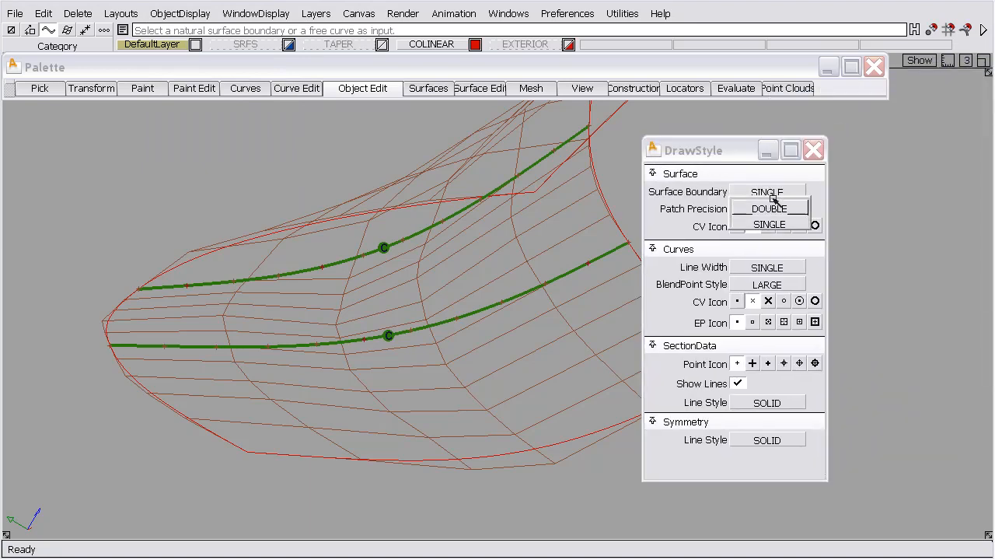
{"action": "left_click", "coordinate": [770, 204]}
{"action": "left_click", "coordinate": [769, 226]}
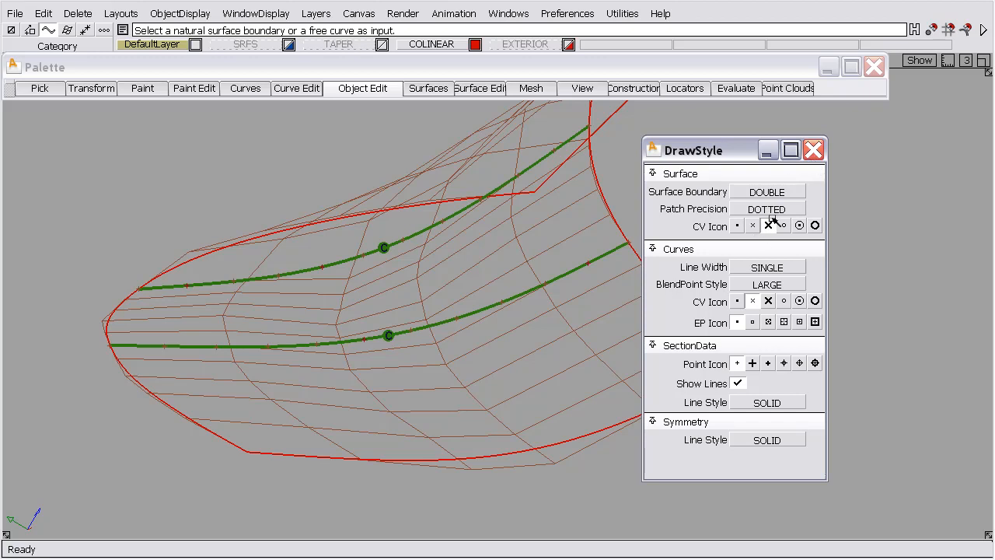
{"action": "left_click", "coordinate": [813, 150]}
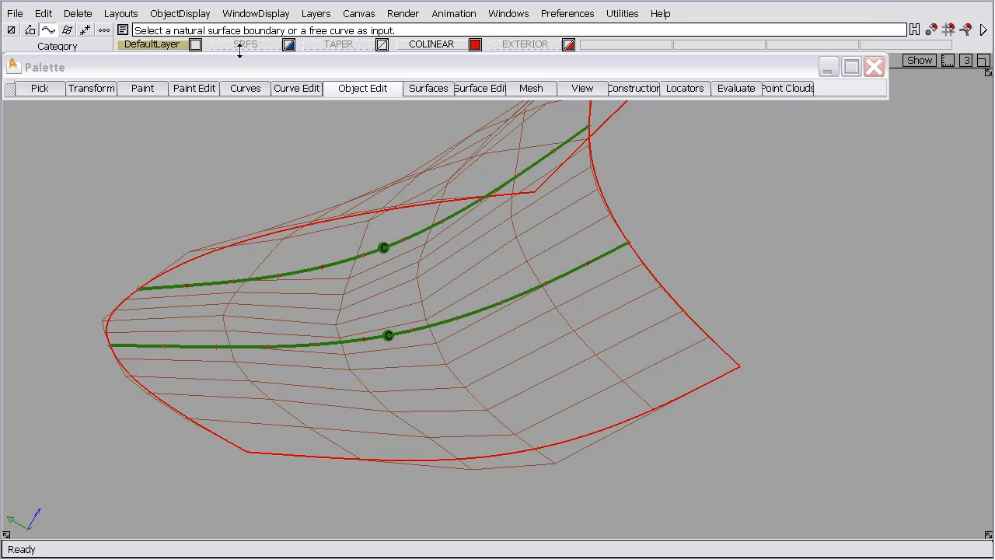
Set the wireframe anti-alias Double Line Width to 2.0000 and apply it
{"action": "left_click", "coordinate": [256, 14]}
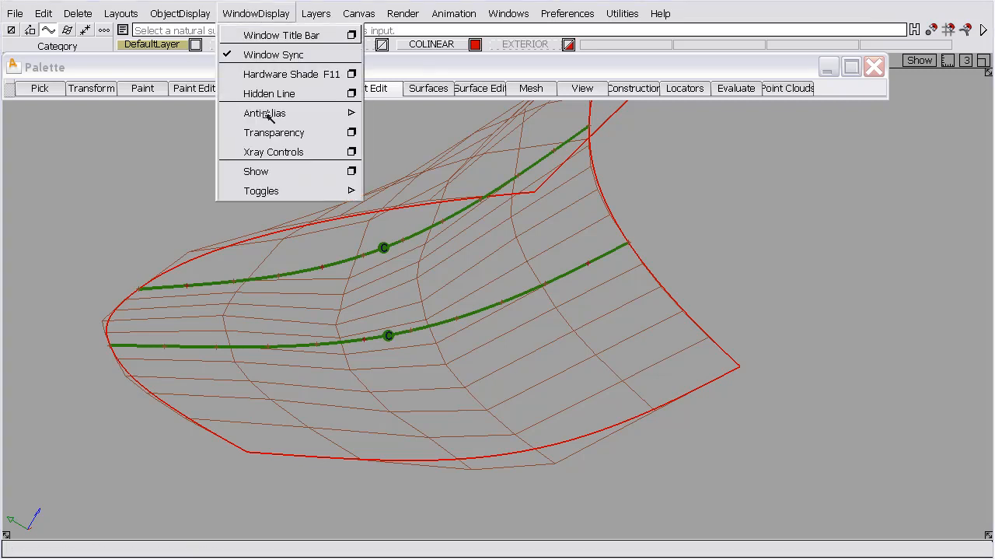
{"action": "mouse_move", "coordinate": [268, 115]}
{"action": "left_click", "coordinate": [402, 116]}
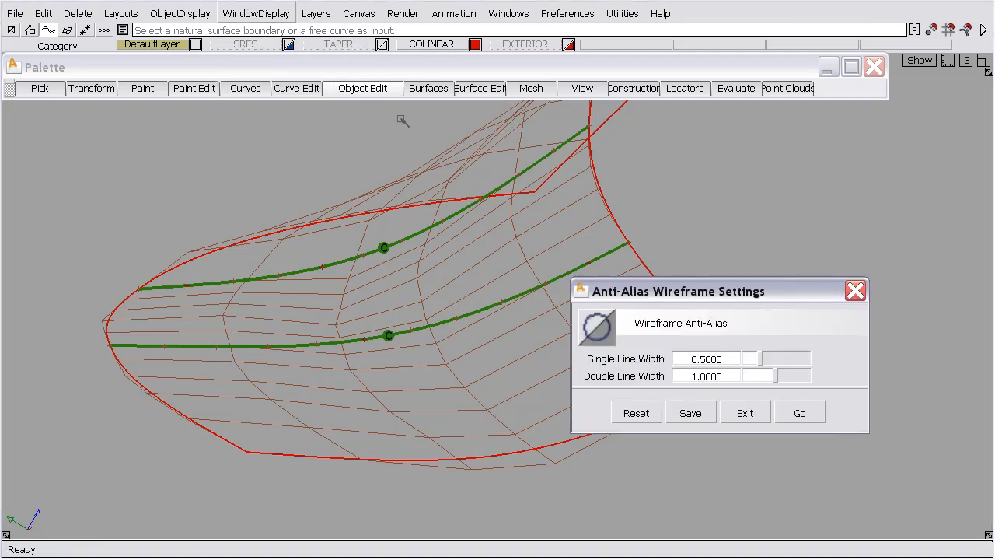
{"action": "left_click_drag", "start_coordinate": [776, 376], "coordinate": [819, 378]}
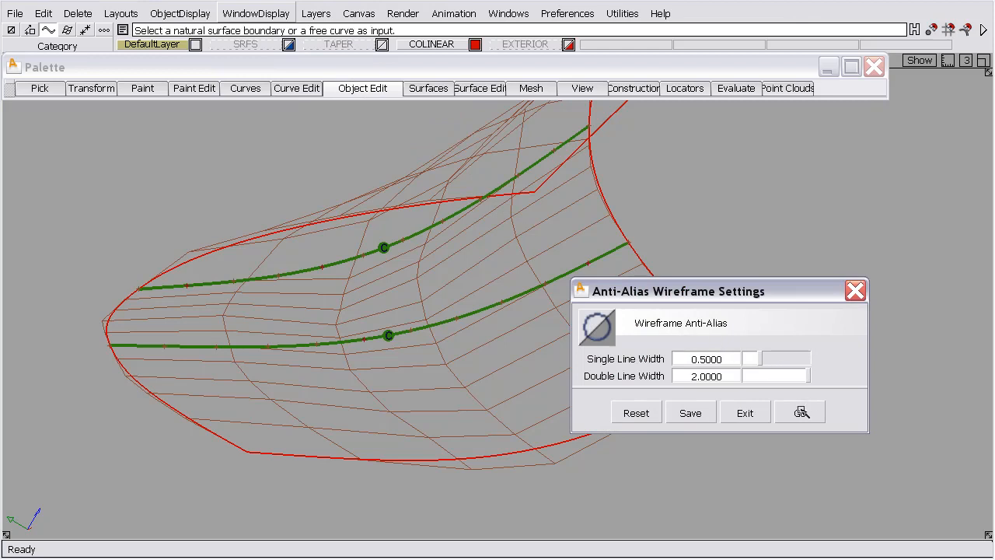
{"action": "left_click", "coordinate": [802, 412]}
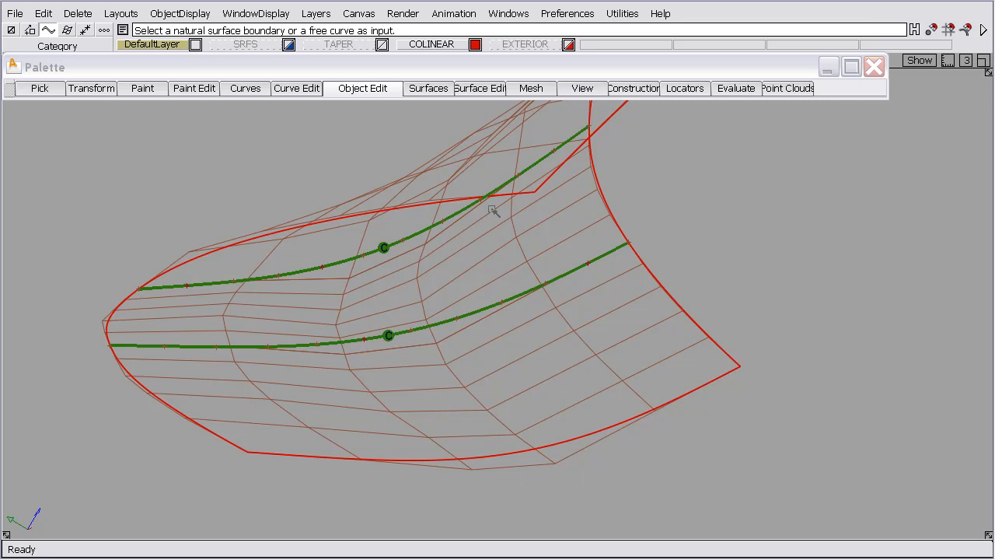
Display the modeling control panel and activate the CV move tool in SLIDE mode
{"action": "left_click", "coordinate": [503, 12]}
{"action": "left_click", "coordinate": [525, 76]}
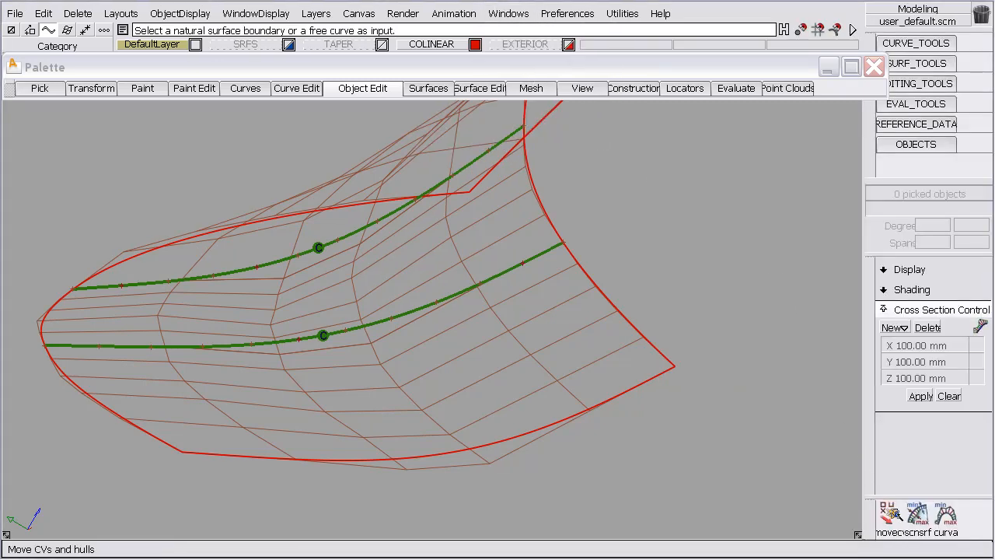
{"action": "left_click", "coordinate": [889, 515]}
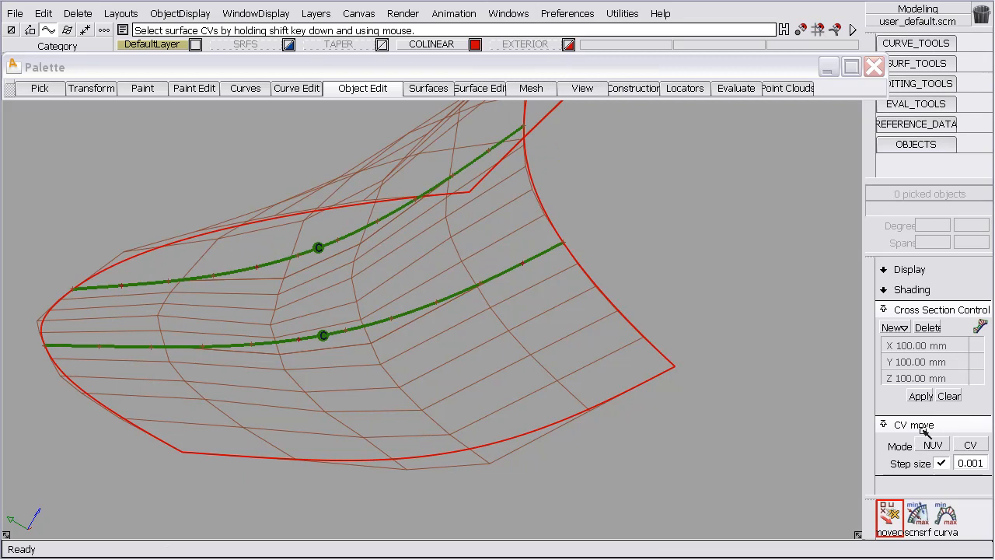
{"action": "left_click", "coordinate": [92, 89]}
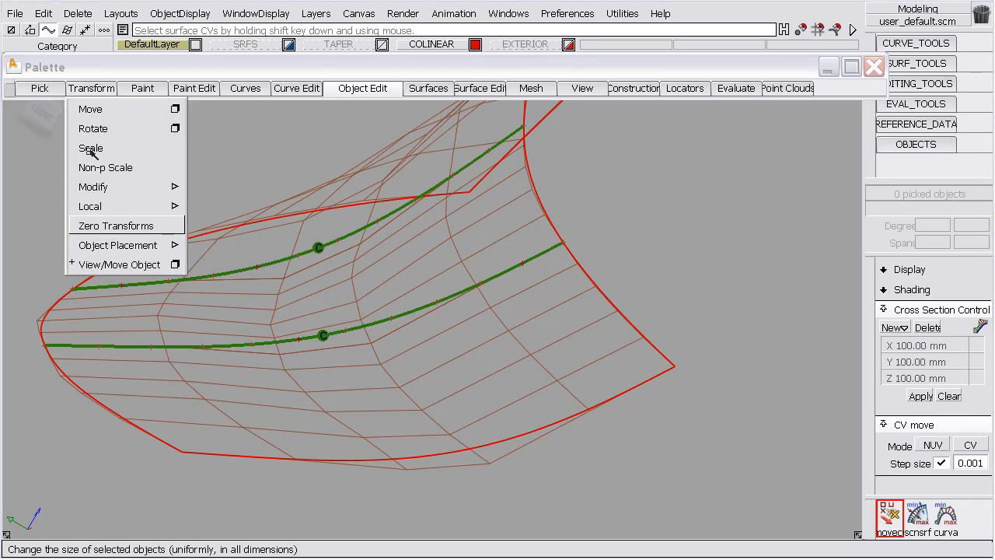
{"action": "left_click", "coordinate": [251, 135]}
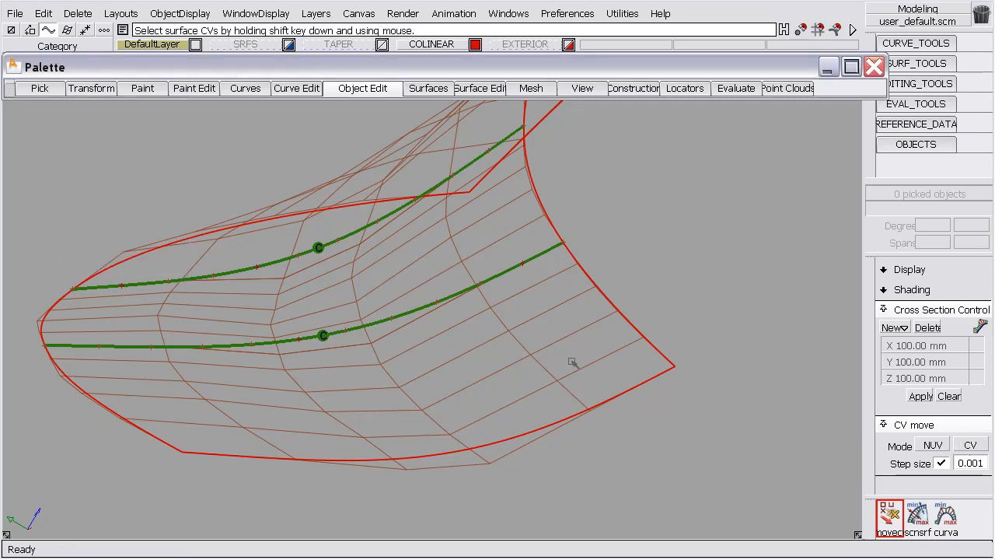
{"action": "left_click", "coordinate": [945, 450]}
{"action": "left_click", "coordinate": [933, 461]}
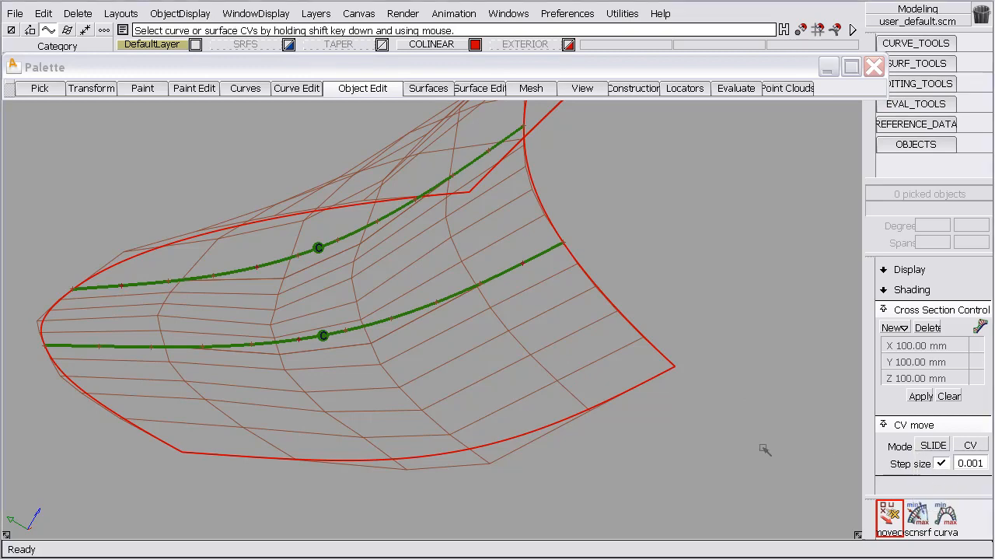
Show the CVs of the surface below the middle one and examine the hull alignment where their side boundaries meet
{"action": "left_click_drag", "start_coordinate": [762, 449], "coordinate": [574, 354], "text": "alt+shift"}
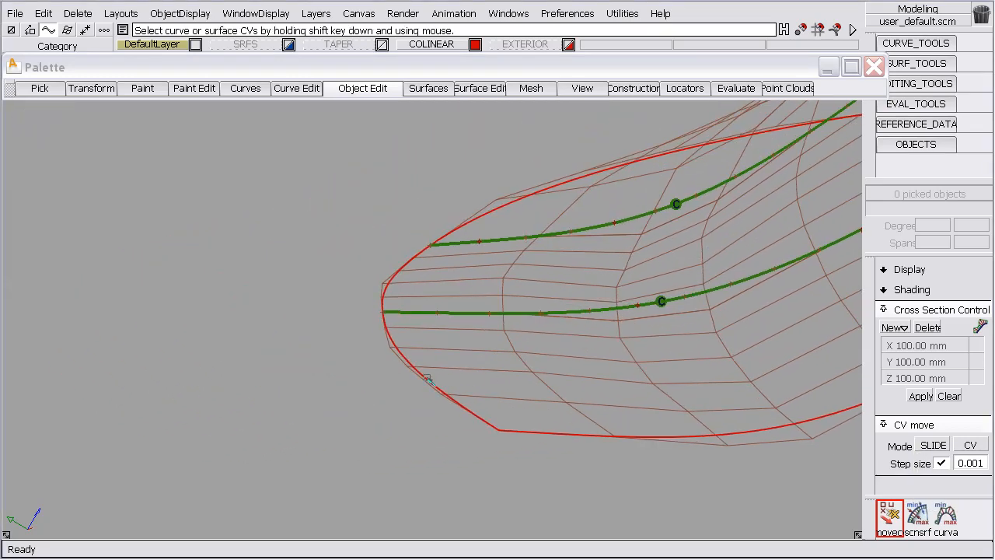
{"action": "left_click", "coordinate": [427, 379], "text": "shift"}
{"action": "right_click_drag", "start_coordinate": [397, 325], "coordinate": [380, 262], "text": "alt+shift"}
{"action": "middle_click_drag", "start_coordinate": [379, 262], "coordinate": [410, 304], "text": "alt+shift"}
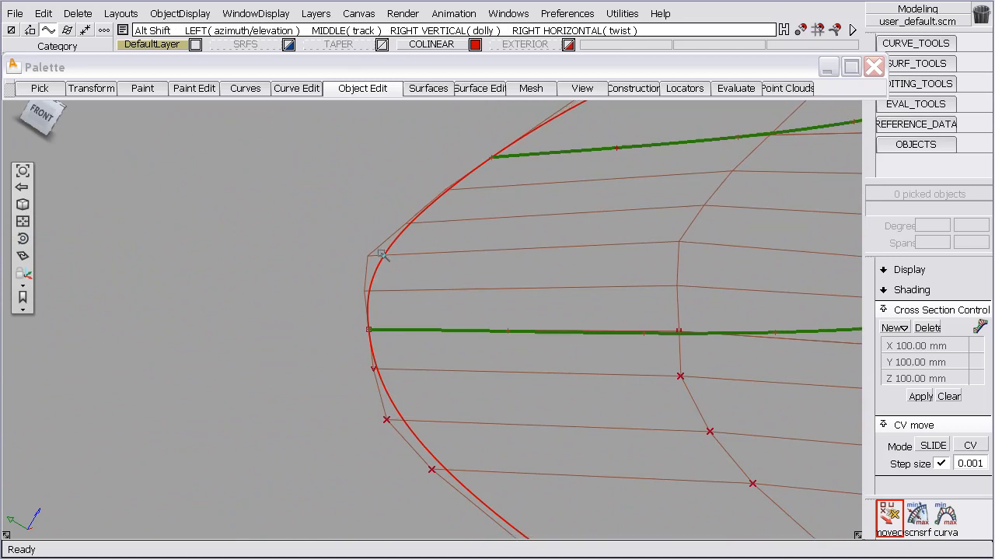
{"action": "left_click", "coordinate": [383, 253], "text": "alt+shift"}
{"action": "mouse_move", "coordinate": [362, 307]}
{"action": "left_mouse_down", "text": "alt+shift"}
{"action": "mouse_move", "coordinate": [383, 309]}
{"action": "mouse_move", "coordinate": [368, 307]}
{"action": "left_mouse_up", "text": "alt+shift"}
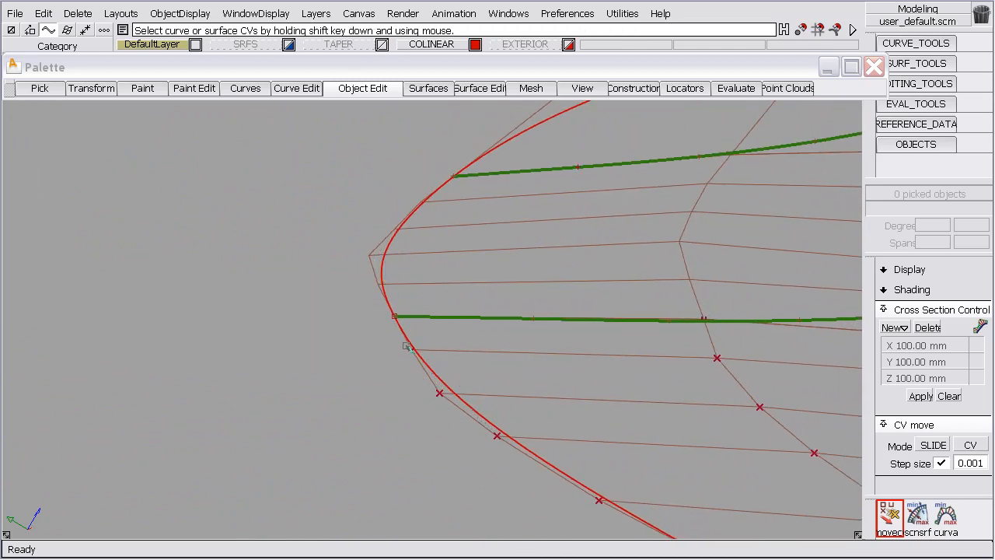
{"action": "left_click_drag", "start_coordinate": [369, 257], "coordinate": [435, 303], "text": "alt+shift"}
{"action": "right_click_drag", "start_coordinate": [406, 233], "coordinate": [407, 268], "text": "ctrl+shift"}
Reopen the middle surface's alignment with Query Edit, try Skew for Start Align, and switch back to Edge Align
{"action": "left_click", "coordinate": [379, 266]}
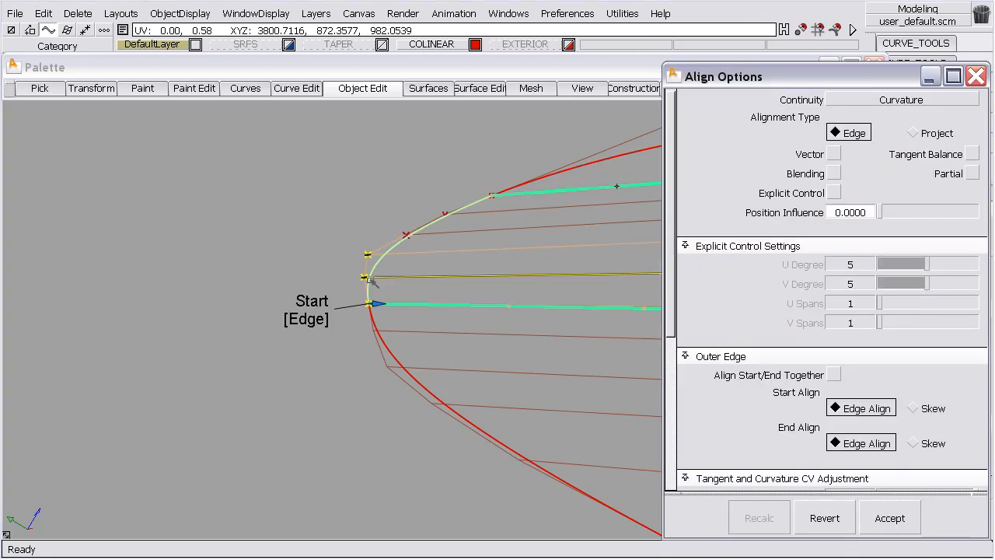
{"action": "left_click", "coordinate": [318, 322]}
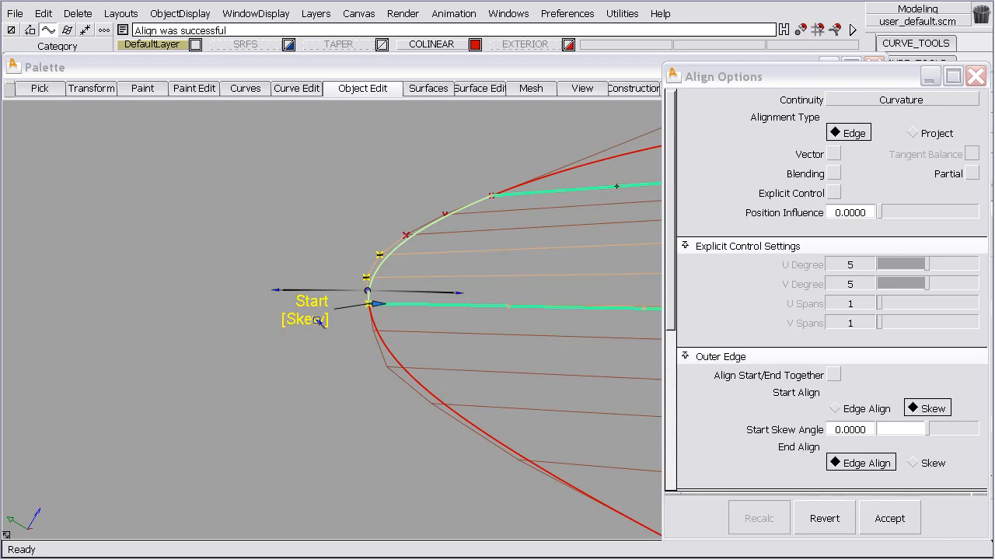
{"action": "left_click", "coordinate": [317, 321]}
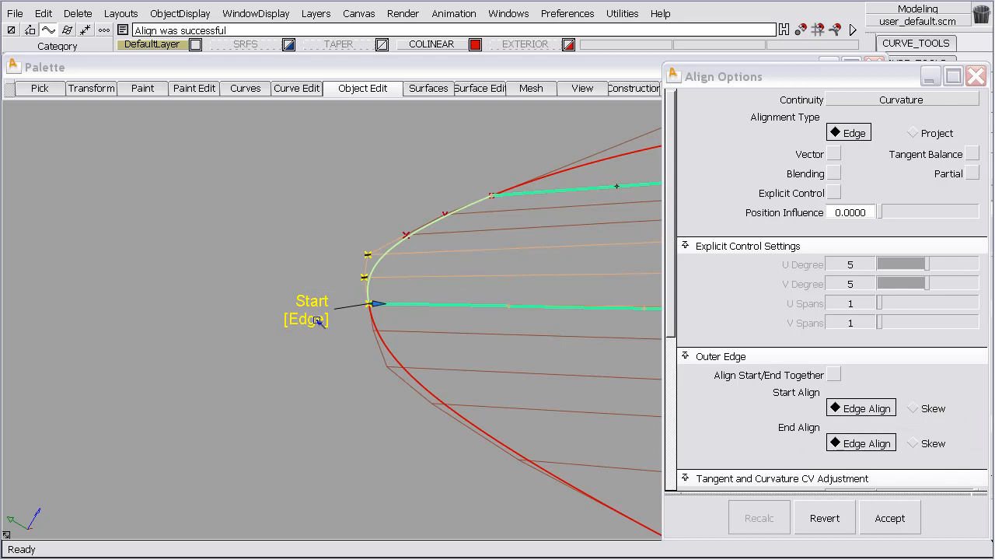
Examine the middle surface's alignment across its full width and close up at the Start edge
{"action": "left_click_drag", "start_coordinate": [318, 321], "coordinate": [300, 401], "text": "alt+shift"}
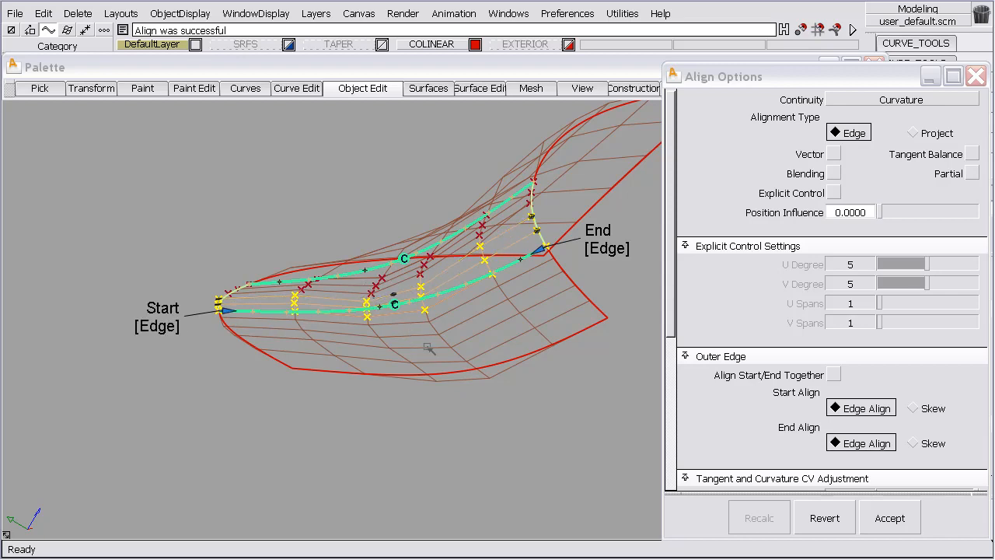
{"action": "left_click_drag", "start_coordinate": [397, 325], "coordinate": [435, 405], "text": "alt+shift"}
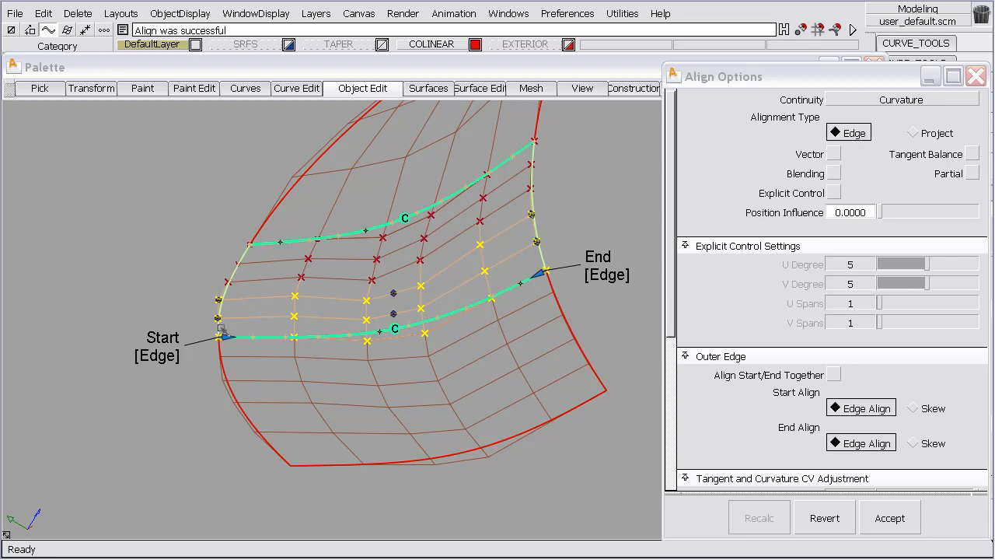
{"action": "middle_click_drag", "start_coordinate": [232, 308], "coordinate": [454, 296], "text": "alt+shift"}
{"action": "right_click_drag", "start_coordinate": [453, 296], "coordinate": [442, 85], "text": "alt+shift"}
{"action": "middle_click_drag", "start_coordinate": [493, 258], "coordinate": [467, 231], "text": "alt+shift"}
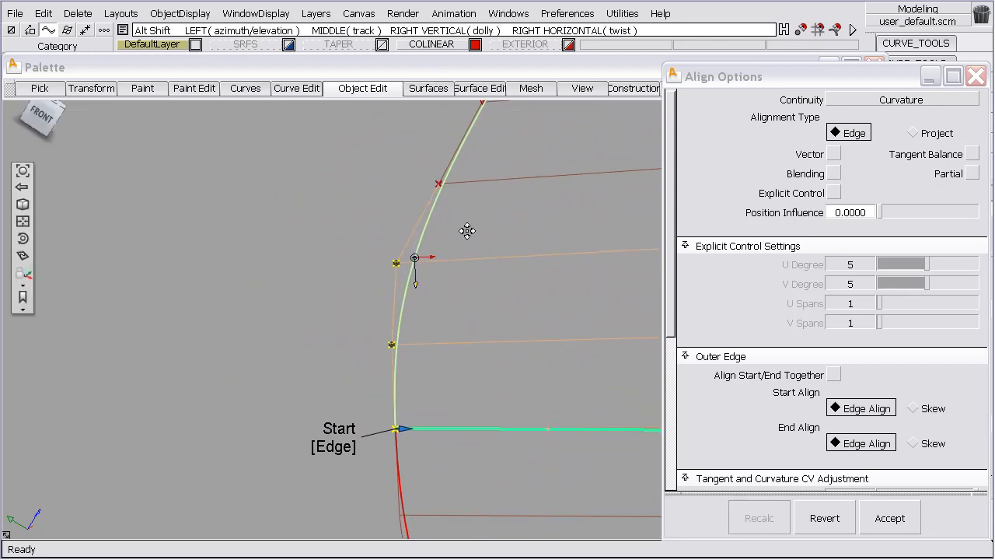
{"action": "right_click_drag", "start_coordinate": [467, 231], "coordinate": [435, 307], "text": "alt+shift"}
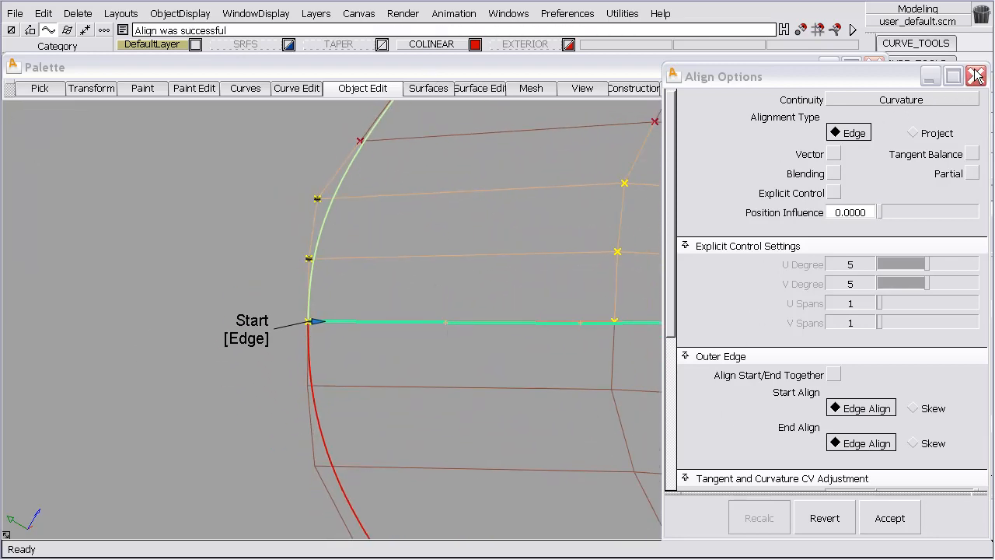
Show the lower surface's CVs and slide the outer-edge CV just below the shared boundary sideways with the CV move tool
{"action": "left_click", "coordinate": [977, 76]}
{"action": "left_click", "coordinate": [889, 514]}
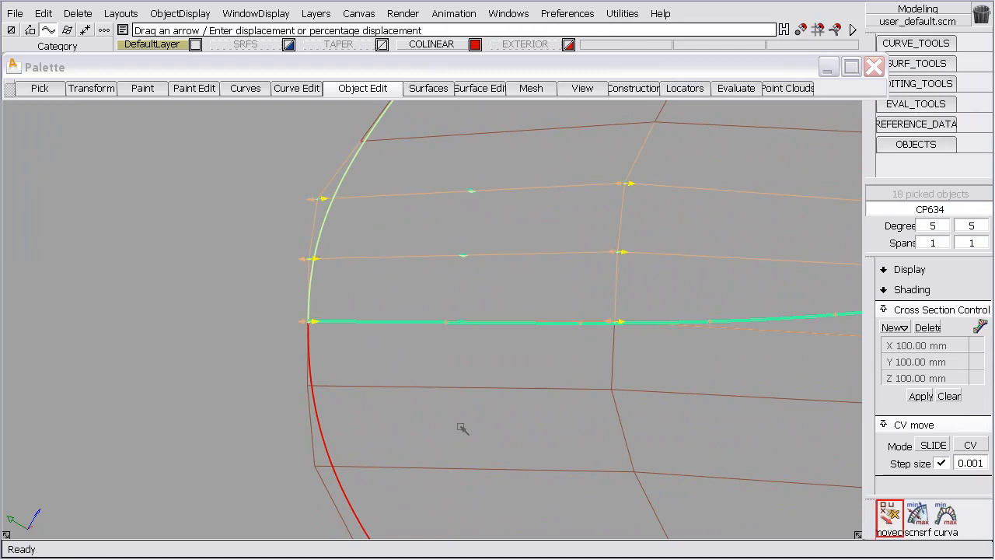
{"action": "left_click", "coordinate": [322, 393]}
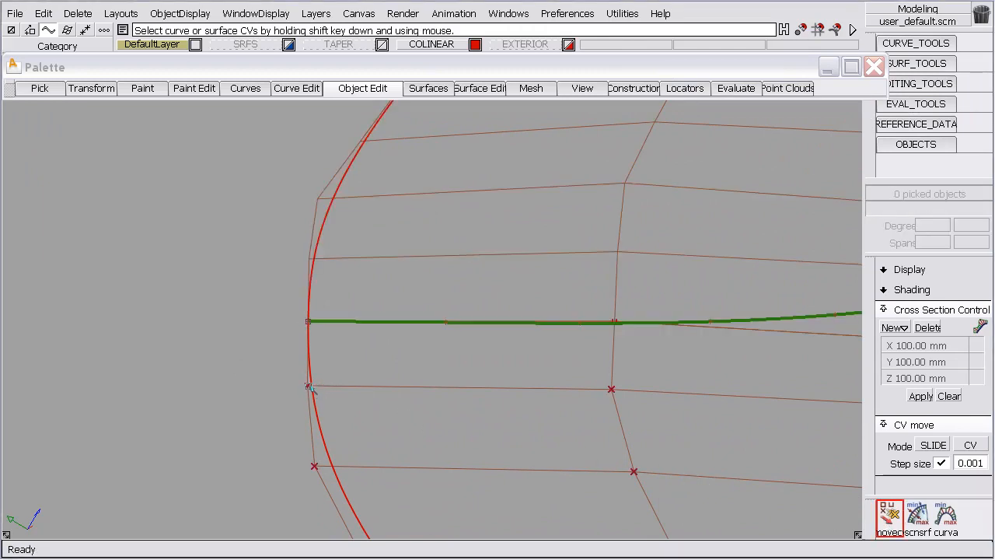
{"action": "left_click", "coordinate": [308, 386]}
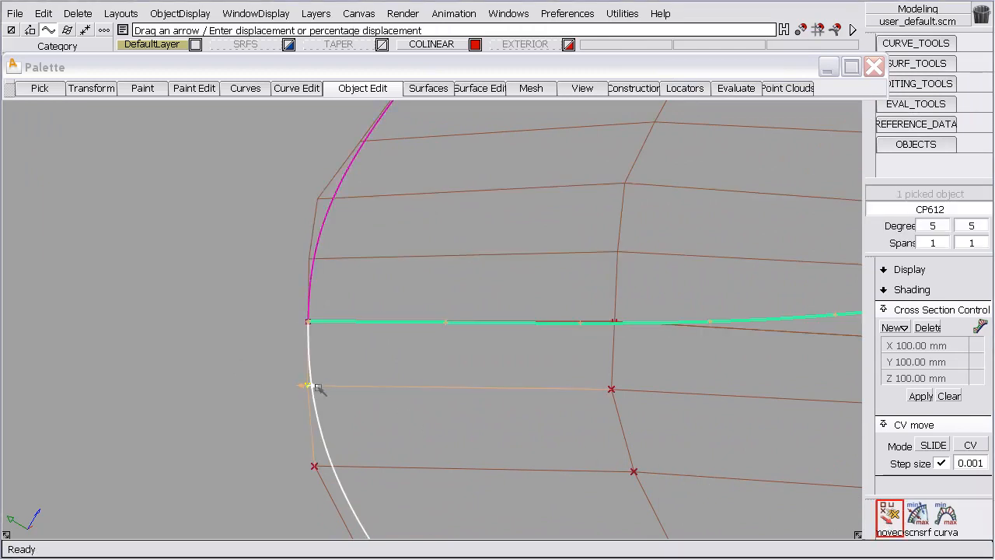
{"action": "left_click_drag", "start_coordinate": [313, 387], "coordinate": [109, 372]}
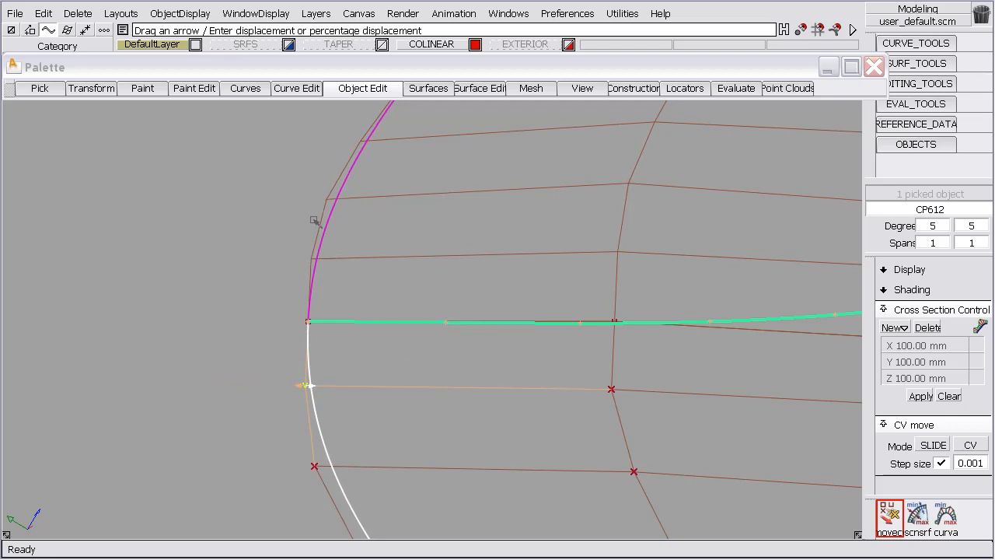
Change the CV move mode to NUV and shift an interior CV of lower surface CP612 on its boundary with the middle surface
{"action": "left_click_drag", "start_coordinate": [383, 150], "coordinate": [503, 216], "text": "alt+shift"}
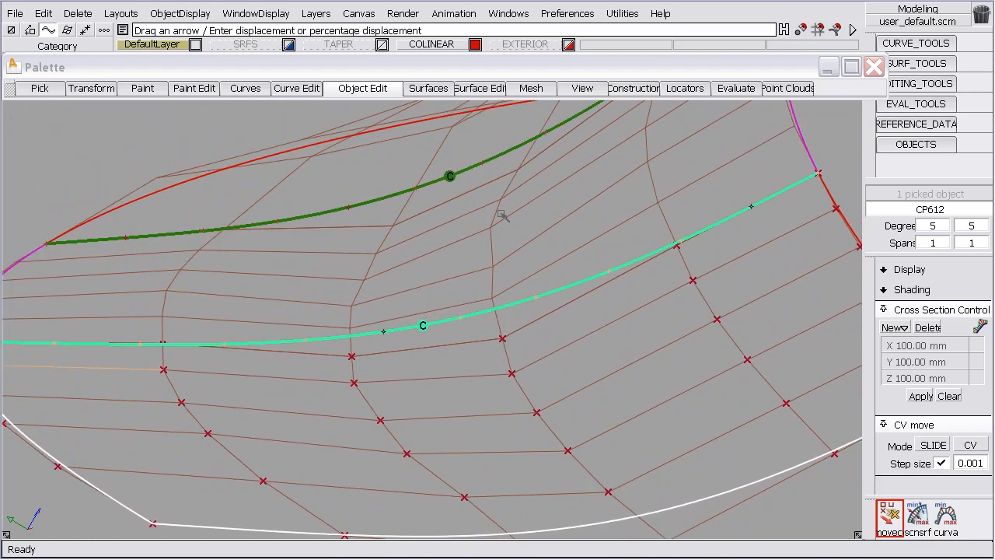
{"action": "left_click_drag", "start_coordinate": [523, 172], "coordinate": [508, 260], "text": "alt+shift"}
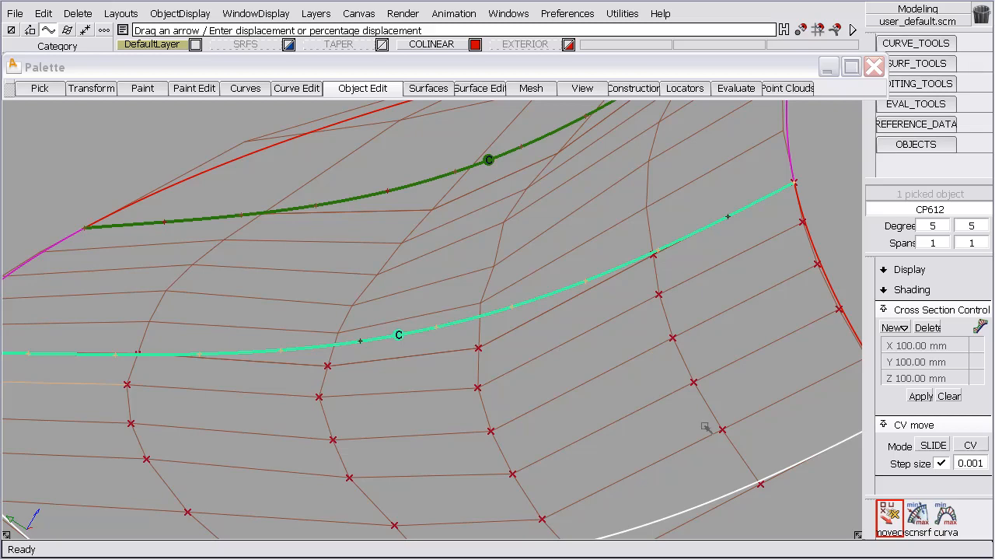
{"action": "left_click", "coordinate": [890, 517]}
{"action": "left_click", "coordinate": [933, 445]}
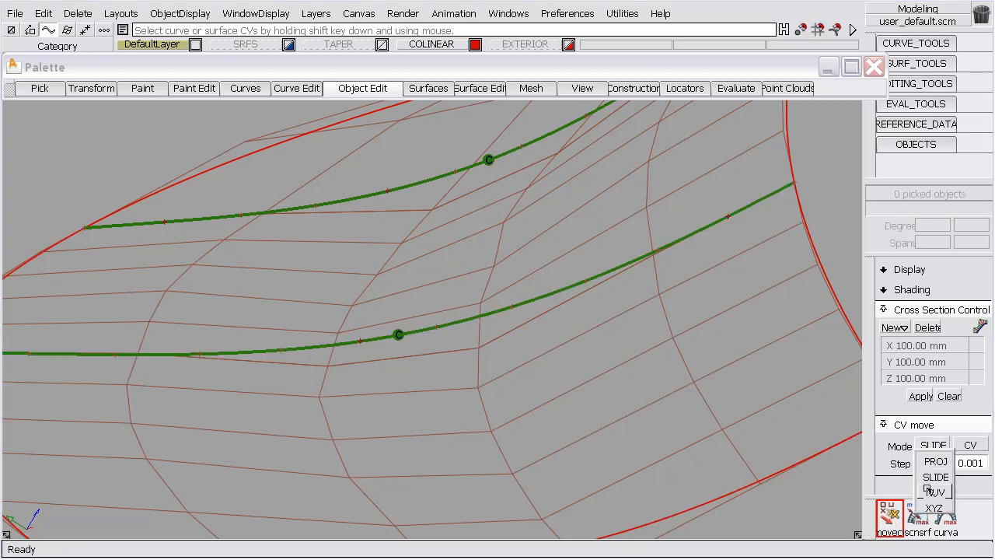
{"action": "left_click", "coordinate": [929, 490]}
{"action": "left_click", "coordinate": [480, 351]}
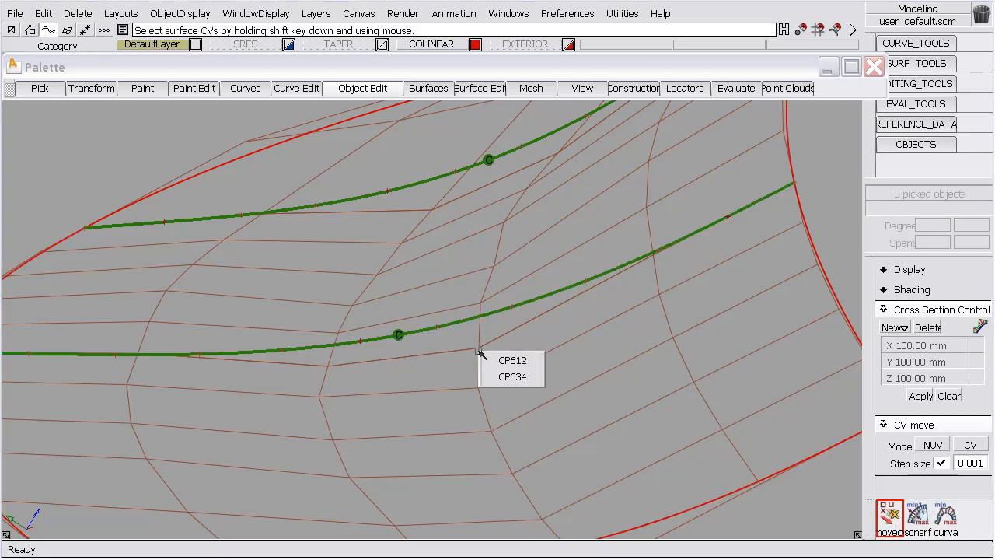
{"action": "left_click", "coordinate": [513, 360]}
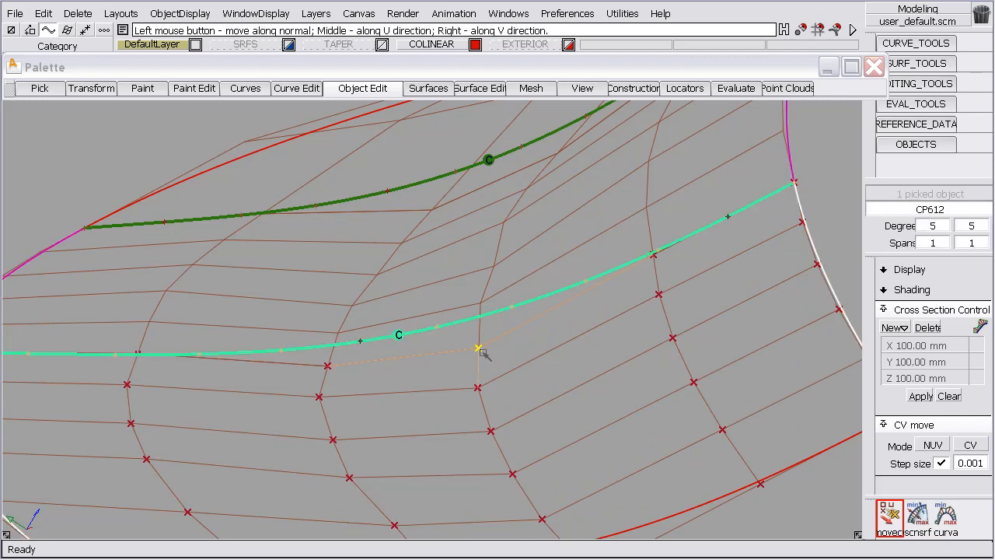
{"action": "left_click_drag", "start_coordinate": [498, 356], "coordinate": [569, 376]}
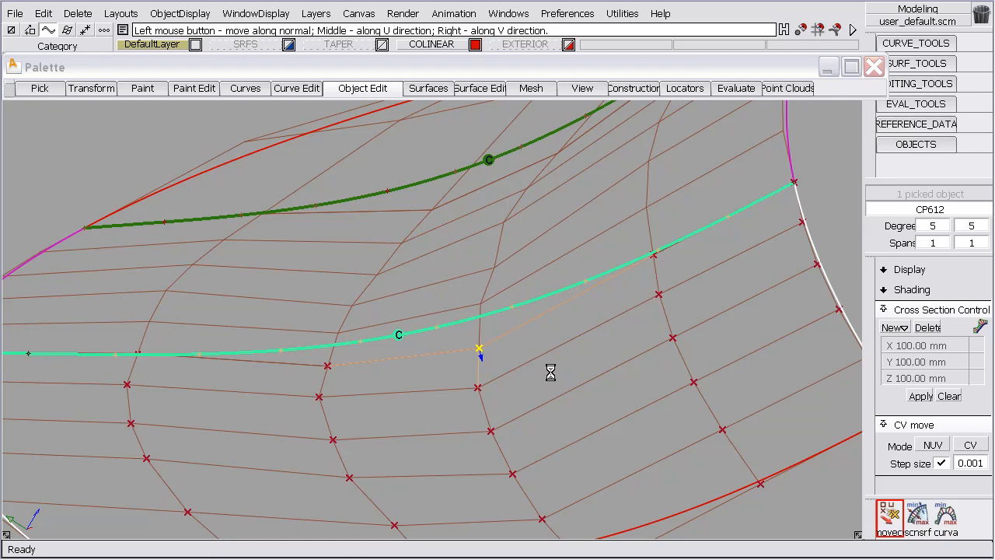
Reopen the middle surface's alignment to the lower surface with Query Edit and set Position Influence to 1.0
{"action": "left_click_drag", "start_coordinate": [429, 319], "coordinate": [433, 285], "text": "ctrl+shift"}
{"action": "middle_click_drag", "start_coordinate": [447, 235], "coordinate": [447, 276], "text": "ctrl+shift"}
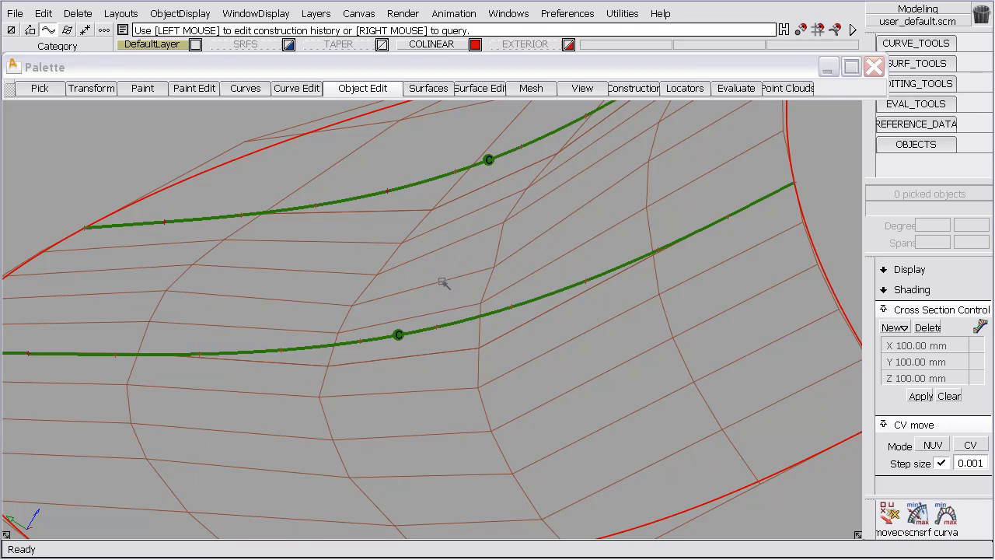
{"action": "left_click", "coordinate": [443, 283]}
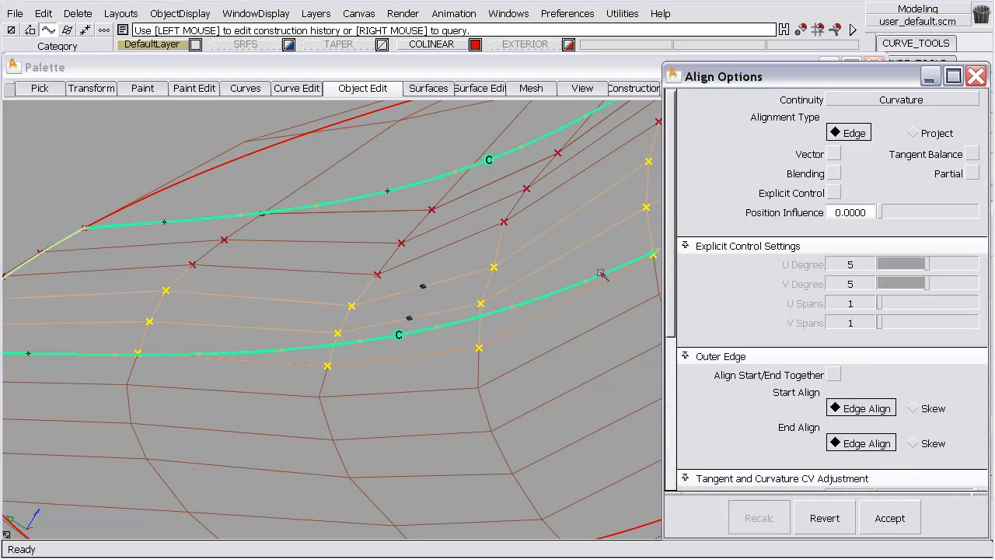
{"action": "left_click_drag", "start_coordinate": [894, 213], "coordinate": [993, 208]}
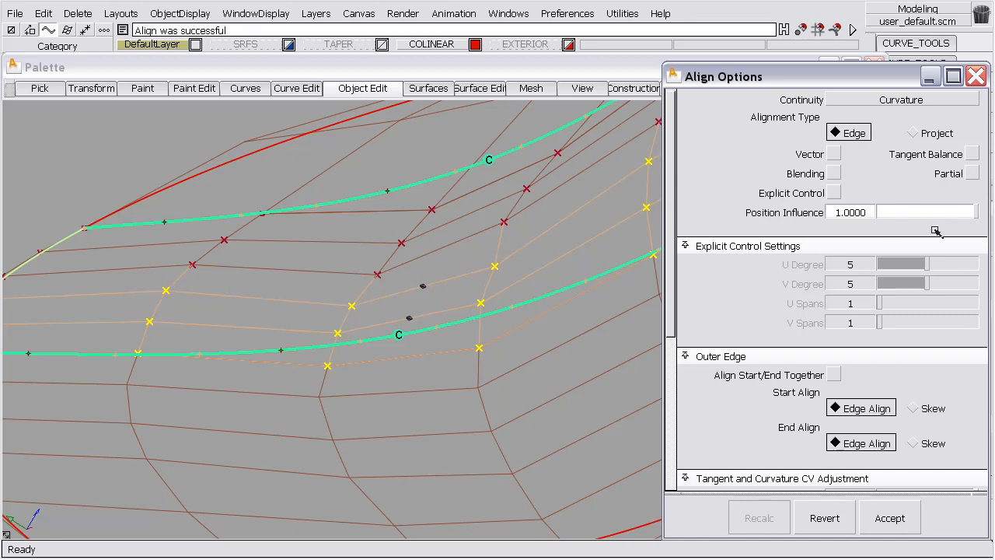
{"action": "left_click", "coordinate": [543, 349], "text": "ctrl+shift"}
{"action": "left_click_drag", "start_coordinate": [543, 349], "coordinate": [541, 312], "text": "ctrl+shift"}
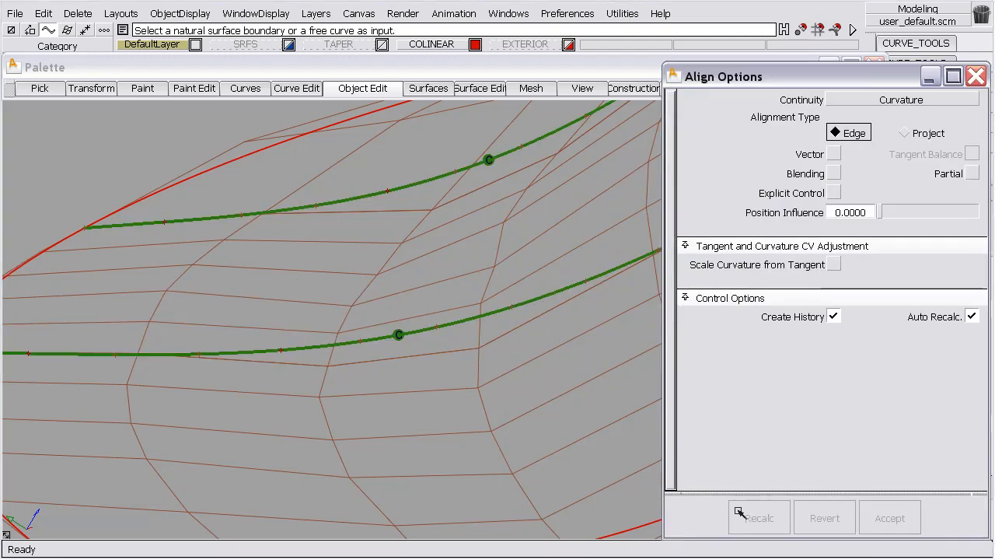
{"action": "left_click", "coordinate": [976, 76]}
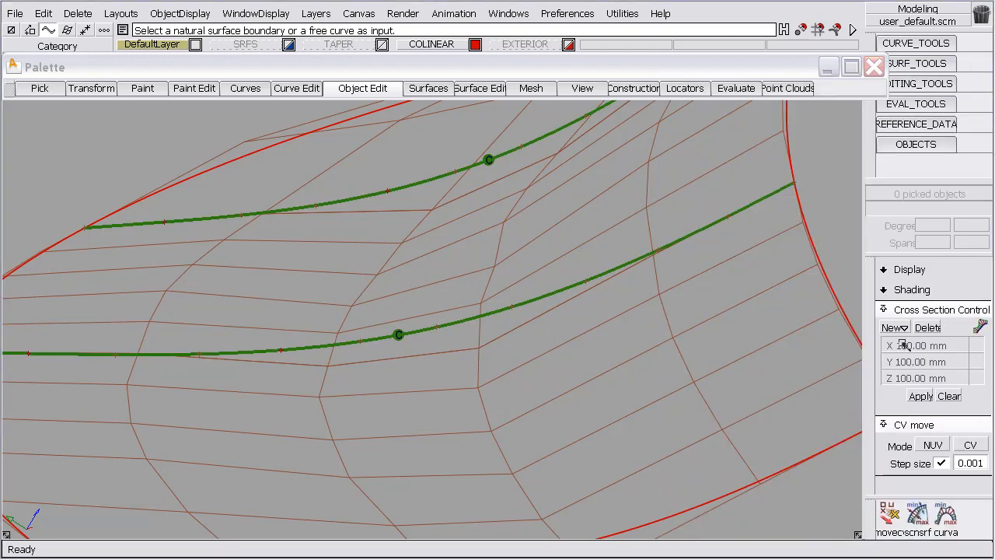
Move the same interior boundary CV of CP612 again in NUV mode and examine how the middle surface's hulls respond
{"action": "left_click", "coordinate": [889, 514]}
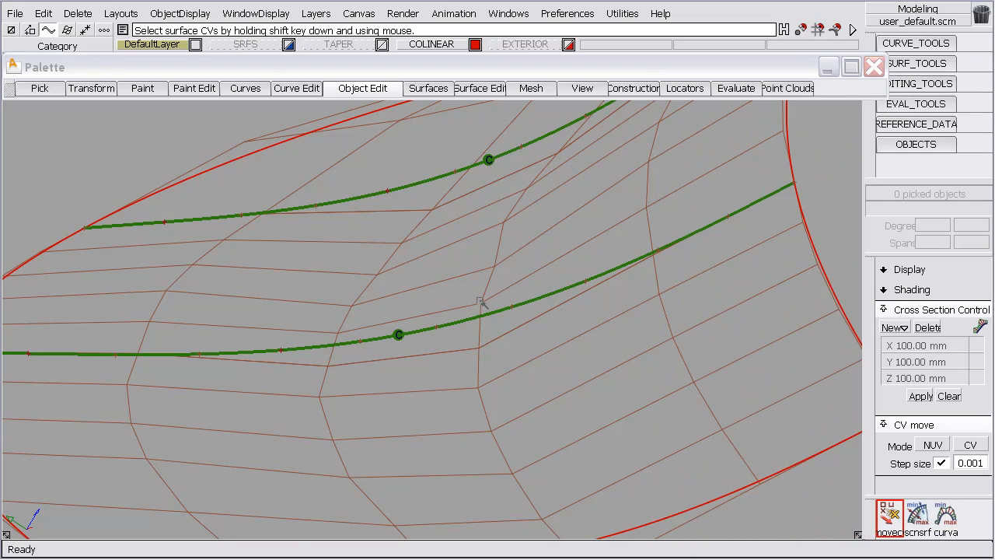
{"action": "left_click", "coordinate": [482, 349]}
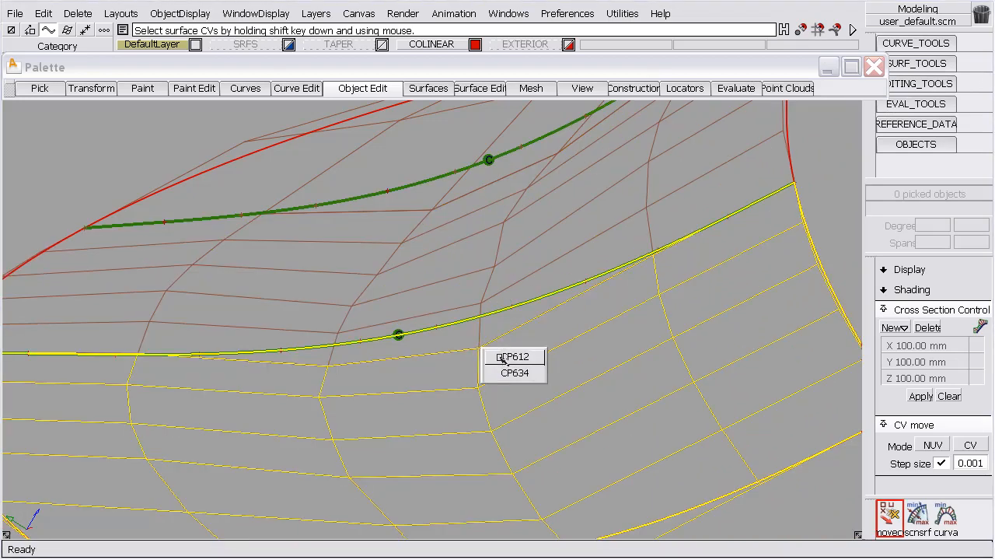
{"action": "left_click", "coordinate": [501, 358]}
{"action": "left_click", "coordinate": [479, 349], "text": "shift"}
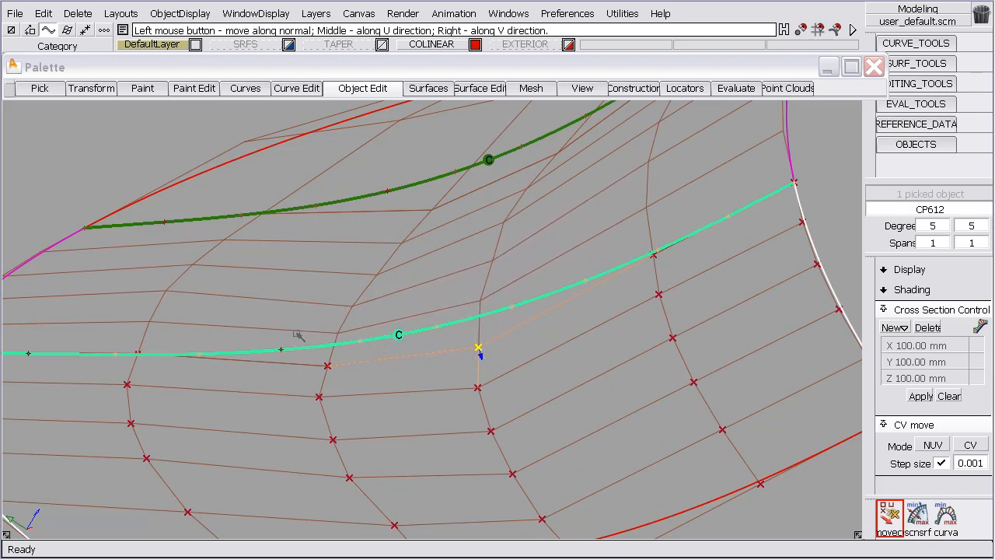
{"action": "left_click_drag", "start_coordinate": [378, 286], "coordinate": [463, 309], "text": "alt+shift"}
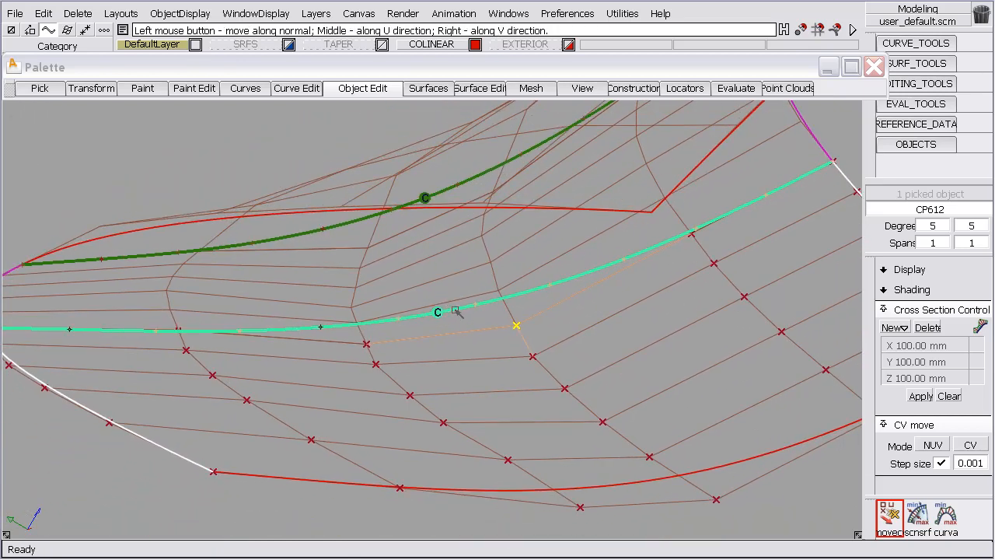
{"action": "left_click_drag", "start_coordinate": [490, 320], "coordinate": [557, 358], "text": "alt+shift"}
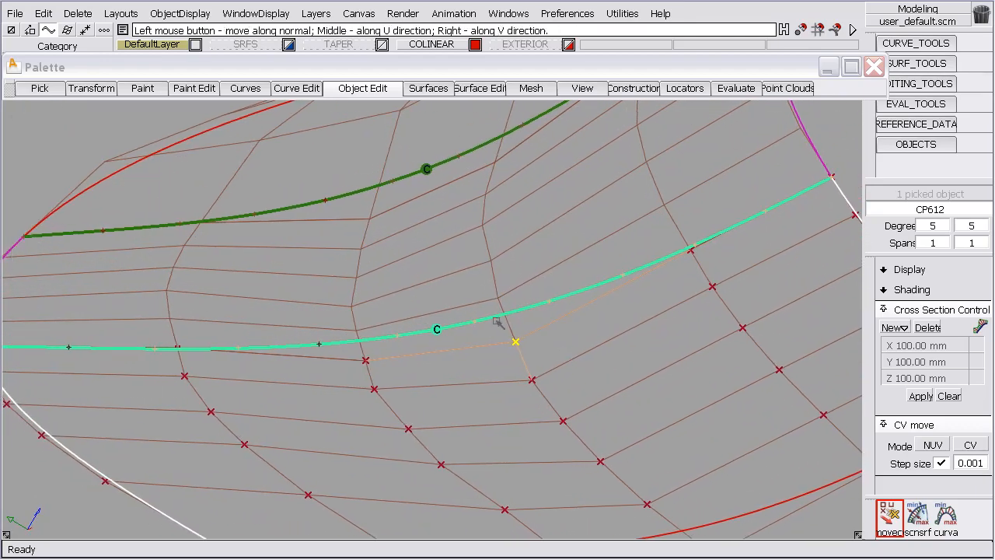
Show the upper surface's CVs and move an interior CV on its boundary with the middle surface in NUV mode
{"action": "left_click_drag", "start_coordinate": [409, 244], "coordinate": [404, 120], "text": "ctrl+shift"}
{"action": "left_click", "coordinate": [402, 112], "text": "shift"}
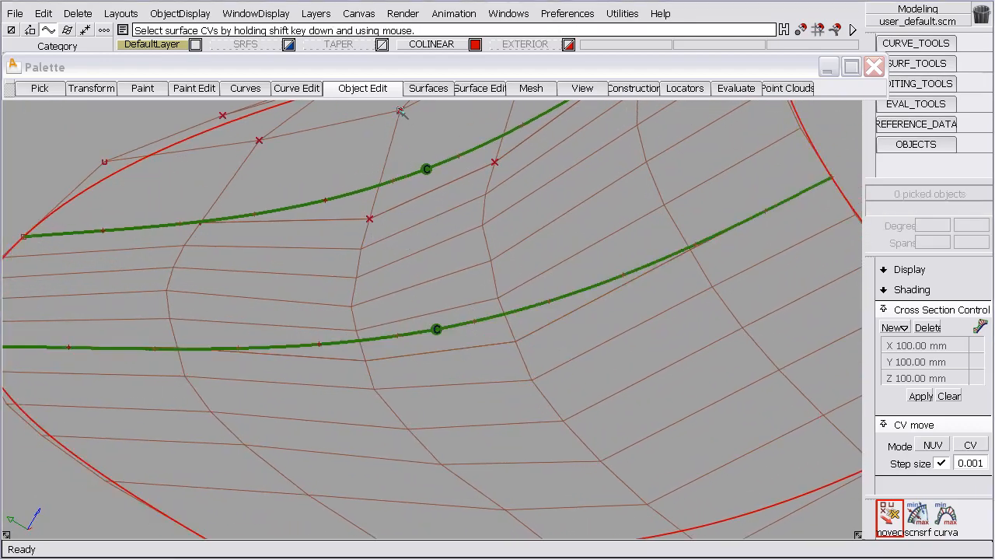
{"action": "left_click", "coordinate": [495, 161]}
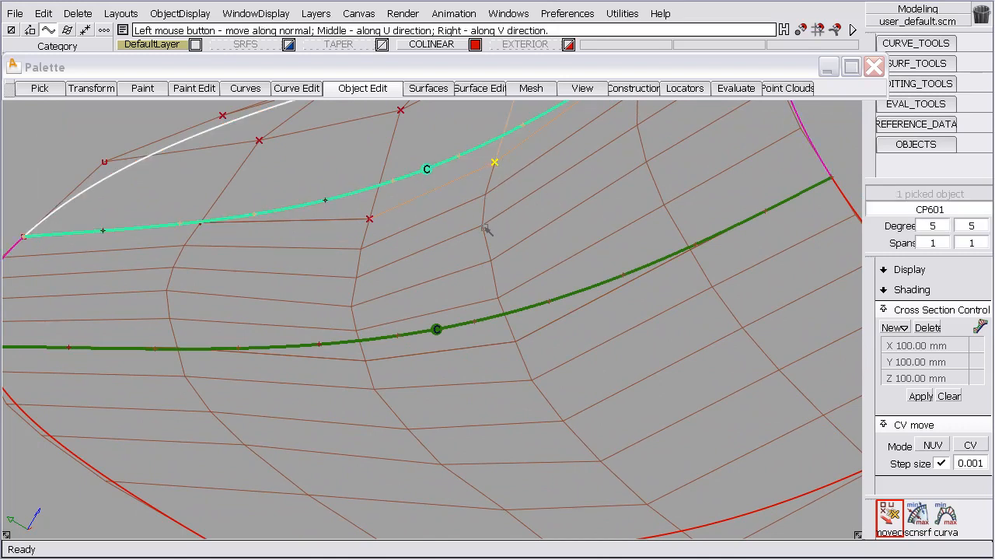
{"action": "left_click_drag", "start_coordinate": [506, 225], "coordinate": [544, 217]}
Reopen the middle surface's alignment to the upper surface with Query Edit and set Position Influence to 1.0
{"action": "left_click_drag", "start_coordinate": [472, 192], "coordinate": [467, 175], "text": "ctrl+shift"}
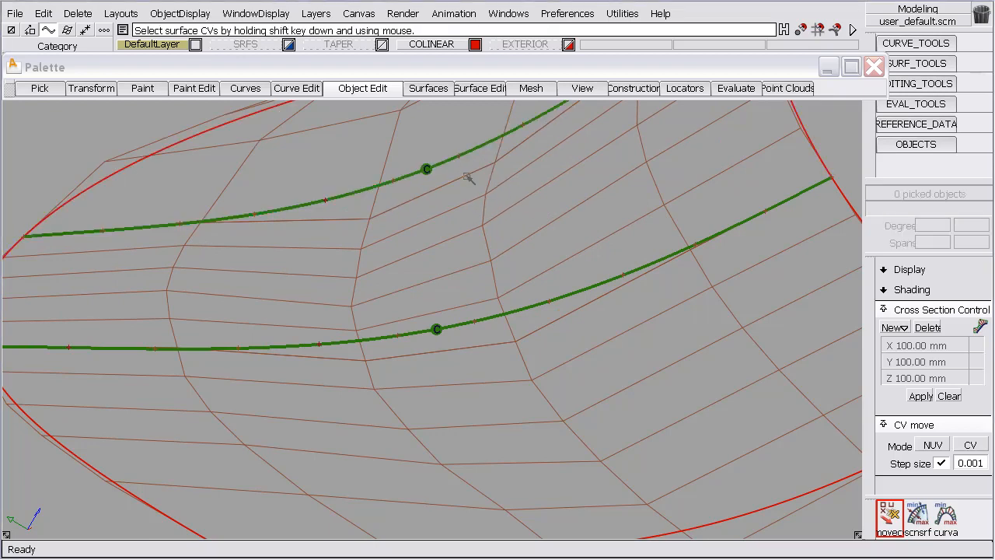
{"action": "middle_click_drag", "start_coordinate": [464, 149], "coordinate": [464, 181], "text": "ctrl+shift"}
{"action": "left_click", "coordinate": [490, 188]}
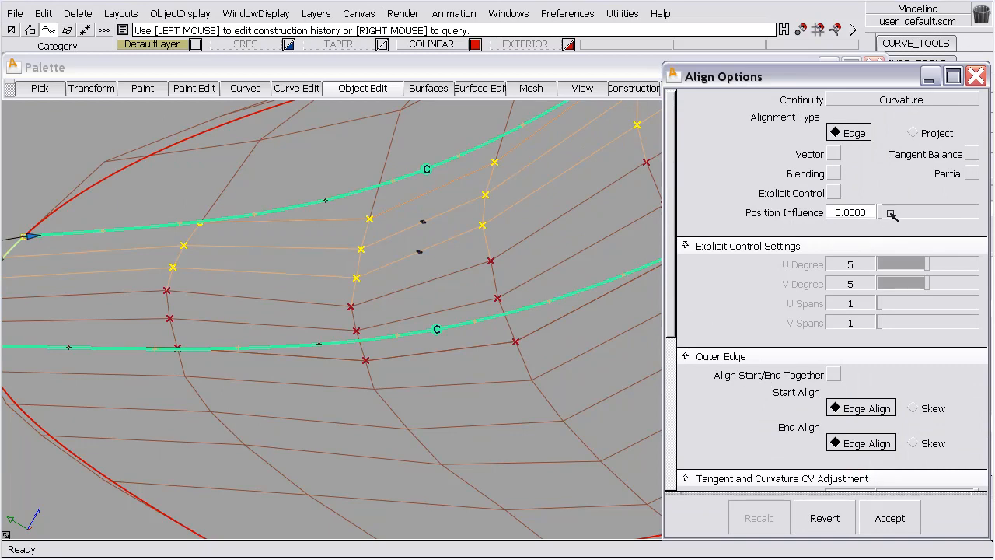
{"action": "left_click_drag", "start_coordinate": [882, 212], "coordinate": [984, 212]}
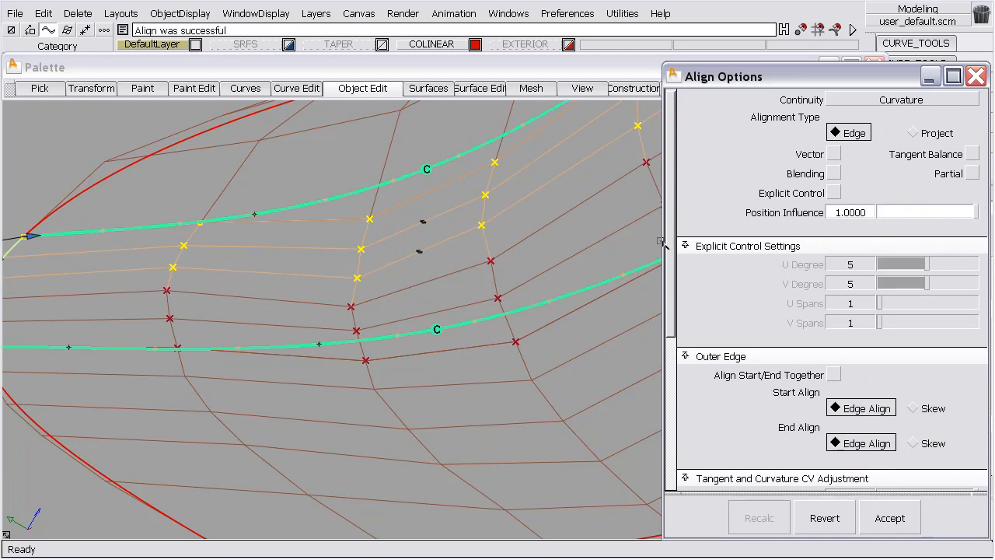
{"action": "left_click", "coordinate": [525, 192]}
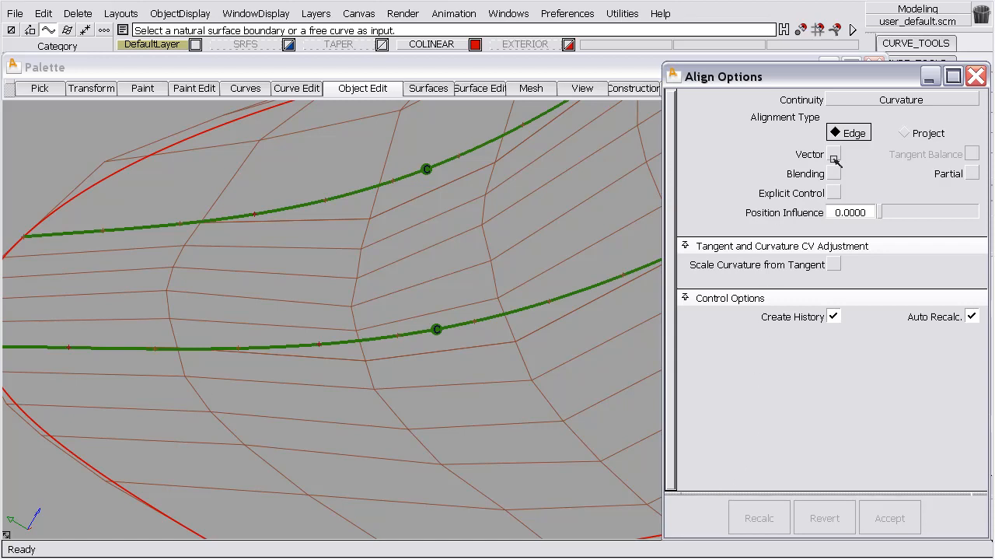
{"action": "left_click", "coordinate": [975, 77]}
Move the upper surface's interior boundary CV again in NUV mode, along with the adjacent CV one row above it
{"action": "left_click", "coordinate": [890, 517]}
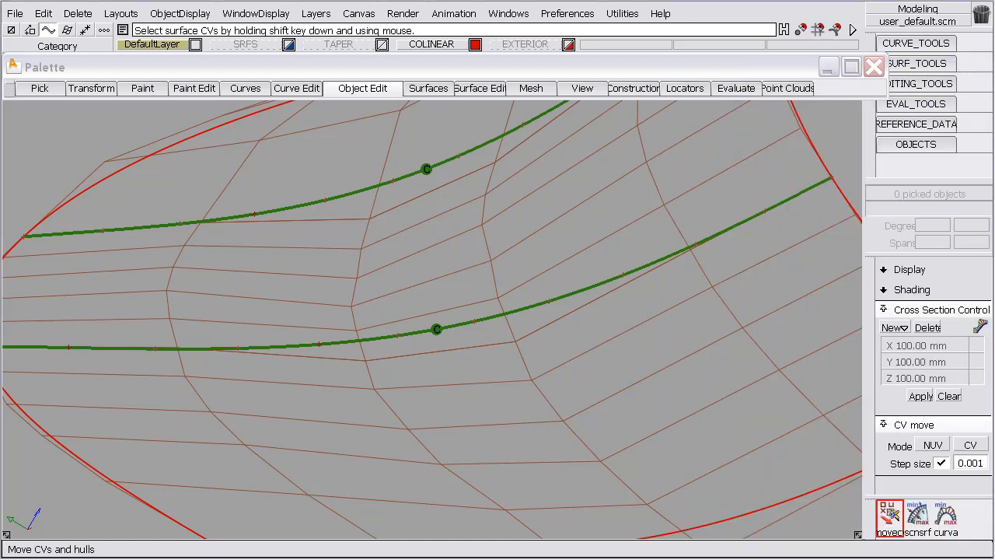
{"action": "left_click", "coordinate": [402, 123]}
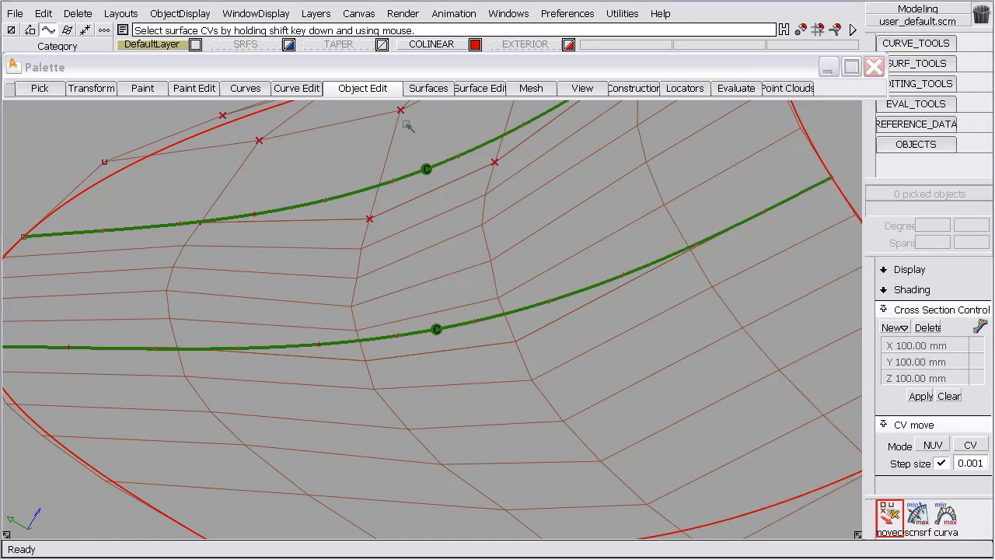
{"action": "left_click", "coordinate": [493, 160], "text": "shift"}
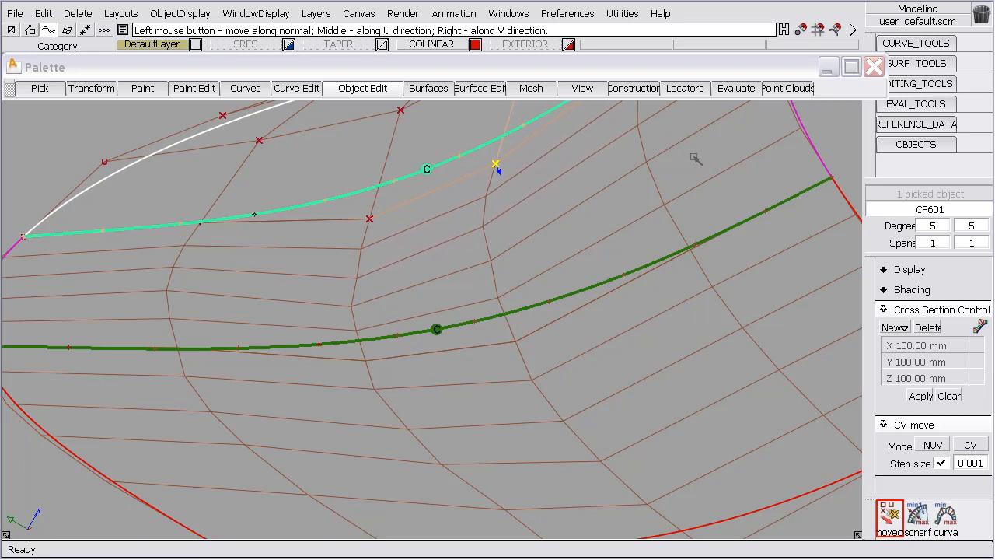
{"action": "middle_click_drag", "start_coordinate": [620, 196], "coordinate": [619, 264], "text": "alt+shift"}
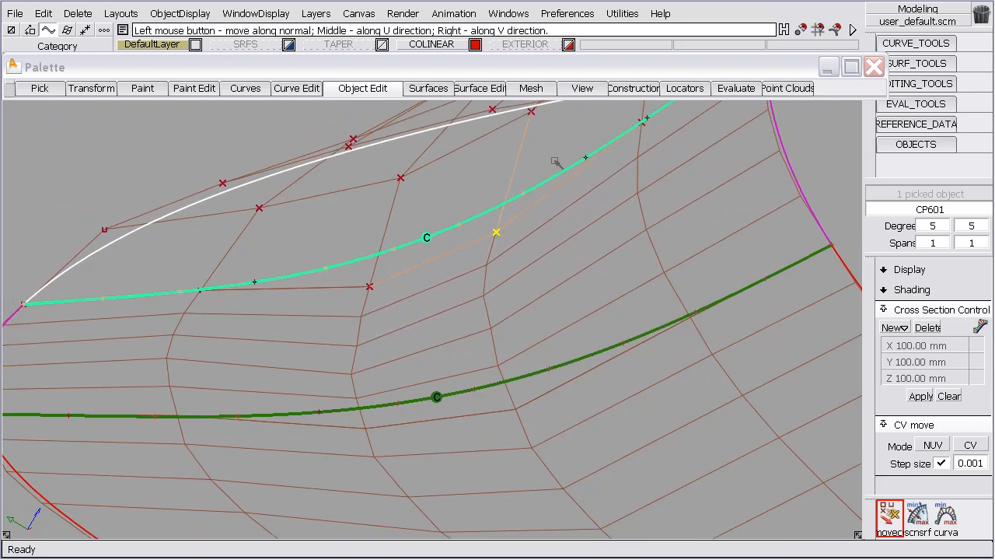
{"action": "left_click", "coordinate": [530, 113]}
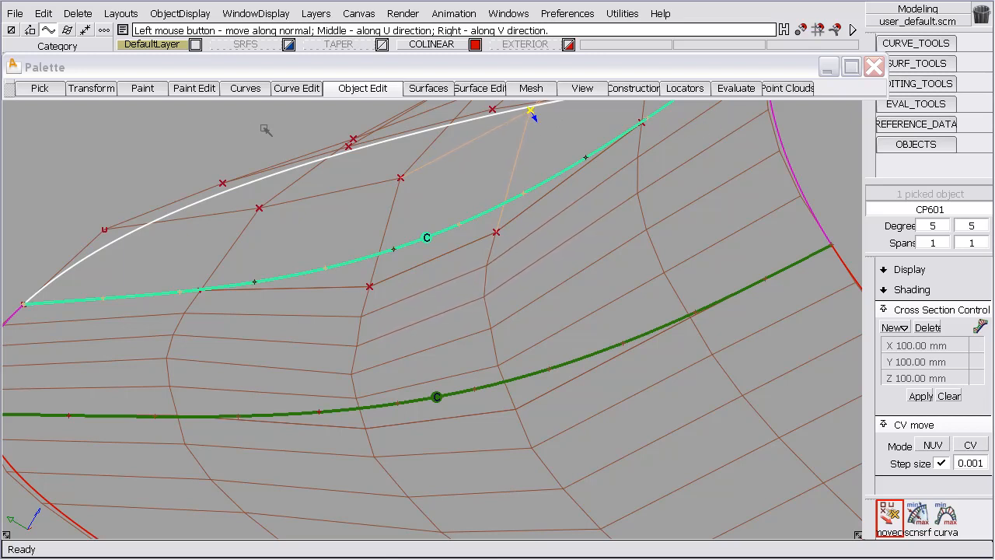
Change the CV move mode to SLIDE and slide the neighbouring interior CV on the upper surface's boundary with the middle surface
{"action": "left_click", "coordinate": [933, 445]}
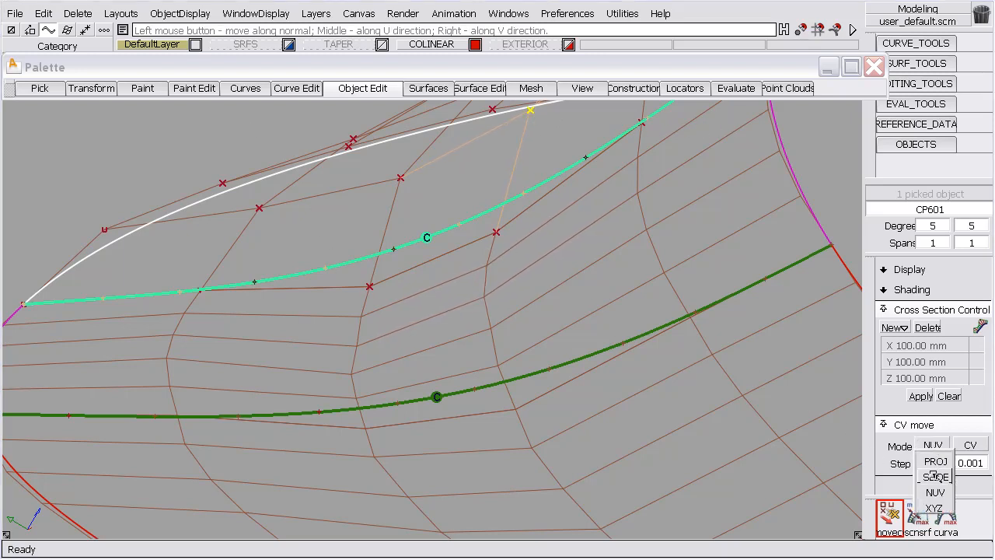
{"action": "left_click", "coordinate": [933, 475]}
{"action": "left_click", "coordinate": [370, 288]}
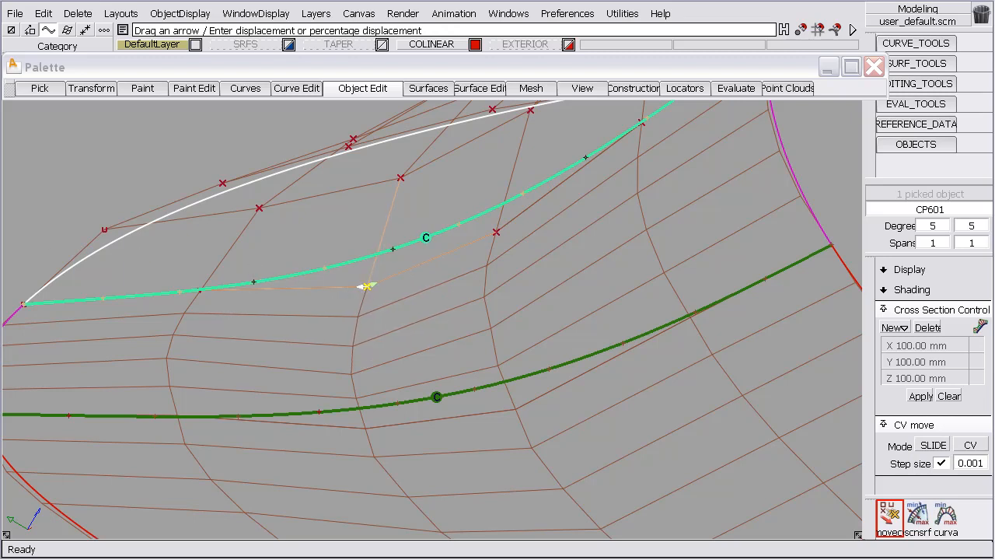
Slide a second-row CV and the adjacent boundary CV of the lower surface, and review the response across all three surfaces
{"action": "middle_click_drag", "start_coordinate": [506, 344], "coordinate": [527, 352], "text": "alt+shift"}
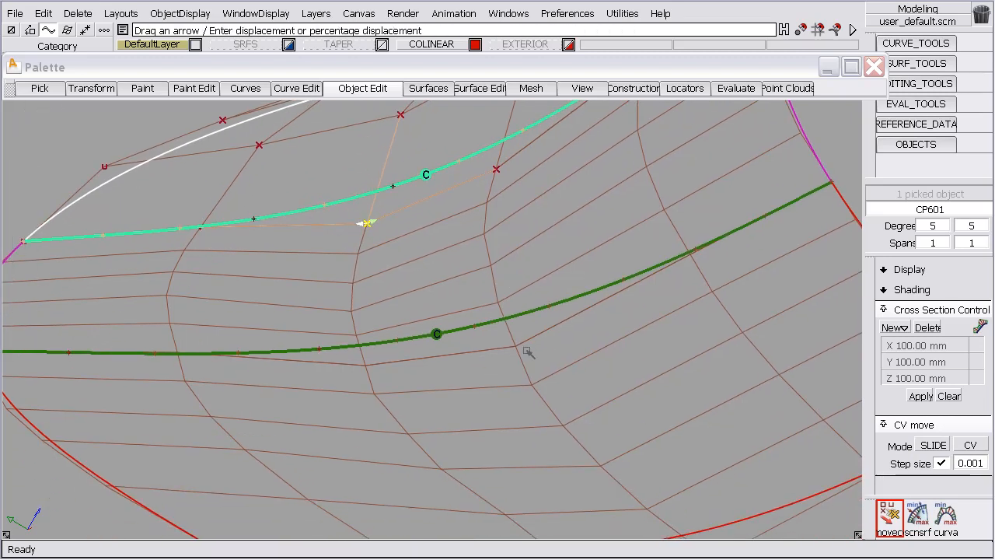
{"action": "left_click", "coordinate": [532, 384]}
{"action": "left_click", "coordinate": [889, 514]}
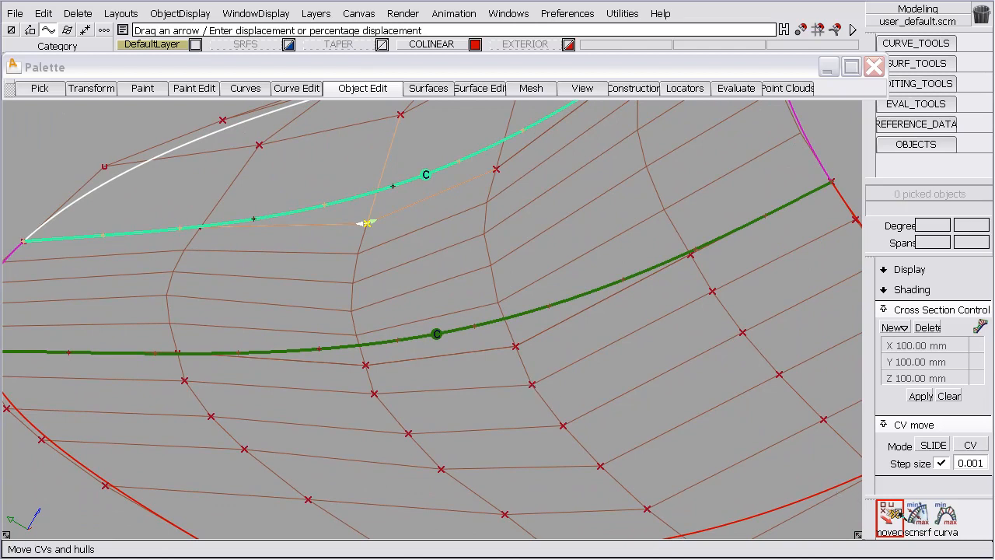
{"action": "left_click", "coordinate": [532, 384]}
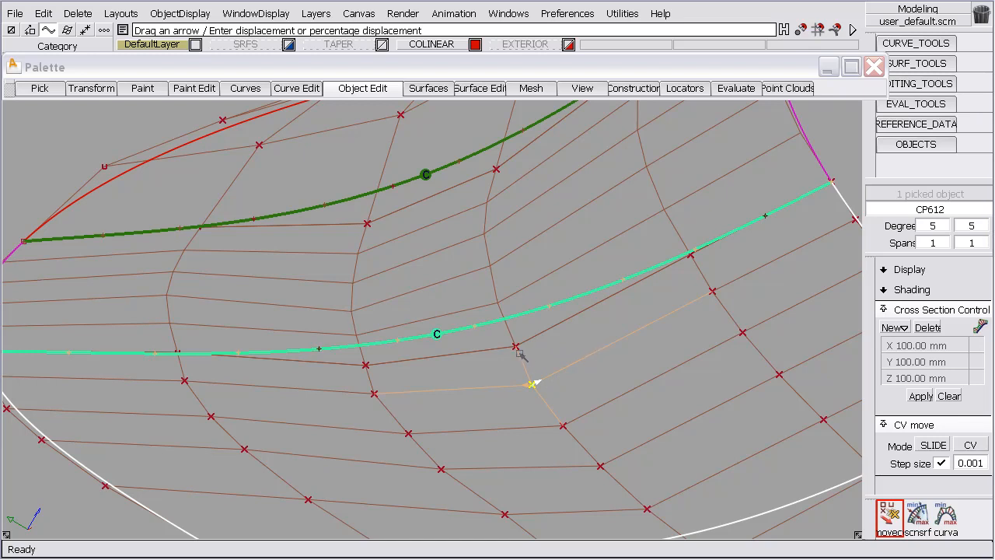
{"action": "left_click_drag", "start_coordinate": [522, 355], "coordinate": [492, 344]}
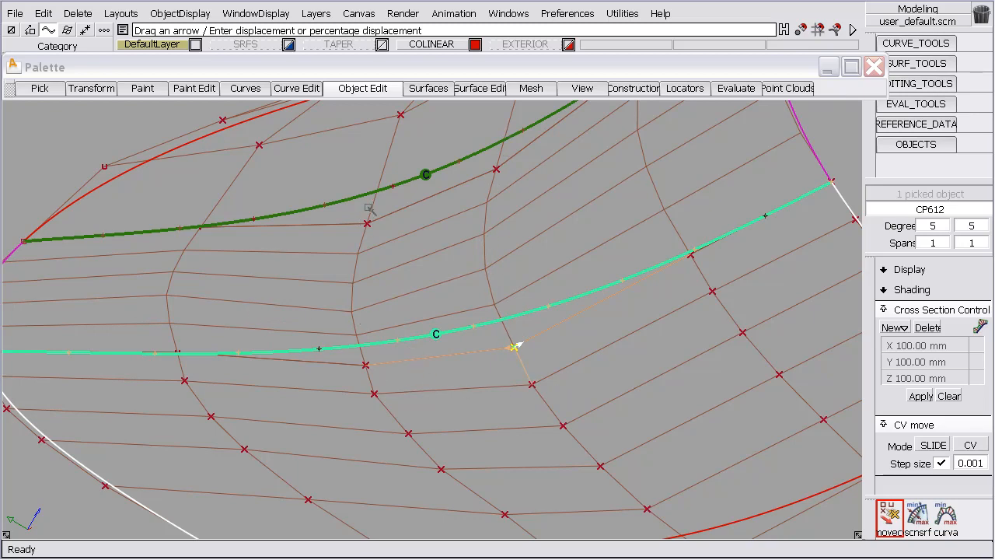
{"action": "left_click_drag", "start_coordinate": [266, 245], "coordinate": [608, 344], "text": "alt+shift"}
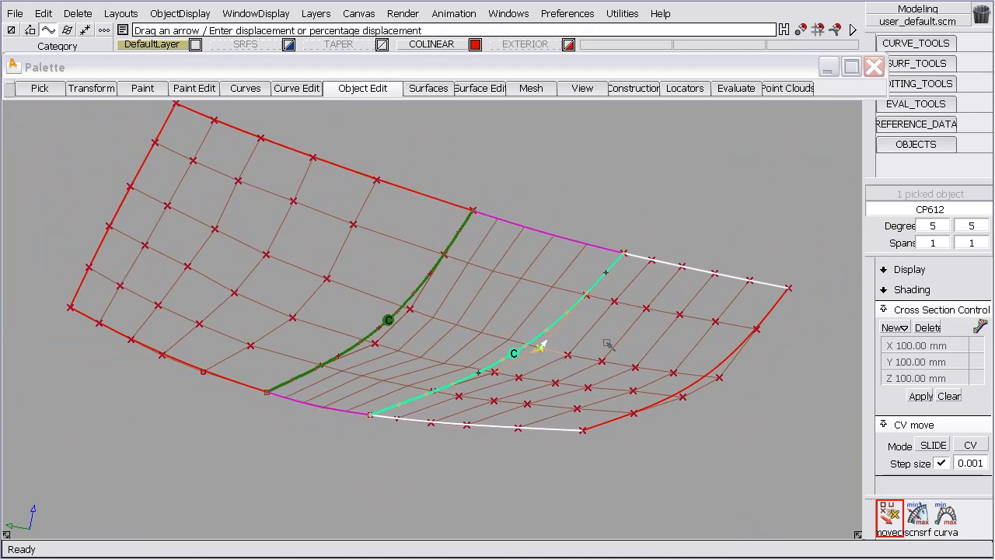